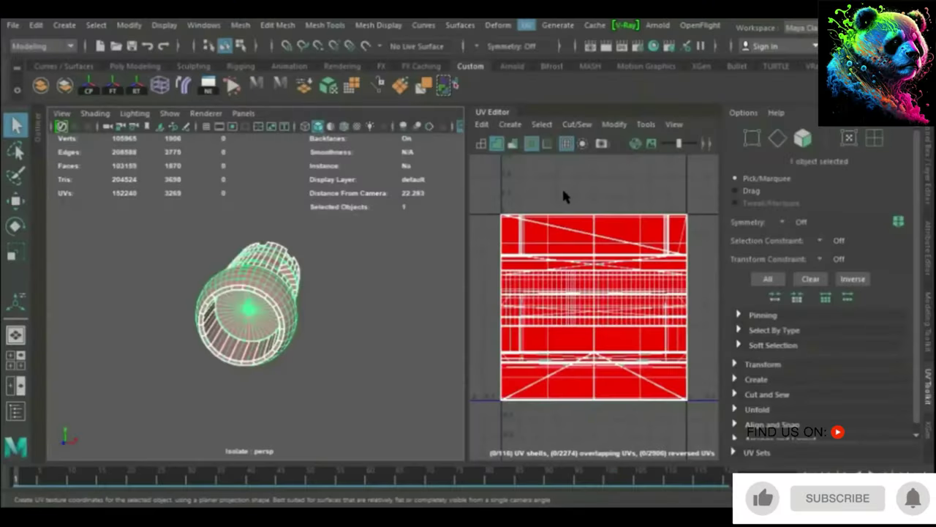
# Select seam edges around the engine housing's sides and gap, then cut the UVs along them.
pyautogui.keyDown('alt'); pyautogui.moveTo(267, 292); pyautogui.dragTo(219, 296); pyautogui.keyUp('alt')
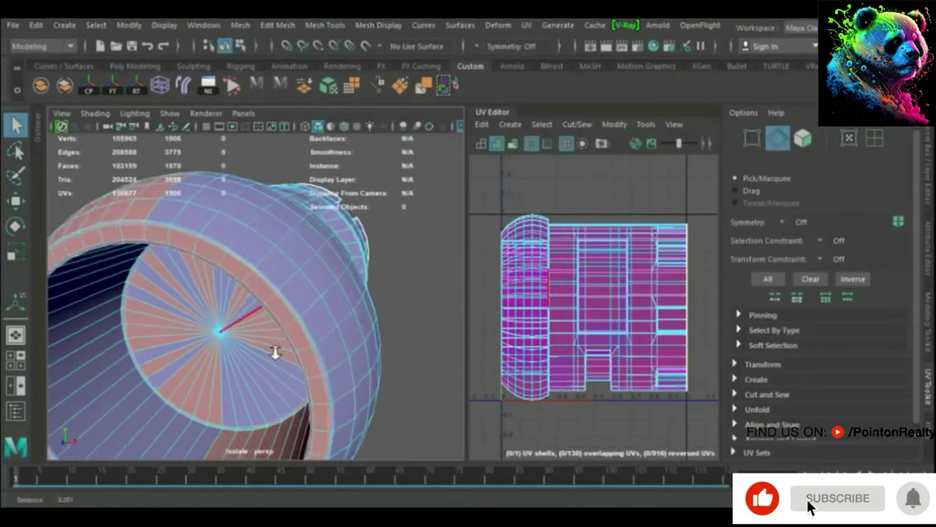
pyautogui.click(204, 293)
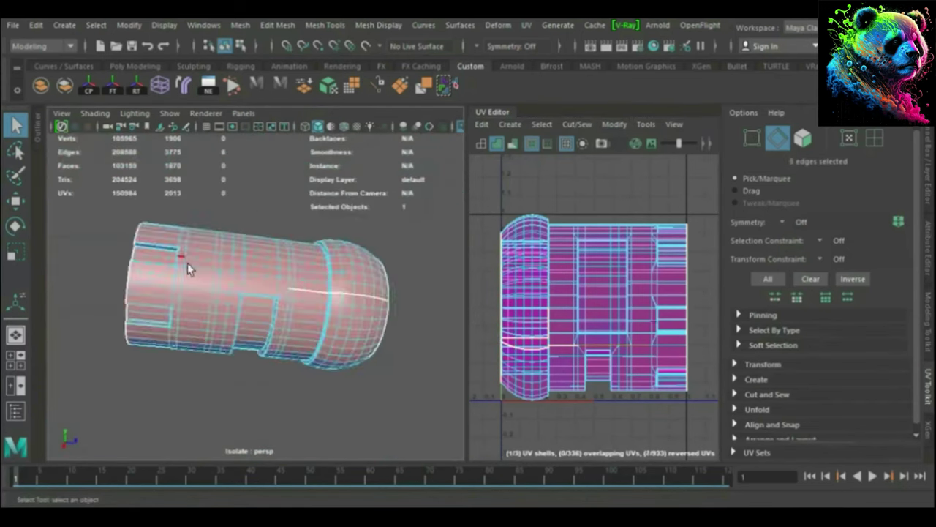
pyautogui.keyDown('alt'); pyautogui.moveTo(188, 263); pyautogui.dragTo(224, 249); pyautogui.keyUp('alt')
pyautogui.keyDown('shift'); pyautogui.click(223, 249); pyautogui.keyUp('shift')
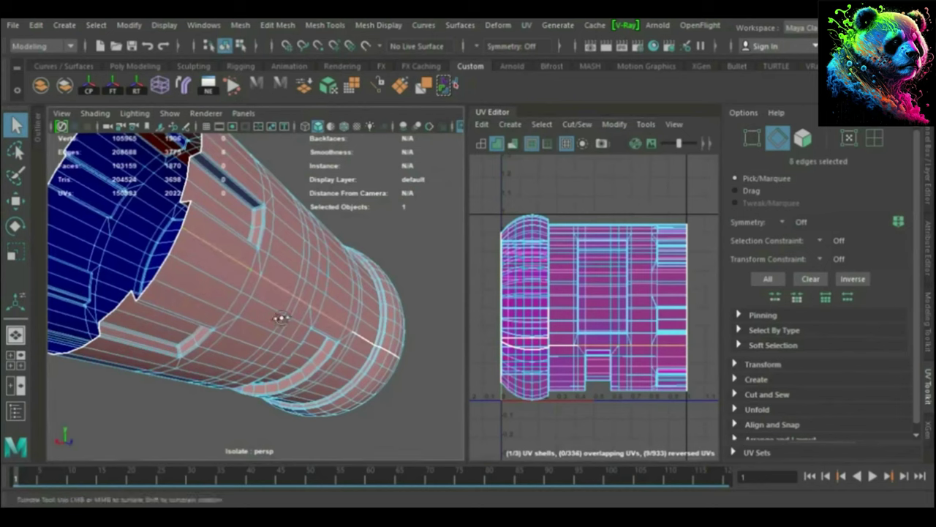
pyautogui.scroll(5, 275, 318)
pyautogui.moveTo(257, 317)
pyautogui.keyDown('alt'); pyautogui.mouseDown()
pyautogui.moveTo(283, 264)
pyautogui.moveTo(284, 274)
pyautogui.moveTo(250, 286)
pyautogui.moveTo(265, 253)
pyautogui.moveTo(209, 271)
pyautogui.moveTo(261, 261)
pyautogui.moveTo(197, 322)
pyautogui.moveTo(119, 359)
pyautogui.moveTo(94, 344)
pyautogui.moveTo(246, 319)
pyautogui.moveTo(267, 364)
pyautogui.moveTo(246, 351)
pyautogui.moveTo(385, 394)
pyautogui.moveTo(435, 465)
pyautogui.mouseUp(); pyautogui.keyUp('alt')
pyautogui.keyDown('shift'); pyautogui.click(239, 265); pyautogui.keyUp('shift')
pyautogui.keyDown('shift'); pyautogui.click(94, 344); pyautogui.keyUp('shift')
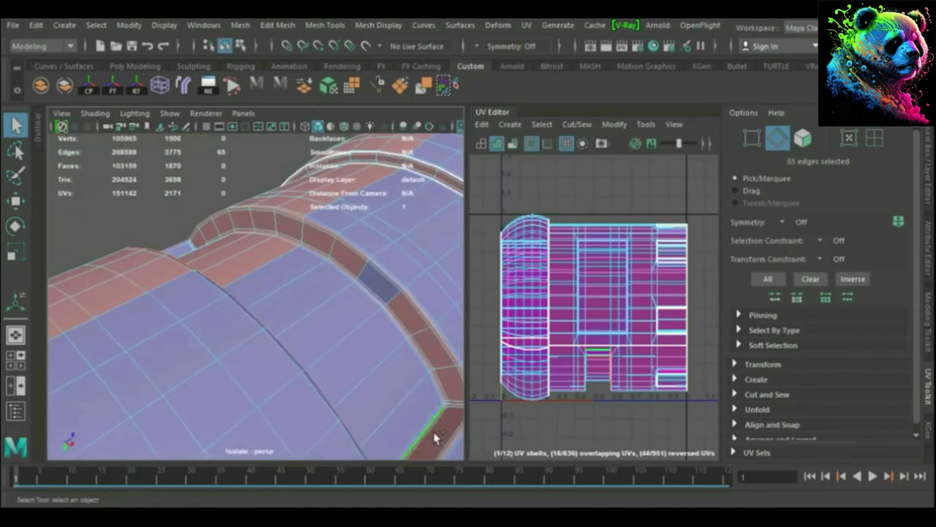
pyautogui.hotkey('ctrl', 'x')
# Switch to wireframe and look inside the housing to expose its hidden edges.
pyautogui.keyDown('alt'); pyautogui.moveTo(438, 329); pyautogui.dragTo(249, 350); pyautogui.keyUp('alt')
pyautogui.keyDown('alt'); pyautogui.moveTo(163, 257); pyautogui.dragTo(120, 229); pyautogui.keyUp('alt')
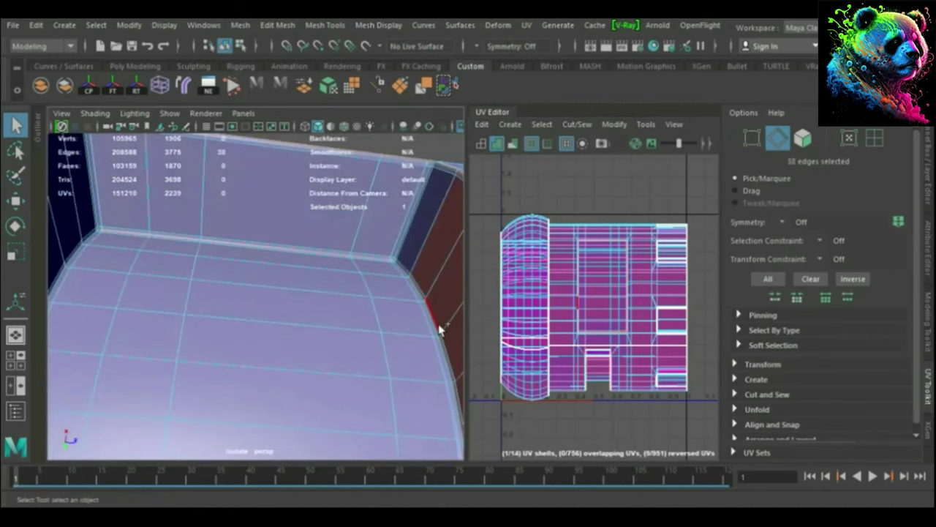
pyautogui.press('4')
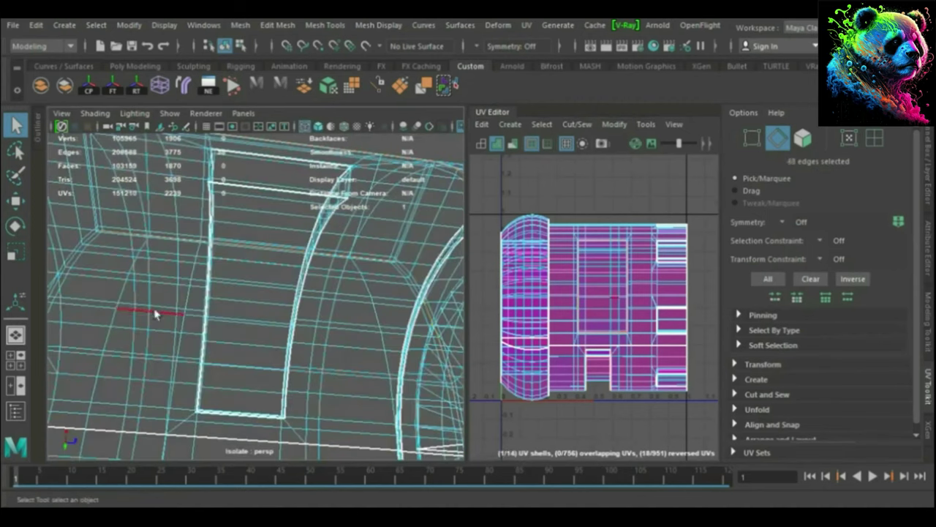
pyautogui.scroll(-5, 80, 267)
pyautogui.scroll(5, 183, 307)
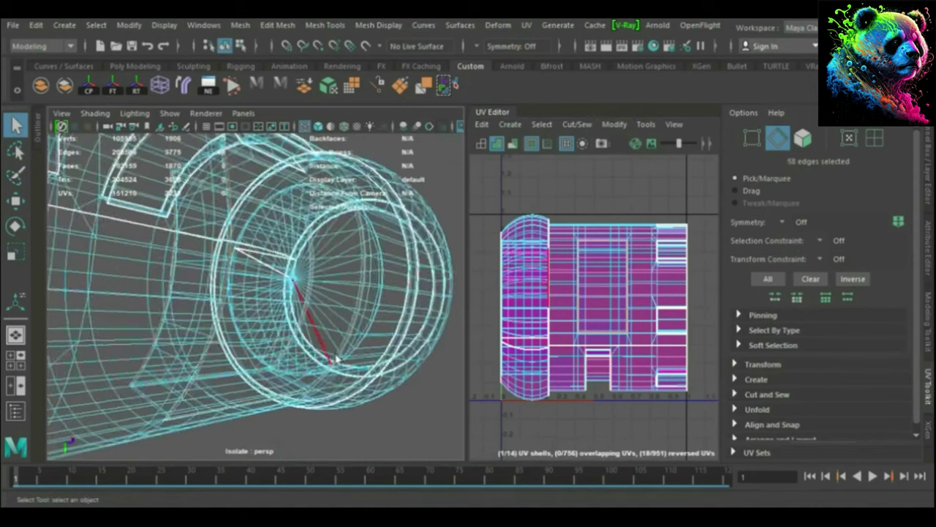
pyautogui.scroll(3, 234, 359)
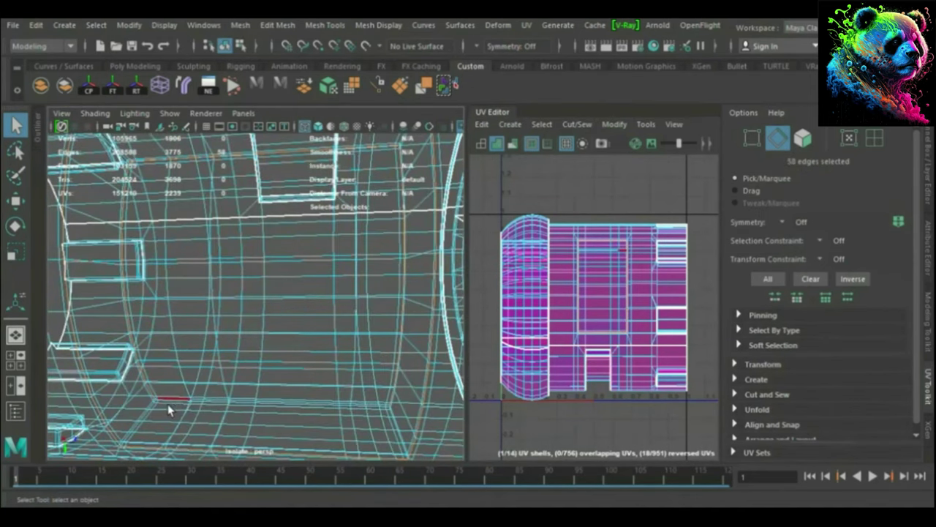
pyautogui.moveTo(168, 403)
pyautogui.keyDown('alt'); pyautogui.mouseDown()
pyautogui.moveTo(178, 432)
pyautogui.moveTo(256, 457)
pyautogui.mouseUp(); pyautogui.keyUp('alt')
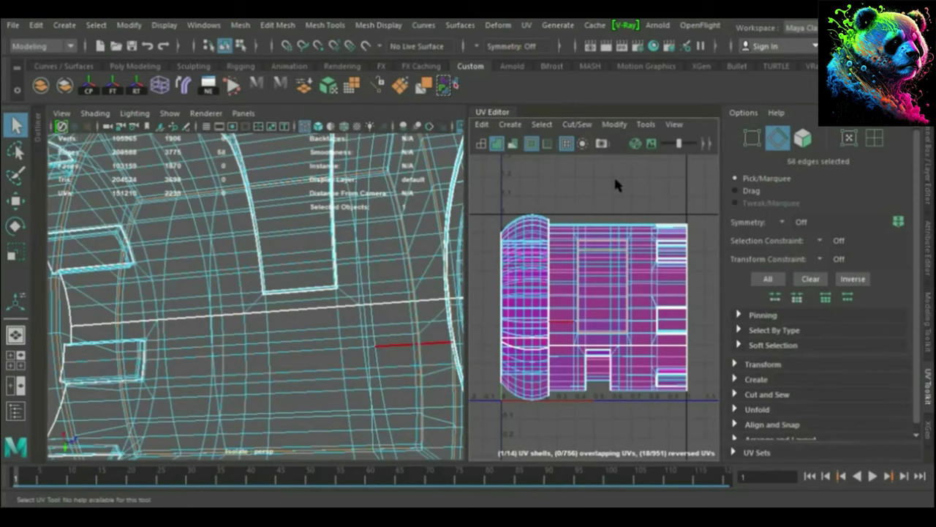
pyautogui.scroll(-5, 280, 351)
pyautogui.scroll(-3, 280, 352)
# Select all of the engine housing's UVs and unfold them into flat shells.
pyautogui.scroll(-3, 571, 228)
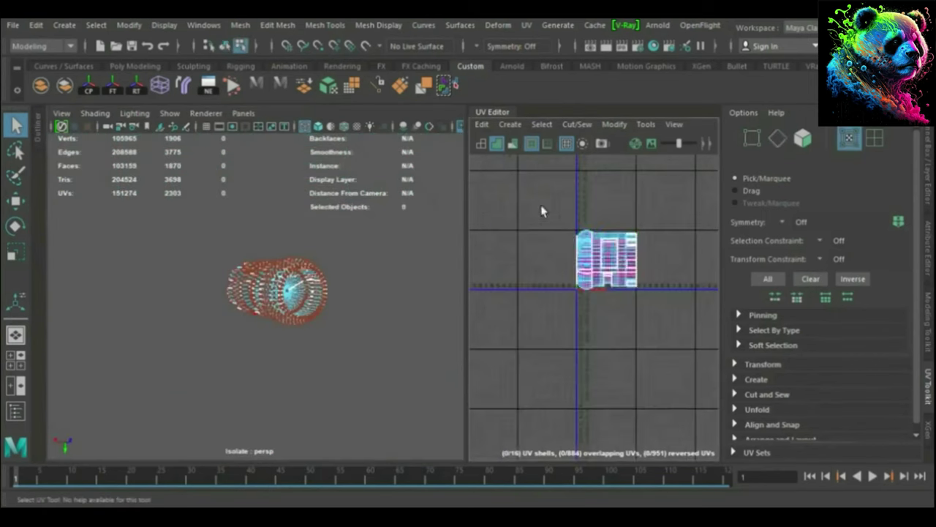
pyautogui.moveTo(543, 209); pyautogui.dragTo(635, 208, button='right')
pyautogui.scroll(3, 625, 254)
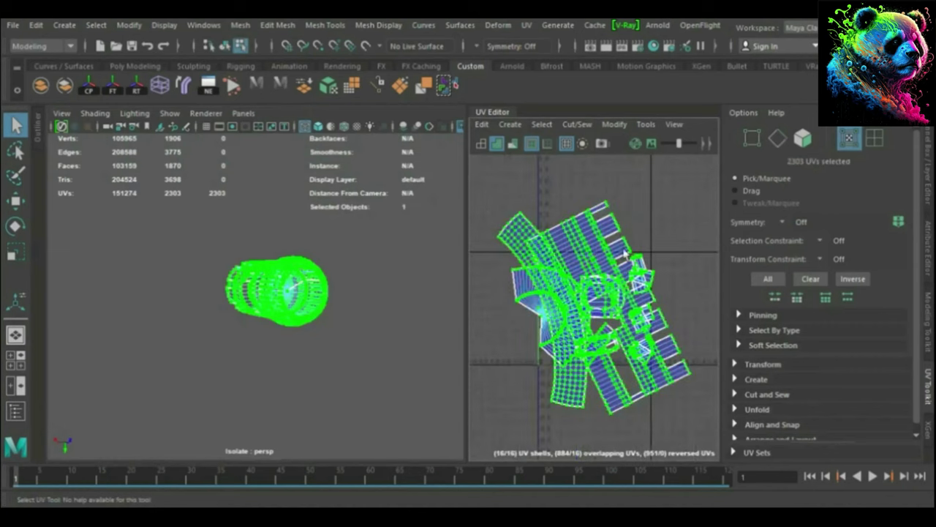
pyautogui.scroll(3, 576, 255)
pyautogui.scroll(3, 581, 241)
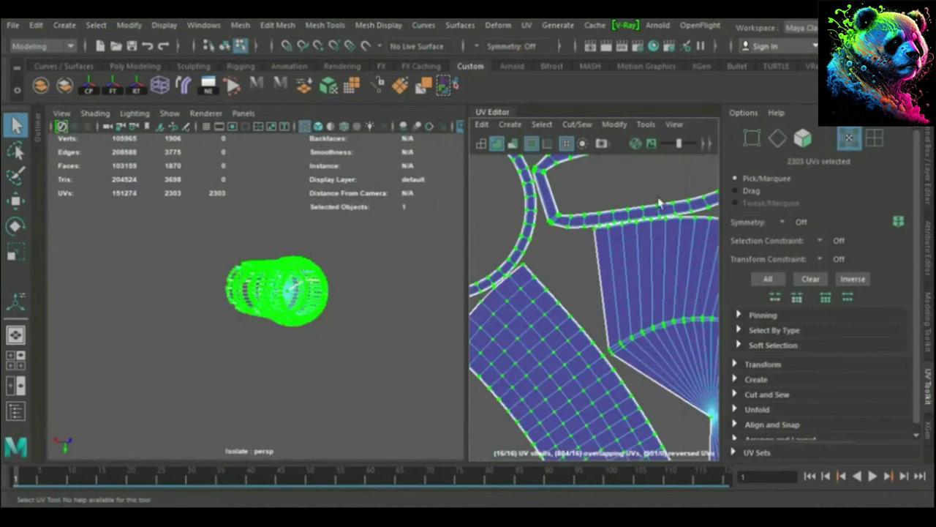
pyautogui.click(586, 229)
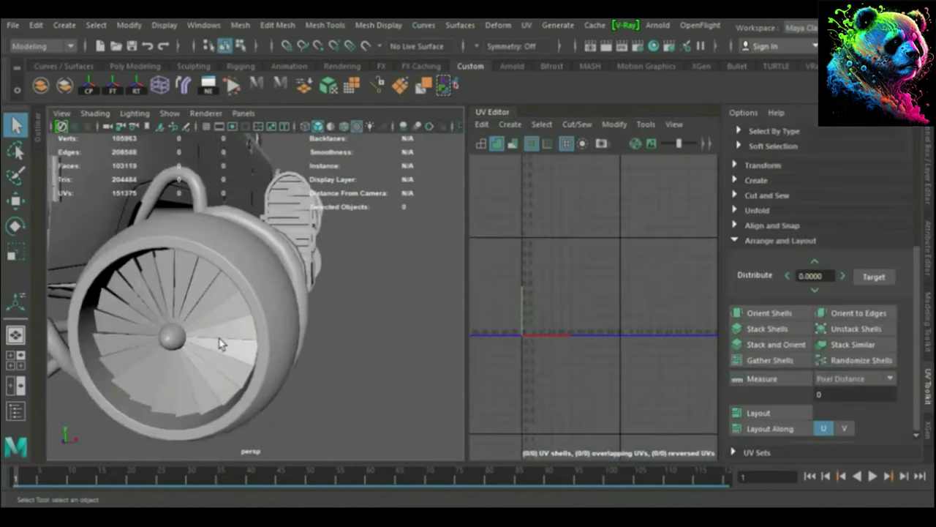
# Frame the fan and select its six fan blades.
pyautogui.press('f')
pyautogui.scroll(-3, 256, 234)
pyautogui.keyDown('shift'); pyautogui.click(260, 233); pyautogui.keyUp('shift')
pyautogui.keyDown('shift'); pyautogui.click(233, 192); pyautogui.keyUp('shift')
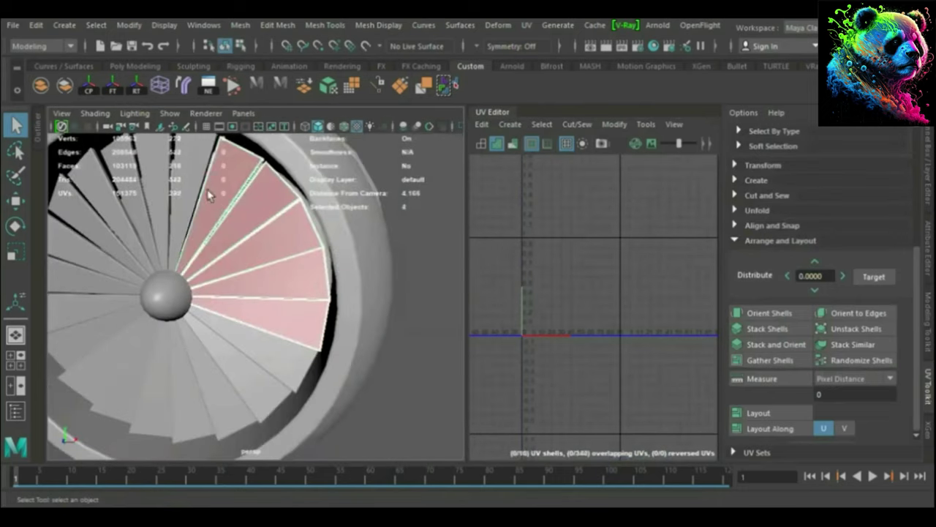
pyautogui.keyDown('shift'); pyautogui.click(191, 176); pyautogui.keyUp('shift')
pyautogui.keyDown('shift'); pyautogui.click(149, 189); pyautogui.keyUp('shift')
pyautogui.keyDown('shift'); pyautogui.click(145, 192); pyautogui.keyUp('shift')
pyautogui.keyDown('shift'); pyautogui.click(108, 196); pyautogui.keyUp('shift')
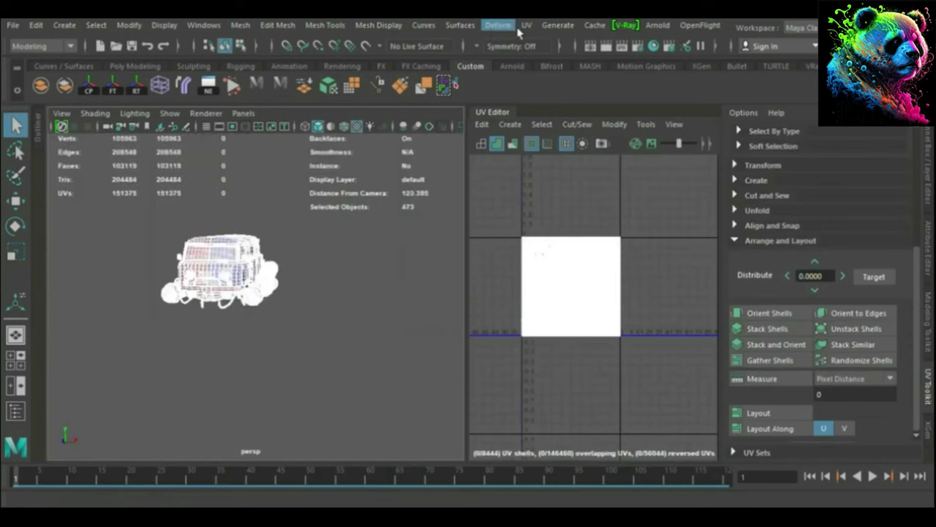
# Zoom in and out around the van to inspect its cylindrically projected UVs.
pyautogui.scroll(3, 329, 309)
pyautogui.scroll(2, 301, 280)
pyautogui.scroll(2, 299, 270)
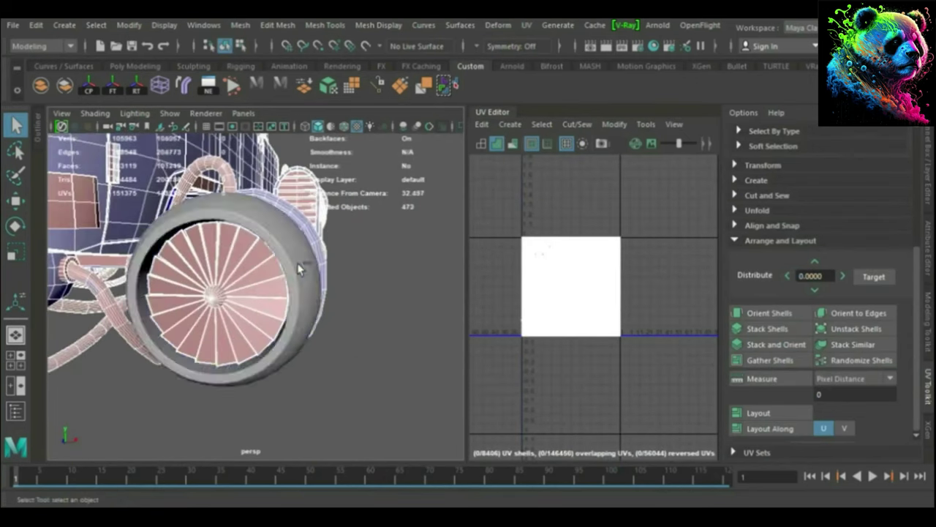
pyautogui.scroll(2, 322, 234)
pyautogui.scroll(-1, 322, 234)
pyautogui.scroll(-6, 322, 234)
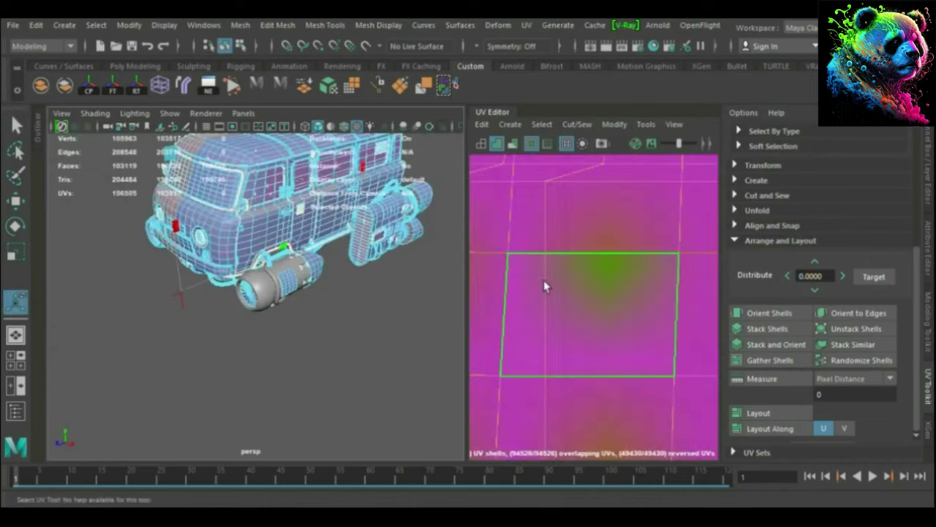
pyautogui.scroll(-3, 608, 310)
pyautogui.scroll(-3, 594, 320)
pyautogui.scroll(-2, 594, 320)
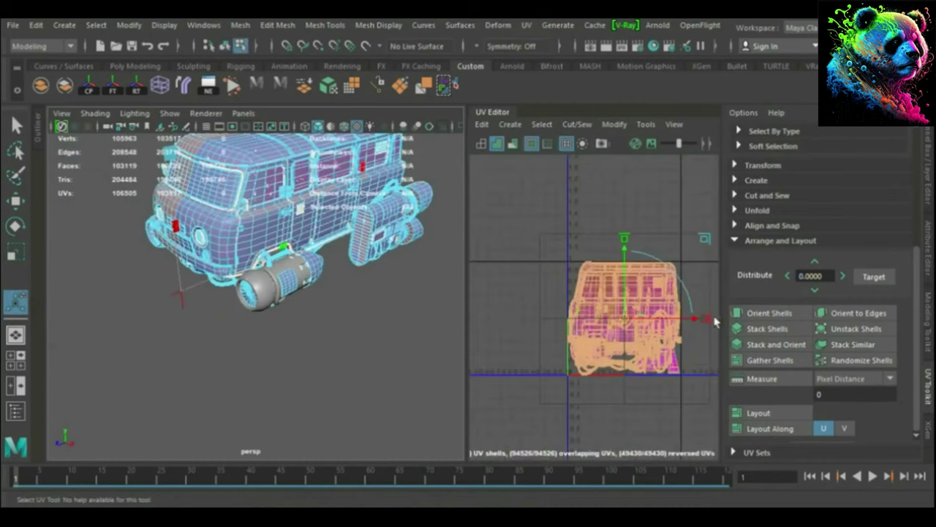
pyautogui.scroll(3, 585, 314)
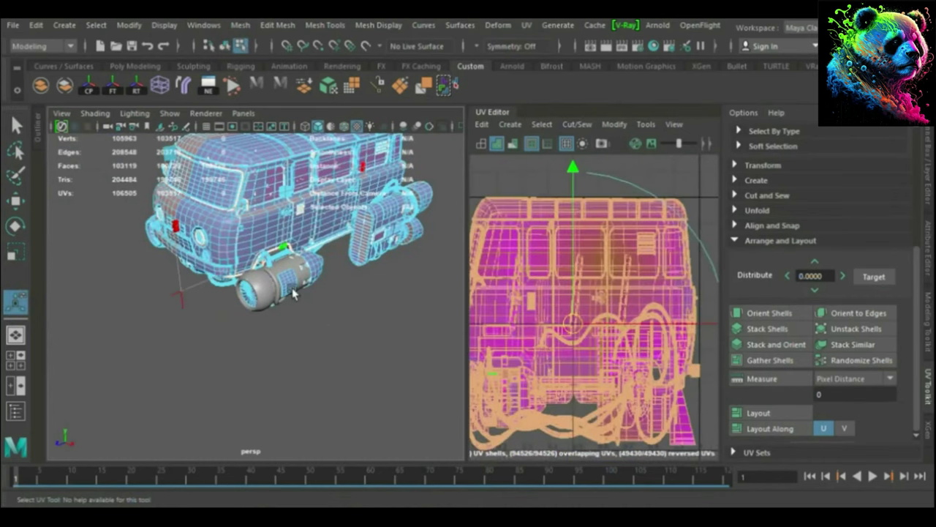
# Select and frame the small curved panel, then apply automatic UV mapping to it.
pyautogui.press('q')
pyautogui.click(295, 292)
pyautogui.press('f')
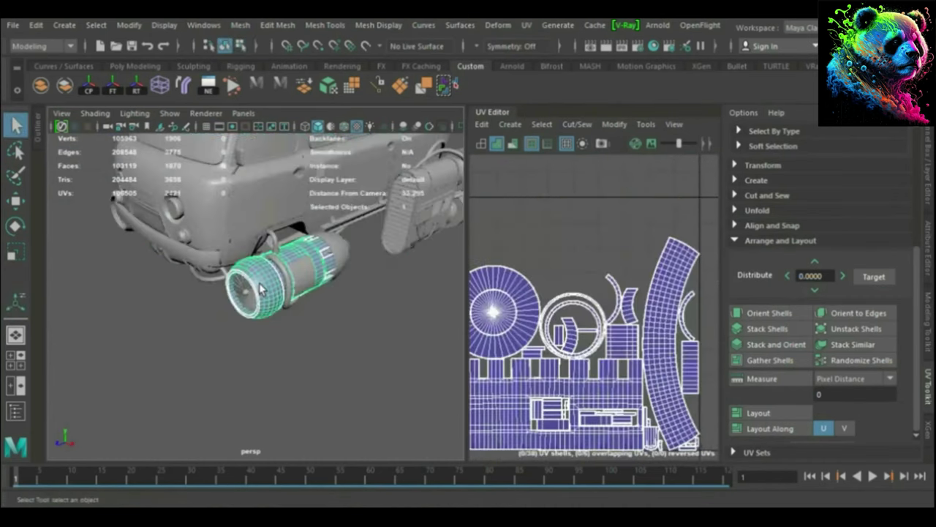
pyautogui.click(288, 295)
pyautogui.press('f')
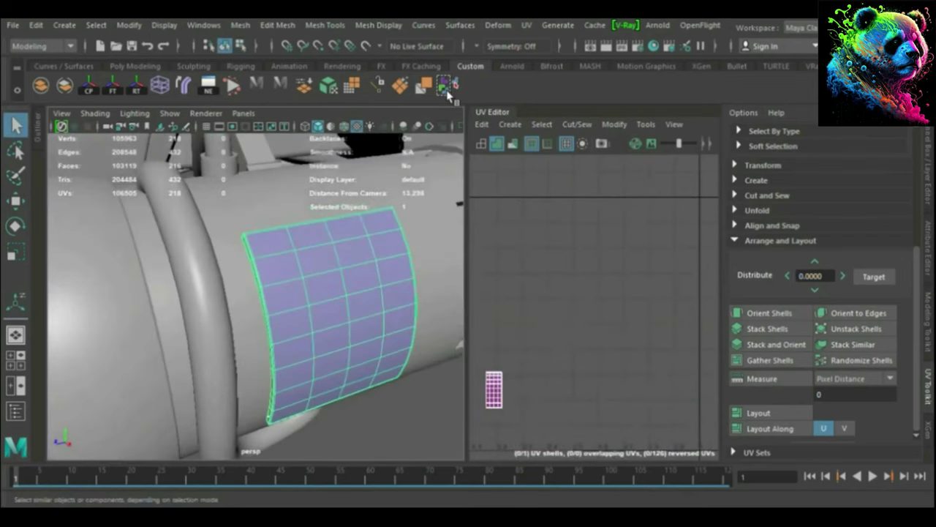
pyautogui.click(346, 91)
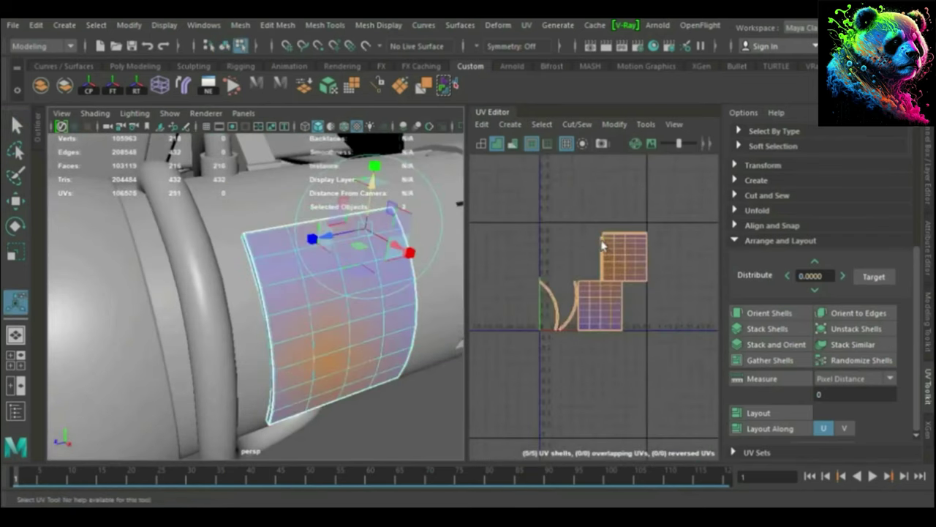
# Select an edge loop on the panel's UV shell and straighten the shell.
pyautogui.scroll(3, 594, 237)
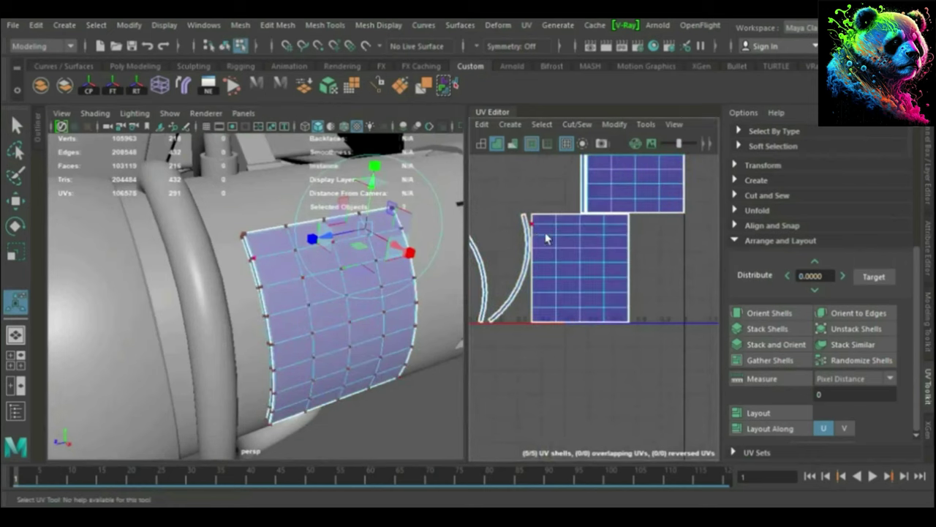
pyautogui.doubleClick(527, 223)
pyautogui.scroll(2, 616, 261)
pyautogui.scroll(2, 578, 238)
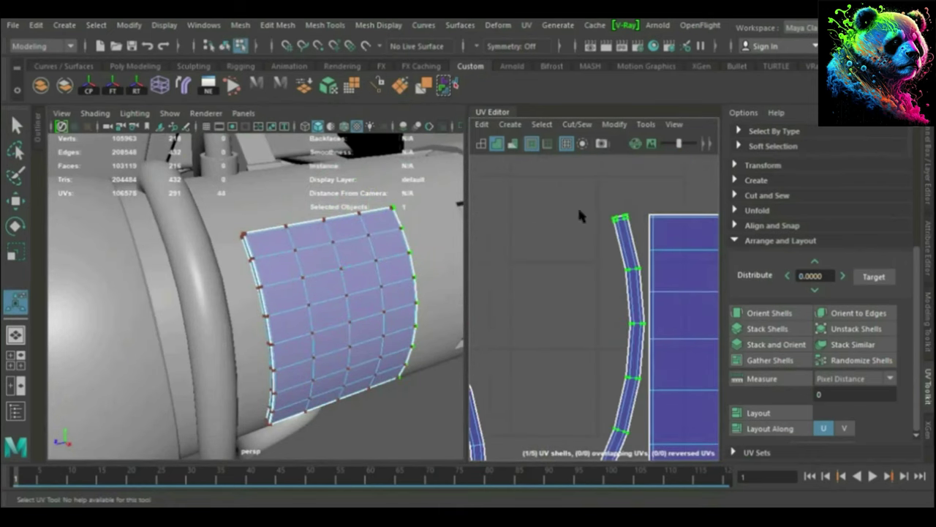
pyautogui.keyDown('shift'); pyautogui.moveTo(582, 217); pyautogui.dragTo(654, 201, button='right'); pyautogui.keyUp('shift')
pyautogui.scroll(-3, 600, 189)
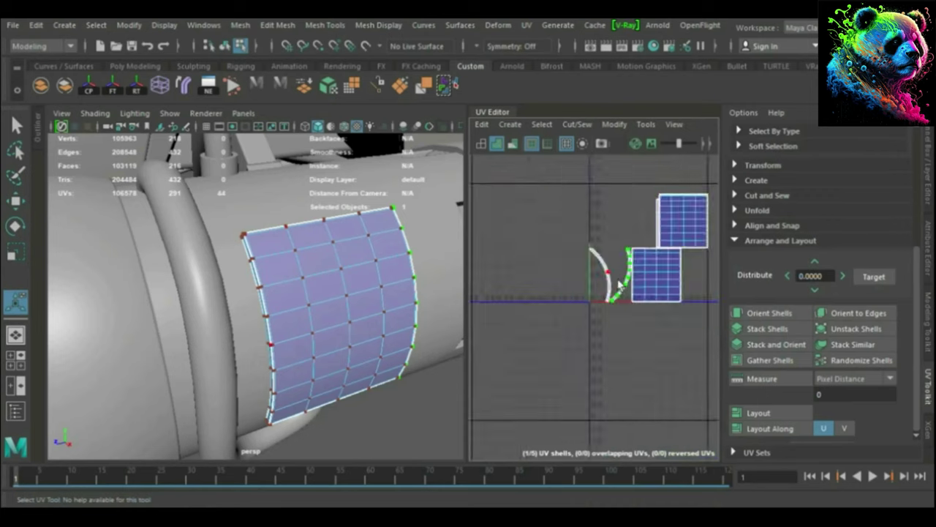
pyautogui.scroll(3, 600, 189)
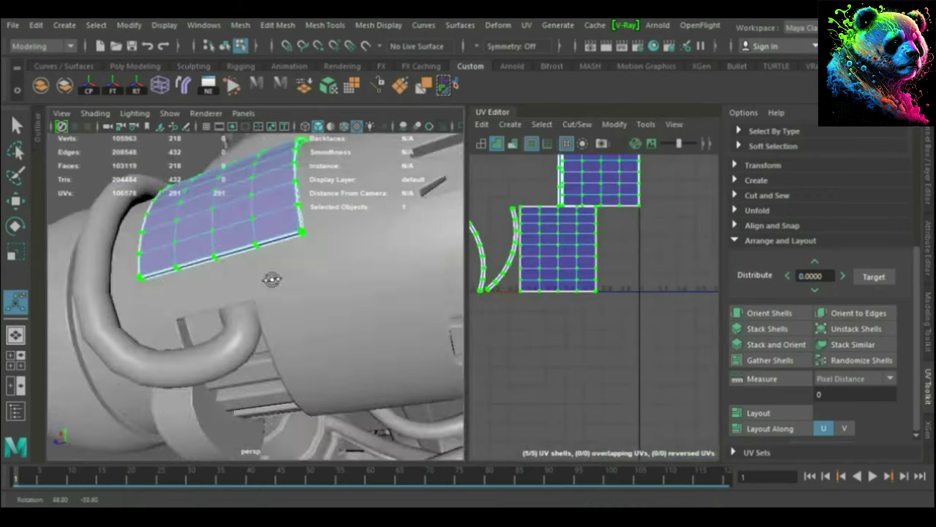
# Orient the curved shell so it lies as a horizontal arc.
pyautogui.keyDown('alt'); pyautogui.moveTo(407, 359); pyautogui.dragTo(241, 351); pyautogui.keyUp('alt')
pyautogui.scroll(5, 241, 351)
pyautogui.scroll(-1, 583, 308)
pyautogui.scroll(5, 583, 308)
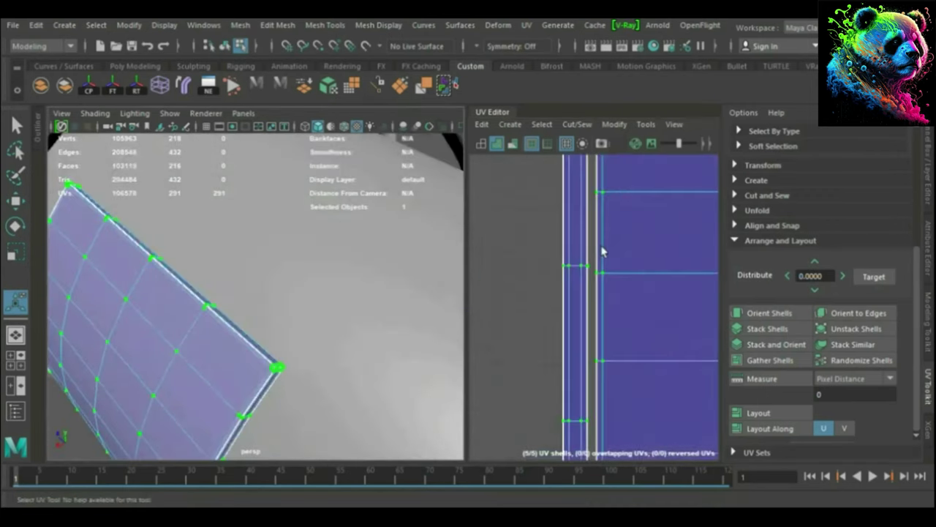
pyautogui.scroll(-3, 583, 308)
pyautogui.scroll(-2, 583, 307)
pyautogui.scroll(-2, 583, 307)
pyautogui.click(771, 315)
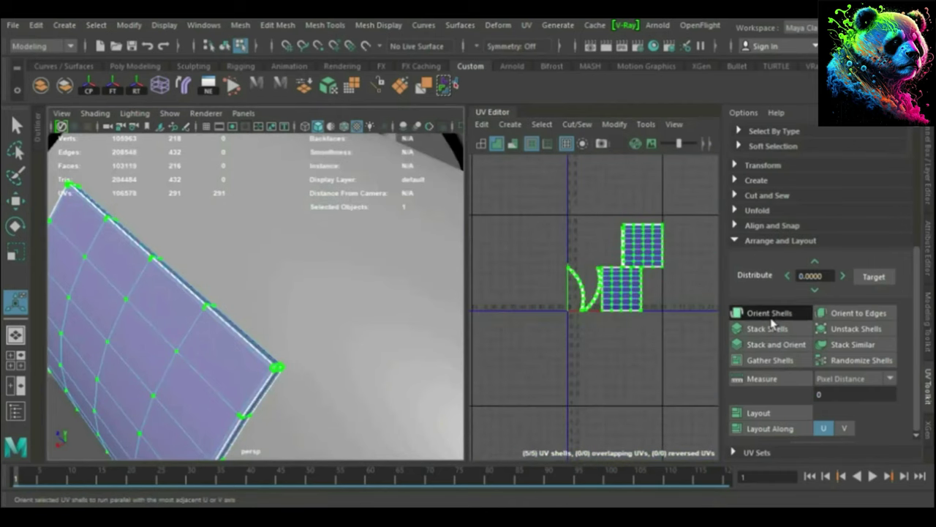
pyautogui.scroll(3, 607, 278)
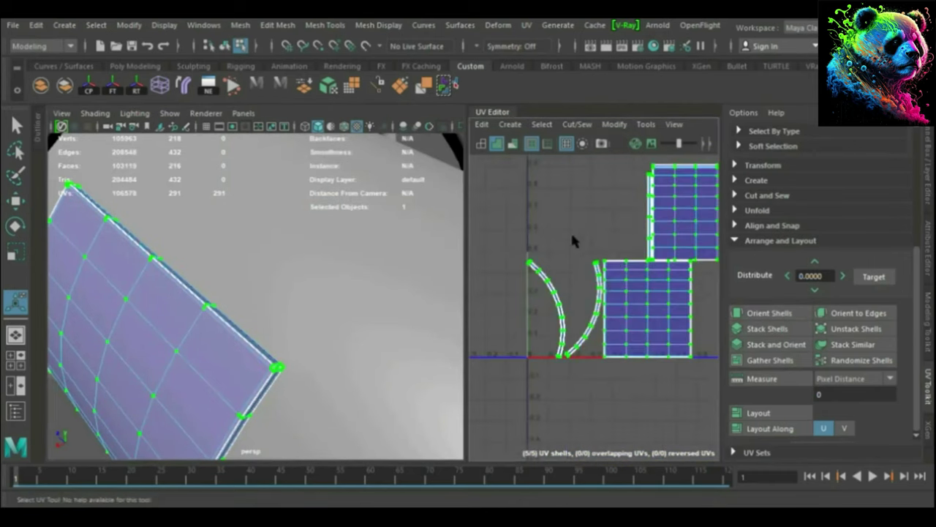
pyautogui.scroll(3, 597, 217)
pyautogui.scroll(-3, 570, 264)
pyautogui.scroll(4, 536, 308)
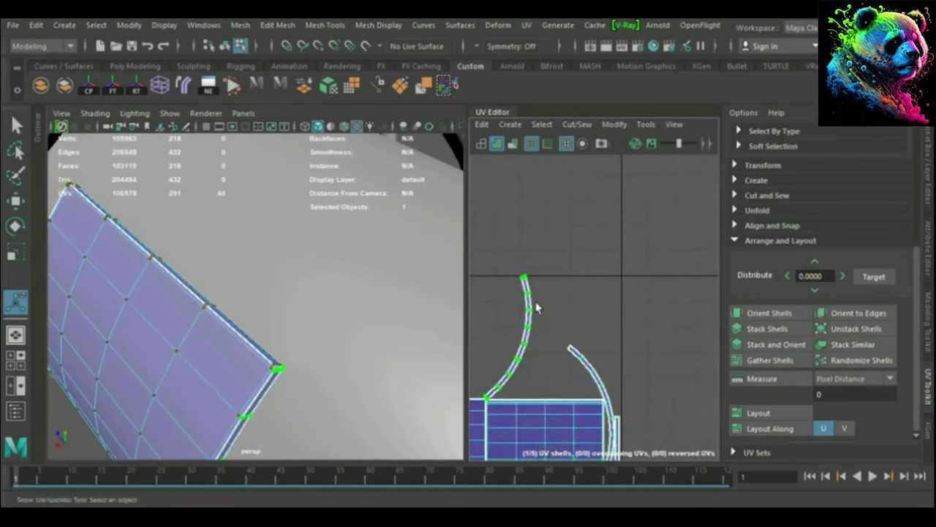
pyautogui.click(769, 313)
# Marquee-select all of the part's UV shells.
pyautogui.scroll(-1, 596, 318)
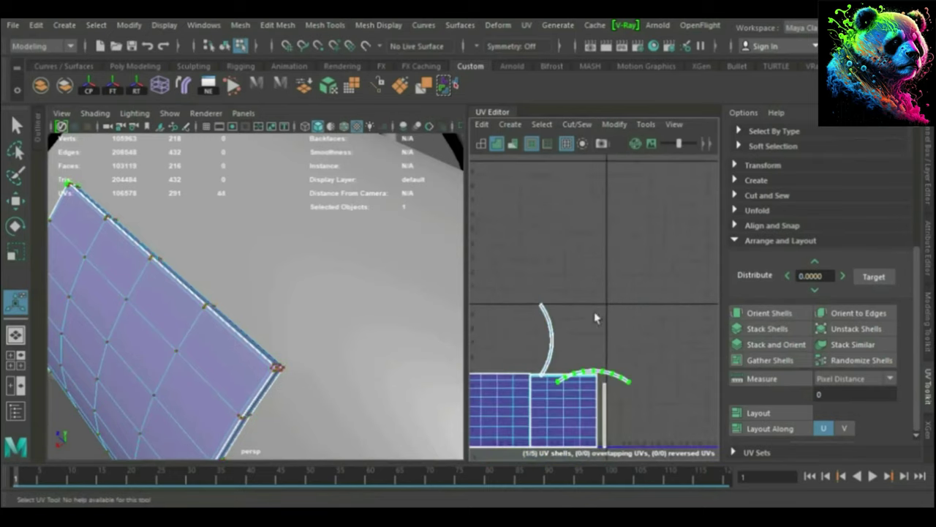
pyautogui.scroll(-2, 622, 307)
pyautogui.keyDown('alt'); pyautogui.moveTo(606, 265); pyautogui.dragTo(627, 229, button='middle'); pyautogui.keyUp('alt')
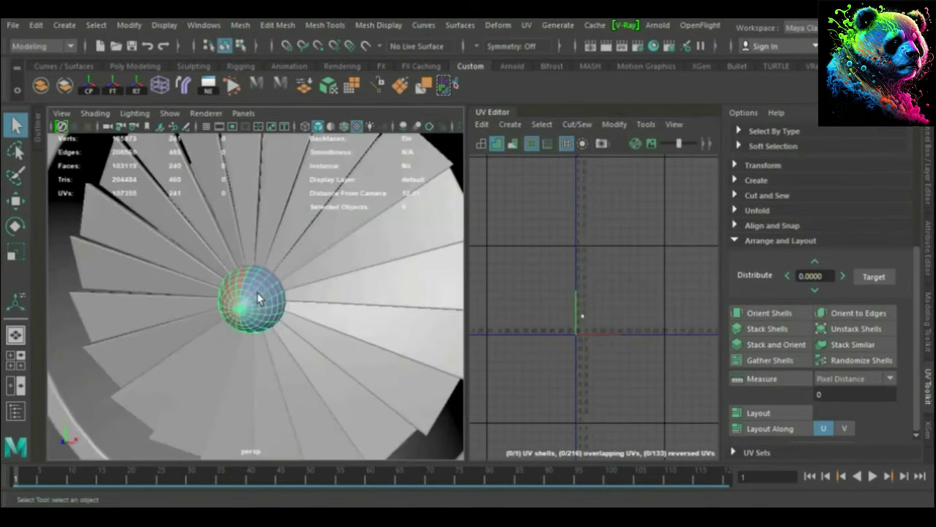
# Frame the hub sphere's small fan-shaped shell in the UV Editor.
pyautogui.scroll(3, 270, 276)
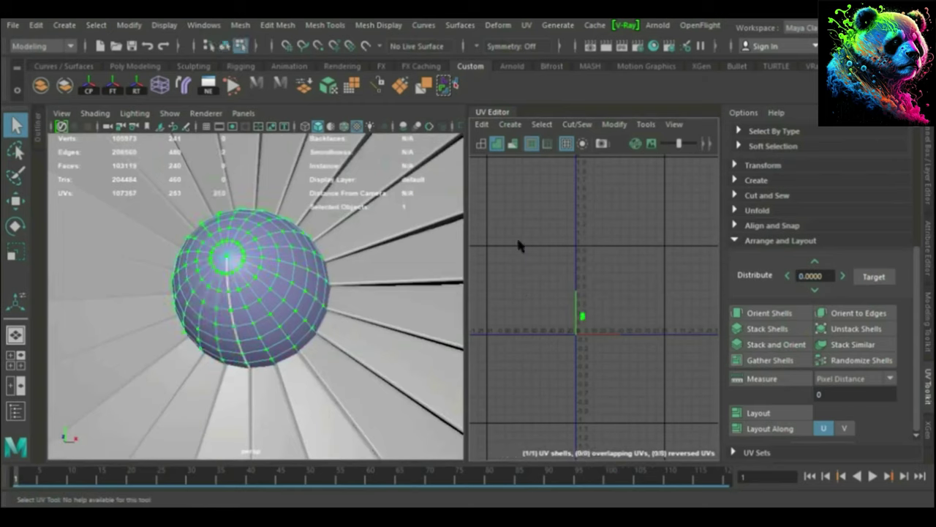
pyautogui.press('f')
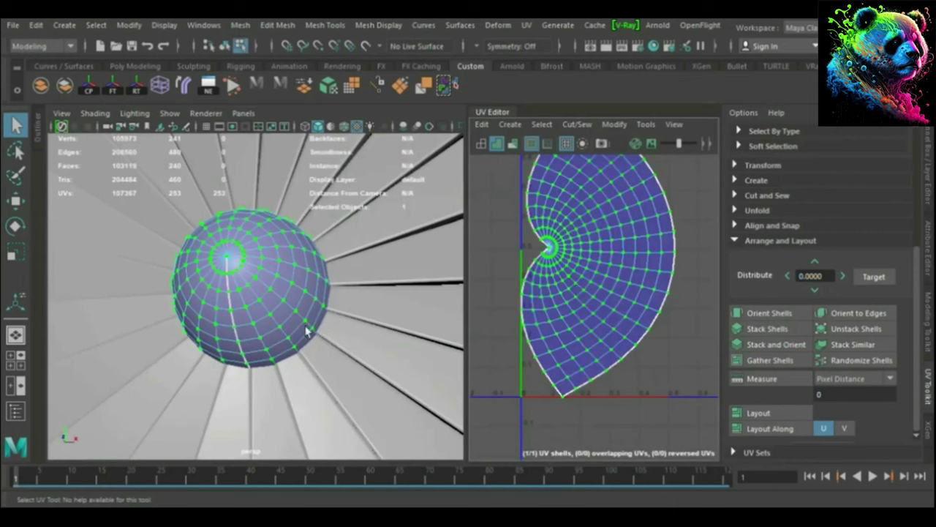
pyautogui.scroll(-5, 307, 331)
pyautogui.scroll(5, 374, 361)
# Select the turbine's outer ring and tumble around it.
pyautogui.click(355, 397)
pyautogui.keyDown('alt'); pyautogui.moveTo(355, 397); pyautogui.dragTo(274, 397); pyautogui.keyUp('alt')
pyautogui.scroll(-5, 273, 346)
# Pick an edge across the ring's inner disc and cut it as a UV seam.
pyautogui.scroll(5, 301, 310)
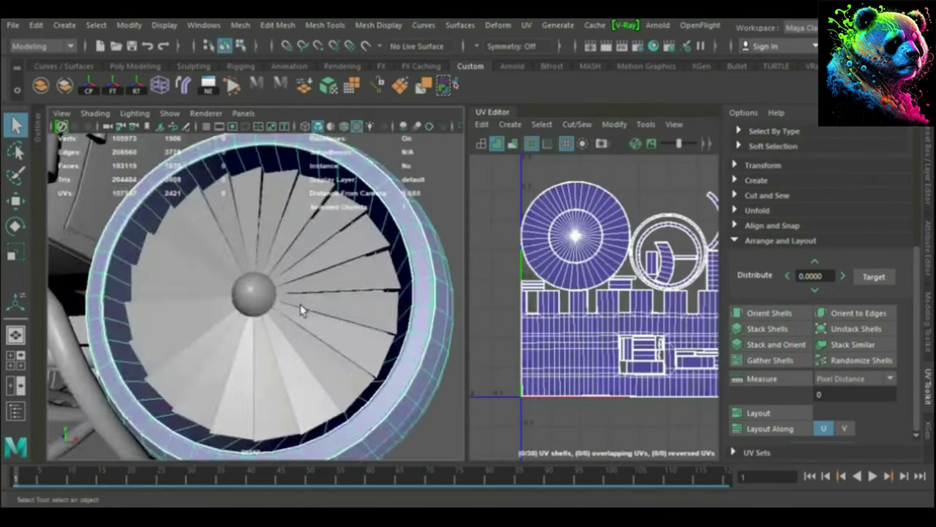
pyautogui.keyDown('alt'); pyautogui.moveTo(301, 310); pyautogui.dragTo(429, 246); pyautogui.keyUp('alt')
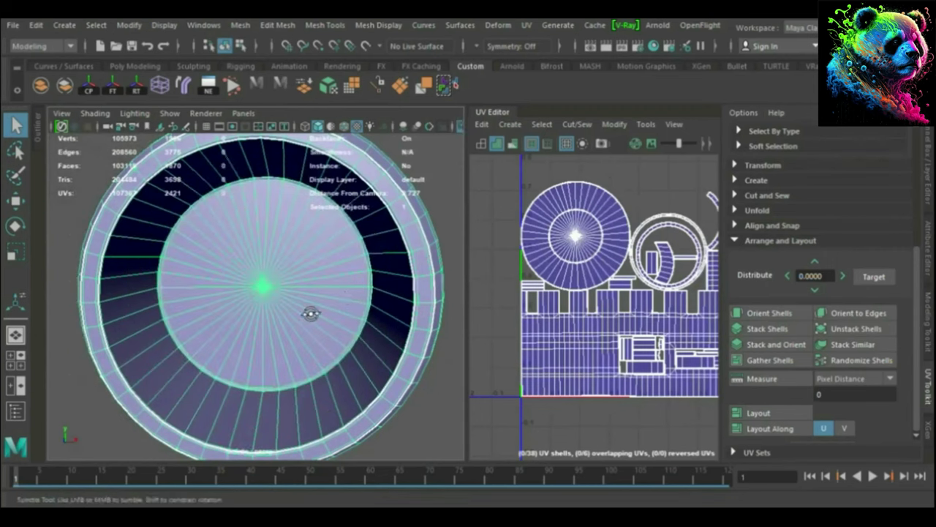
pyautogui.scroll(4, 311, 313)
pyautogui.click(369, 235)
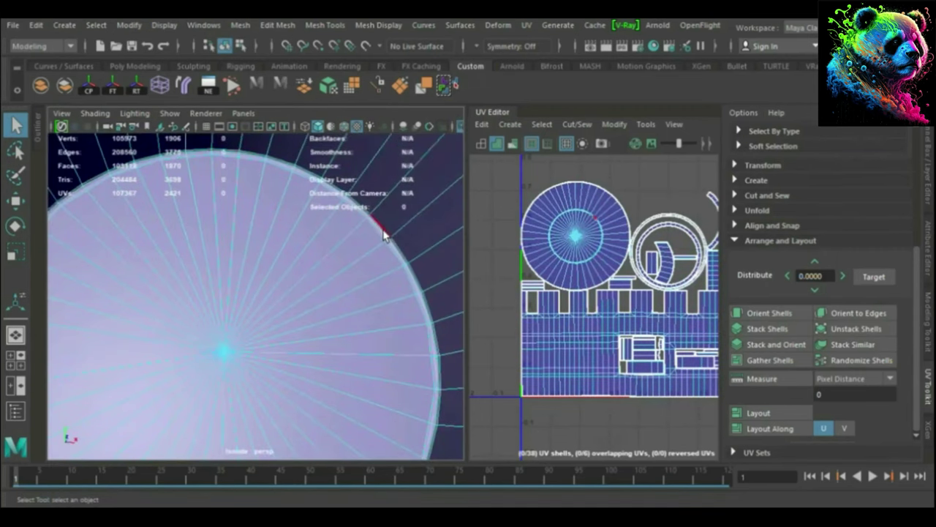
pyautogui.scroll(5, 572, 225)
pyautogui.click(581, 196)
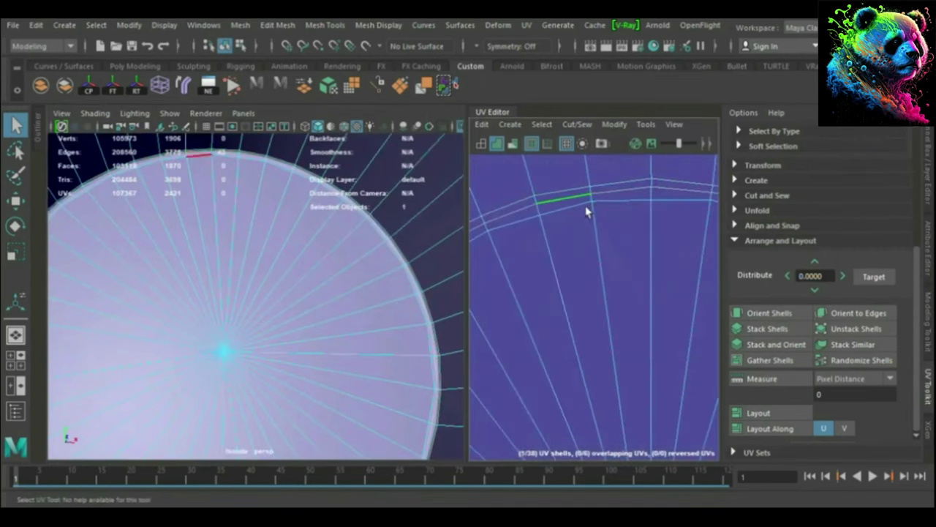
pyautogui.scroll(-5, 604, 199)
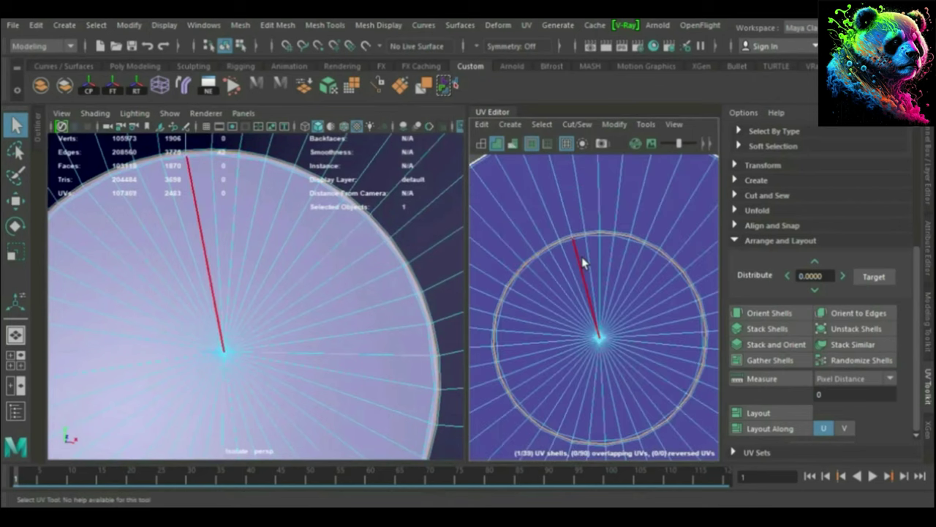
pyautogui.scroll(-3, 581, 261)
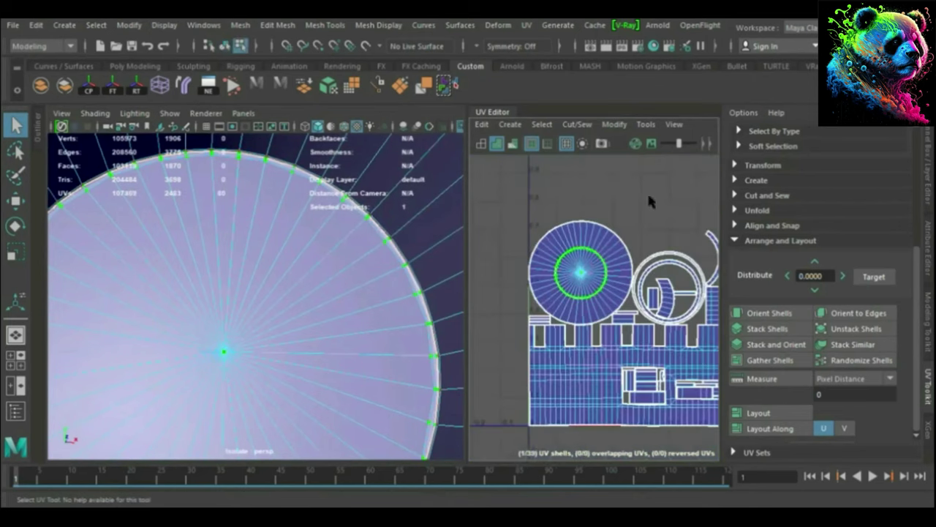
pyautogui.scroll(2, 649, 200)
pyautogui.scroll(-5, 643, 289)
pyautogui.scroll(5, 631, 293)
pyautogui.scroll(-2, 631, 293)
pyautogui.scroll(-3, 288, 301)
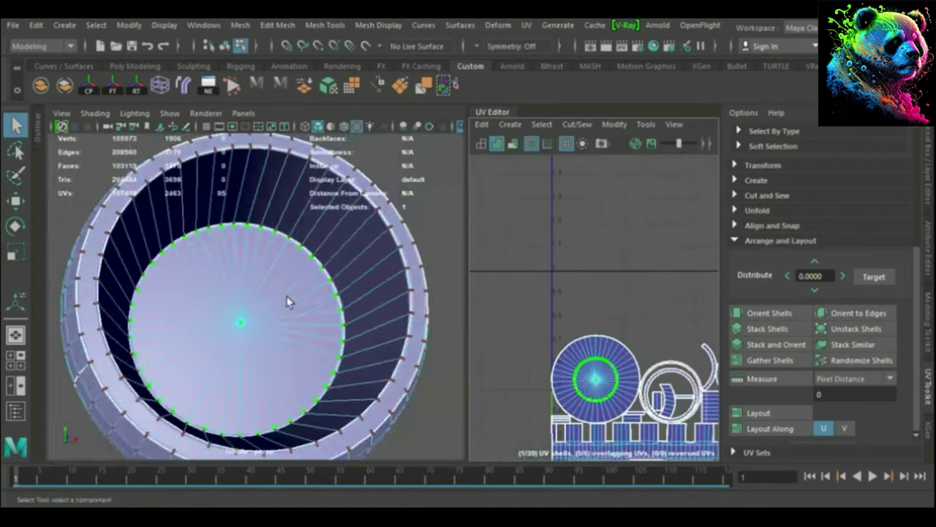
pyautogui.moveTo(287, 302)
pyautogui.keyDown('alt'); pyautogui.mouseDown()
pyautogui.moveTo(280, 328)
pyautogui.moveTo(209, 322)
pyautogui.moveTo(191, 298)
pyautogui.mouseUp(); pyautogui.keyUp('alt')
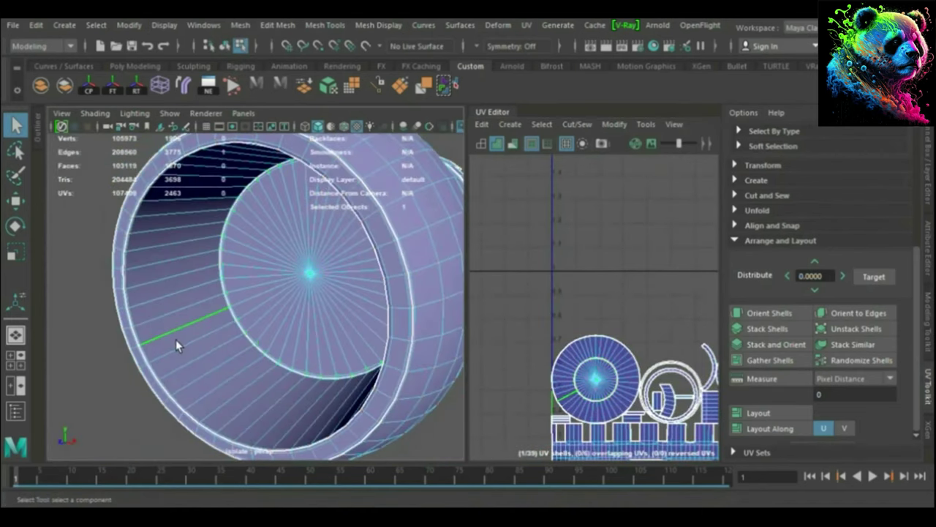
pyautogui.scroll(5, 590, 410)
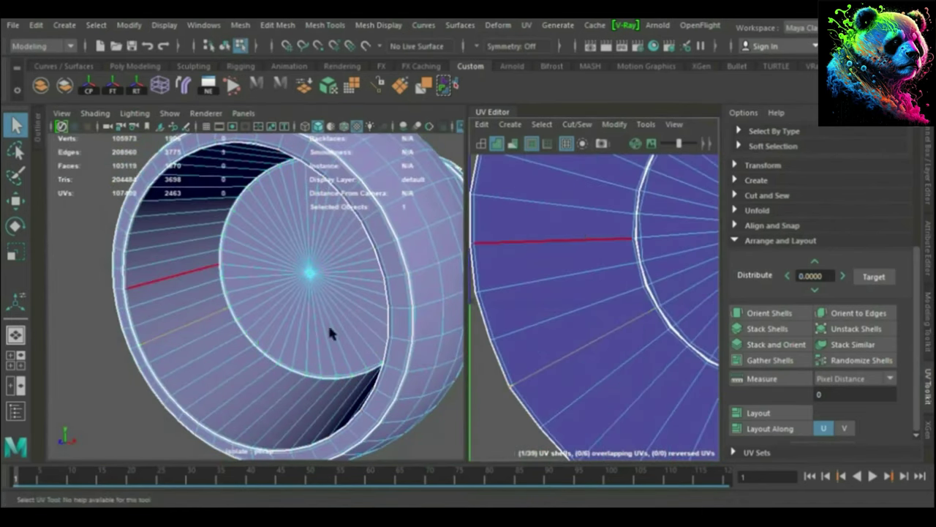
pyautogui.hotkey('ctrl', 'x')
# Select all 39 of the ring's UV shells and orient them to the nearest axis.
pyautogui.scroll(-5, 530, 269)
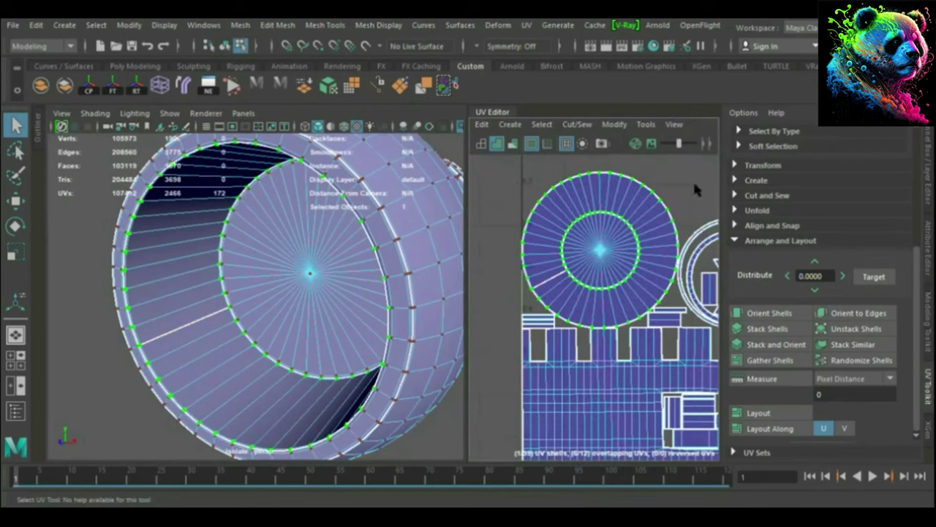
pyautogui.click(776, 344)
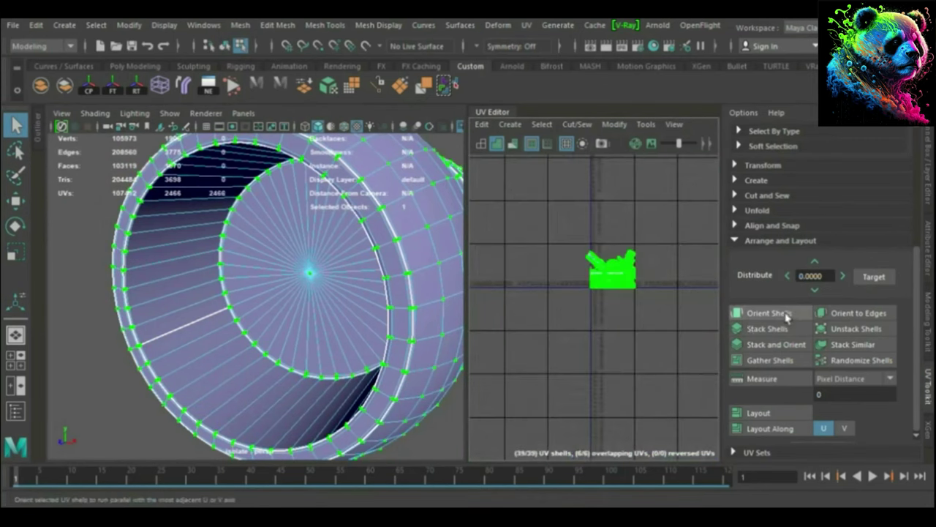
pyautogui.scroll(5, 625, 284)
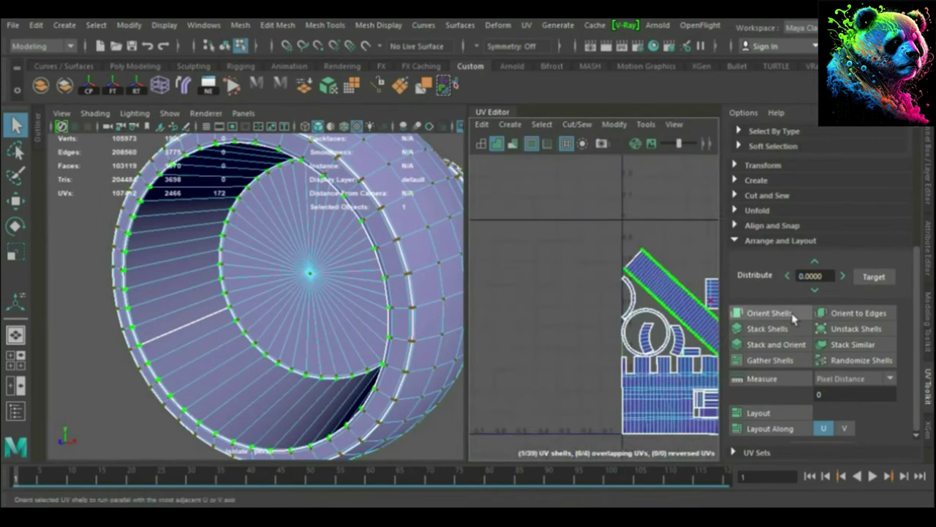
pyautogui.click(768, 312)
pyautogui.scroll(-5, 655, 269)
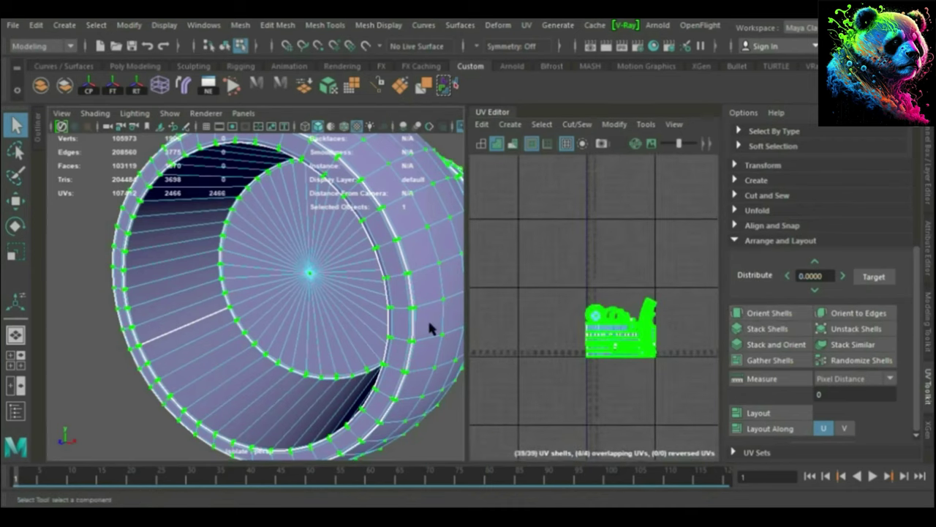
pyautogui.scroll(-5, 427, 318)
pyautogui.scroll(4, 316, 358)
# Deselect the finished ring model.
pyautogui.scroll(-5, 316, 359)
pyautogui.click(318, 362)
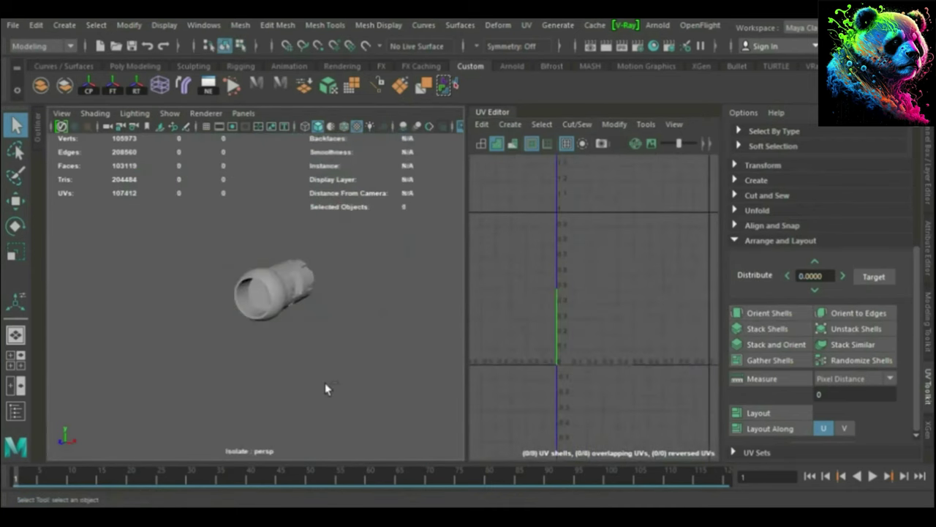
pyautogui.scroll(3, 332, 392)
pyautogui.scroll(3, 383, 272)
# Select the curved hose, frame and isolate it, then deselect once its UVs are packed.
pyautogui.click(384, 271)
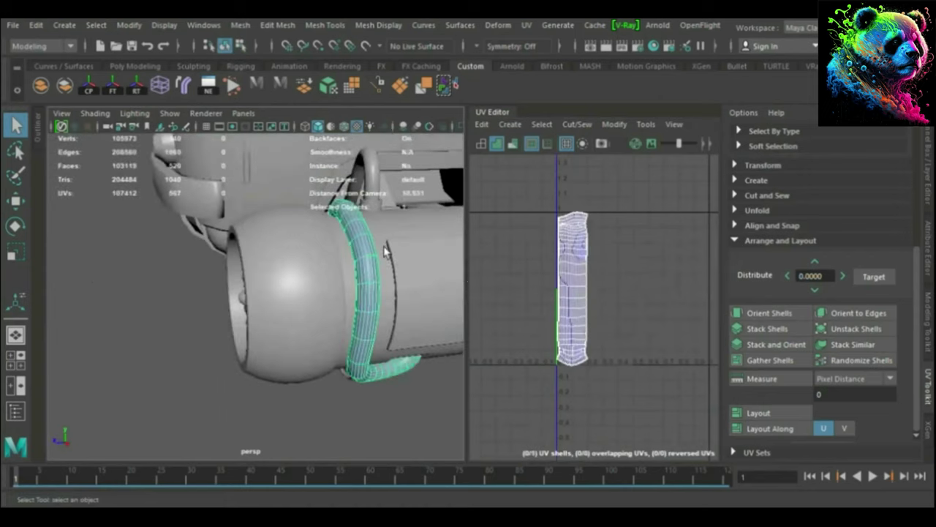
pyautogui.scroll(-3, 466, 276)
pyautogui.click(315, 293)
pyautogui.moveTo(314, 292)
pyautogui.keyDown('alt'); pyautogui.mouseDown()
pyautogui.moveTo(307, 241)
pyautogui.moveTo(209, 297)
pyautogui.mouseUp(); pyautogui.keyUp('alt')
pyautogui.click(167, 221)
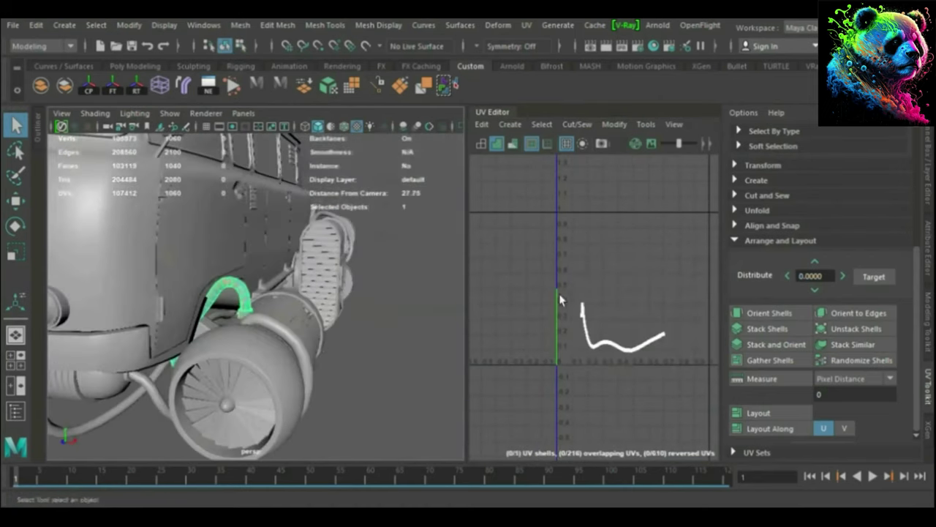
pyautogui.press('f')
pyautogui.hotkey('ctrl', '1')
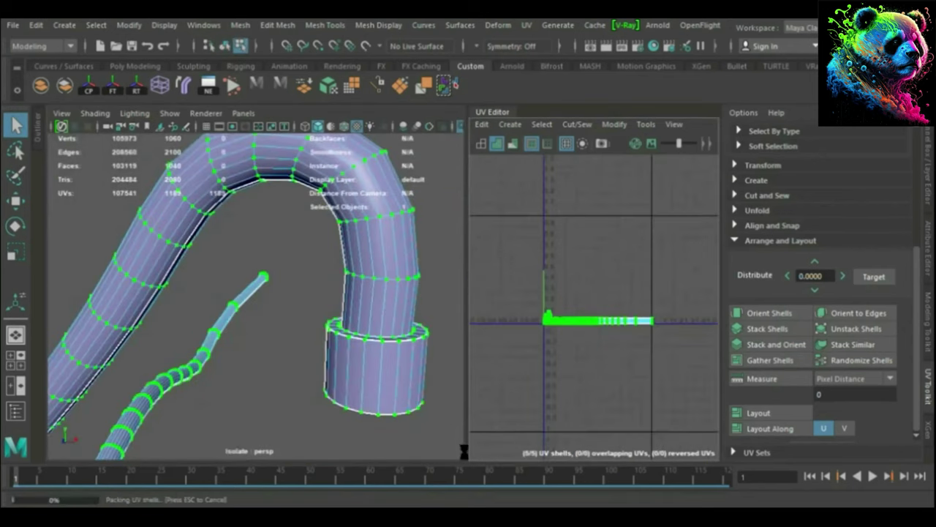
pyautogui.click(305, 304)
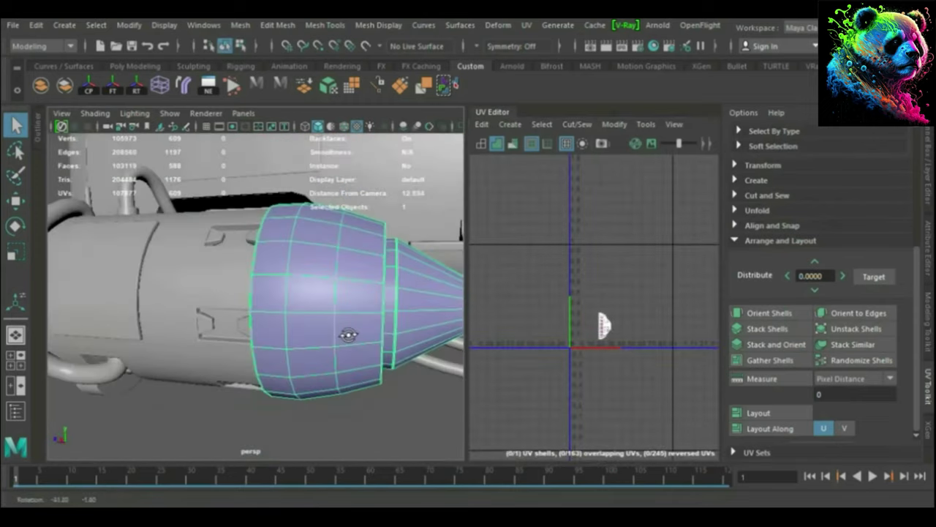
# Exit isolation on the nozzle and select seam edge loops around its bowl.
pyautogui.hotkey('ctrl', '1')
pyautogui.click(371, 295)
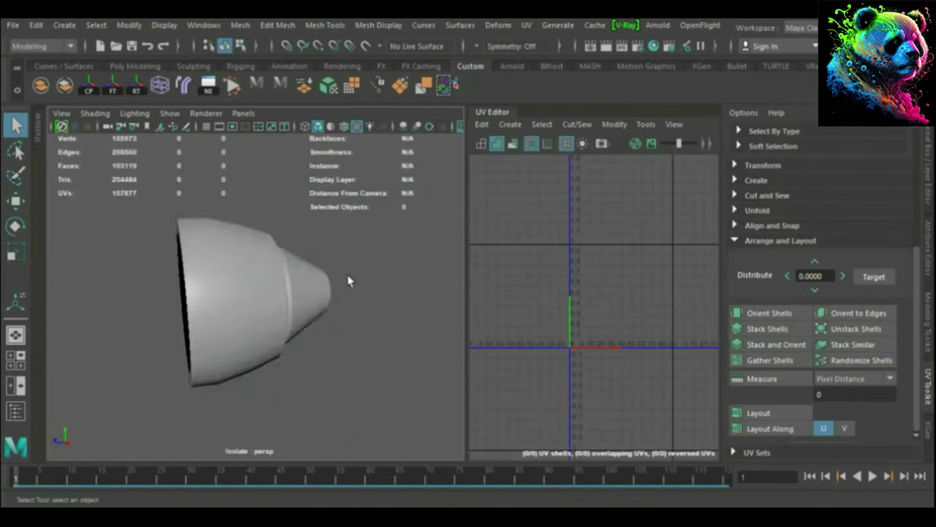
pyautogui.keyDown('alt'); pyautogui.moveTo(347, 280); pyautogui.dragTo(281, 294); pyautogui.keyUp('alt')
pyautogui.doubleClick(282, 294)
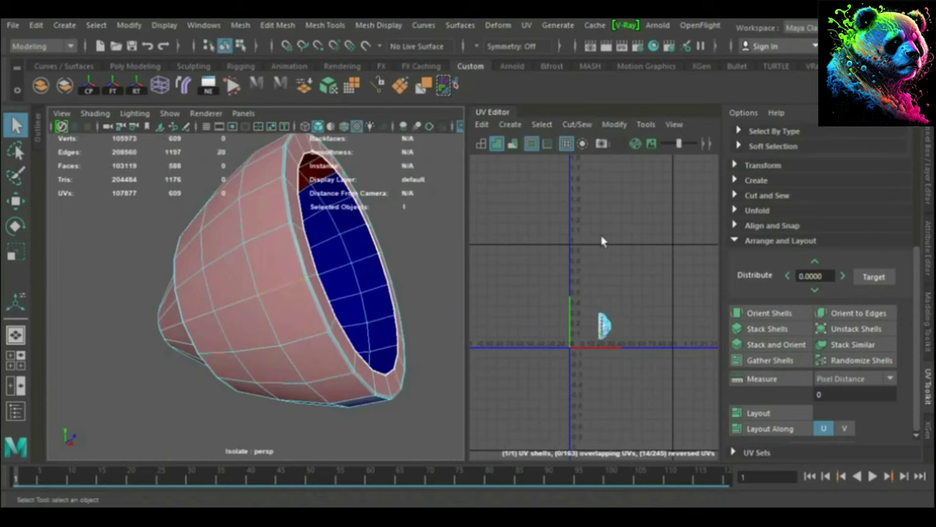
pyautogui.keyDown('shift'); pyautogui.click(284, 399); pyautogui.keyUp('shift')
pyautogui.scroll(5, 422, 287)
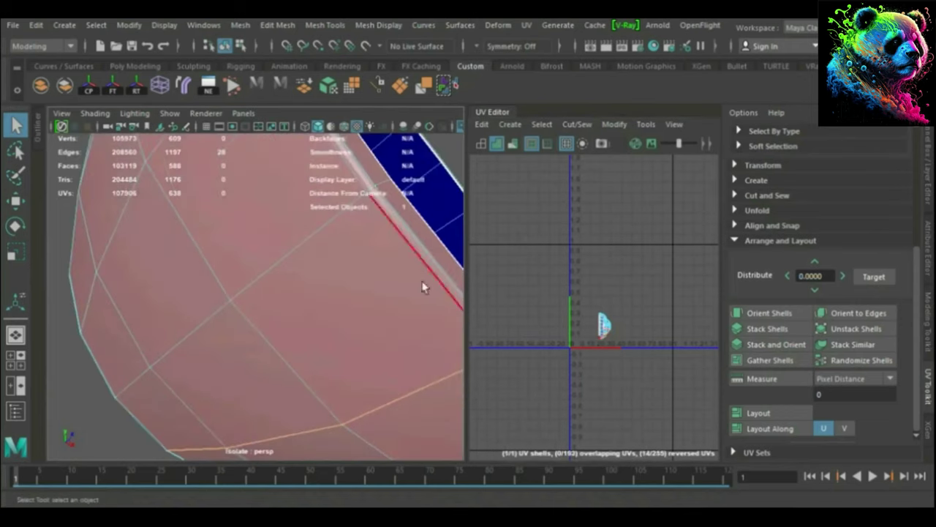
pyautogui.scroll(-5, 359, 382)
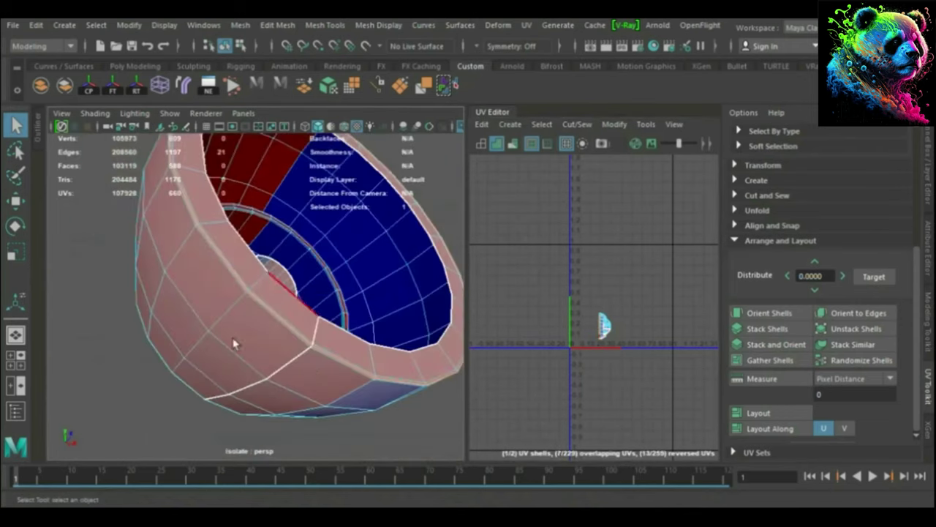
# Add the bowl rim's edge loop, then marquee-select all of the ring's UVs.
pyautogui.keyDown('alt'); pyautogui.moveTo(234, 343); pyautogui.dragTo(314, 324); pyautogui.keyUp('alt')
pyautogui.scroll(5, 329, 391)
pyautogui.keyDown('alt'); pyautogui.moveTo(326, 373); pyautogui.dragTo(343, 386); pyautogui.keyUp('alt')
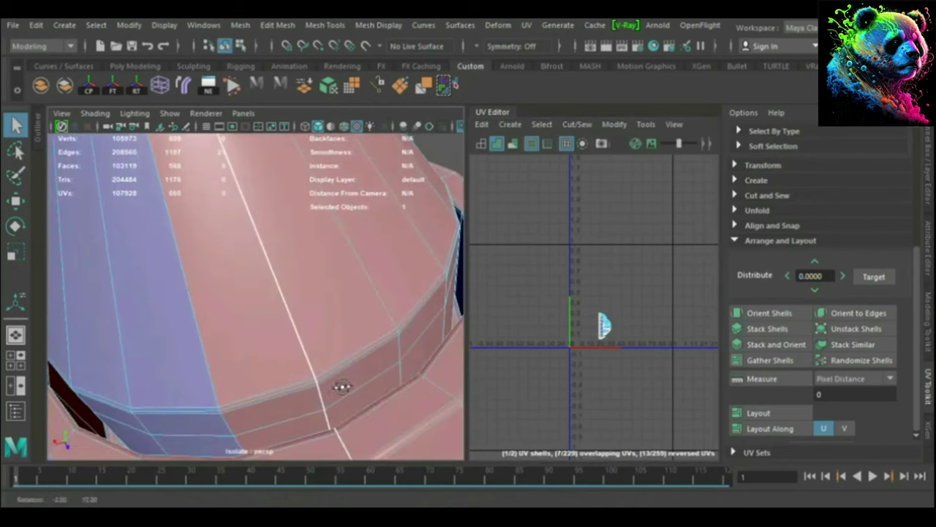
pyautogui.doubleClick(366, 417)
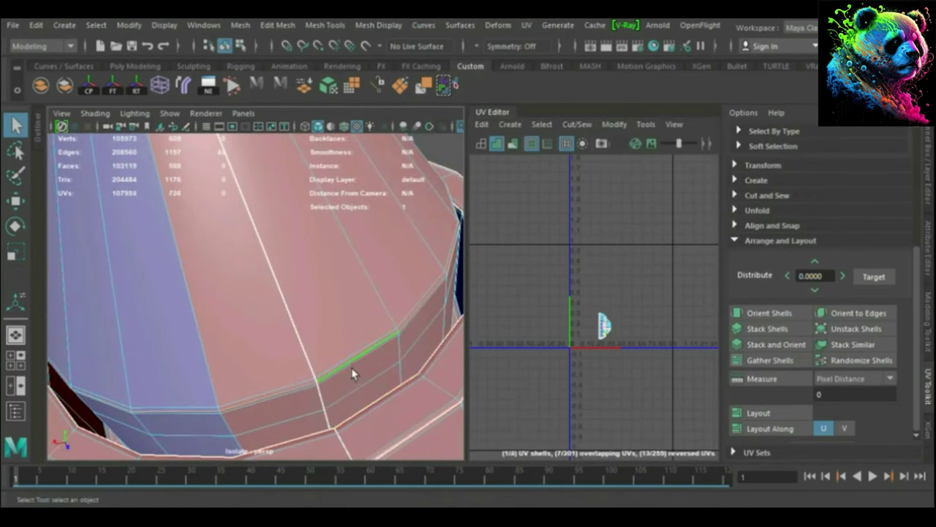
pyautogui.scroll(-5, 351, 367)
pyautogui.scroll(5, 276, 265)
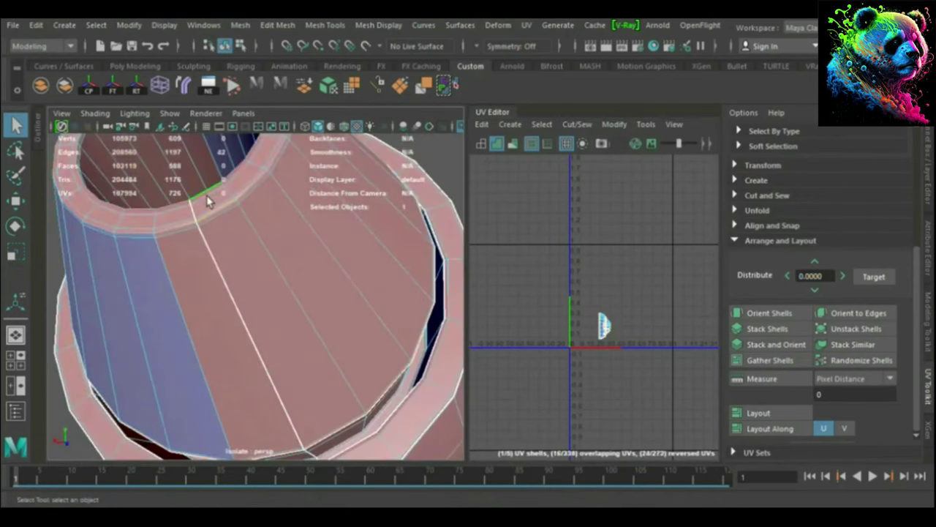
pyautogui.moveTo(289, 265)
pyautogui.keyDown('alt'); pyautogui.mouseDown()
pyautogui.moveTo(355, 375)
pyautogui.moveTo(220, 370)
pyautogui.moveTo(167, 386)
pyautogui.moveTo(128, 358)
pyautogui.mouseUp(); pyautogui.keyUp('alt')
pyautogui.keyDown('alt'); pyautogui.moveTo(104, 326); pyautogui.dragTo(125, 336); pyautogui.keyUp('alt')
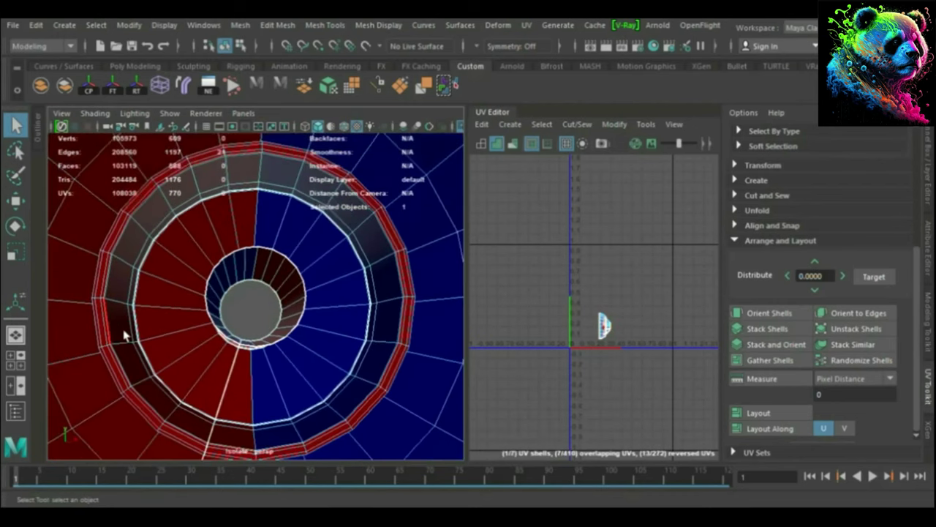
pyautogui.scroll(3, 95, 322)
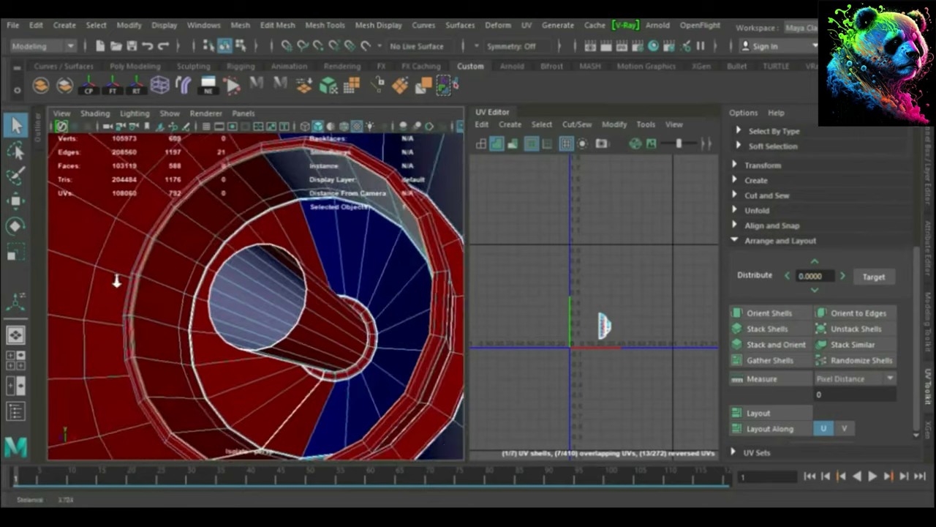
pyautogui.scroll(3, 86, 312)
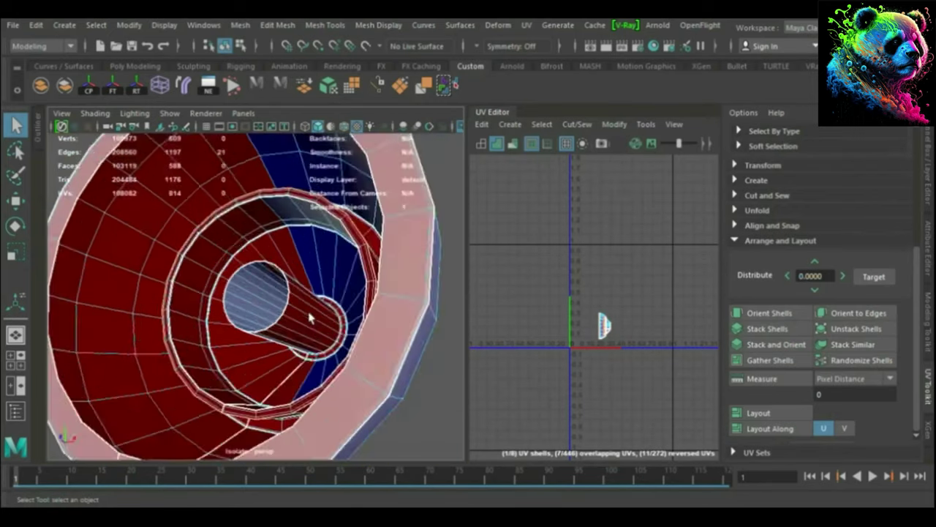
pyautogui.moveTo(578, 274); pyautogui.dragTo(671, 319)
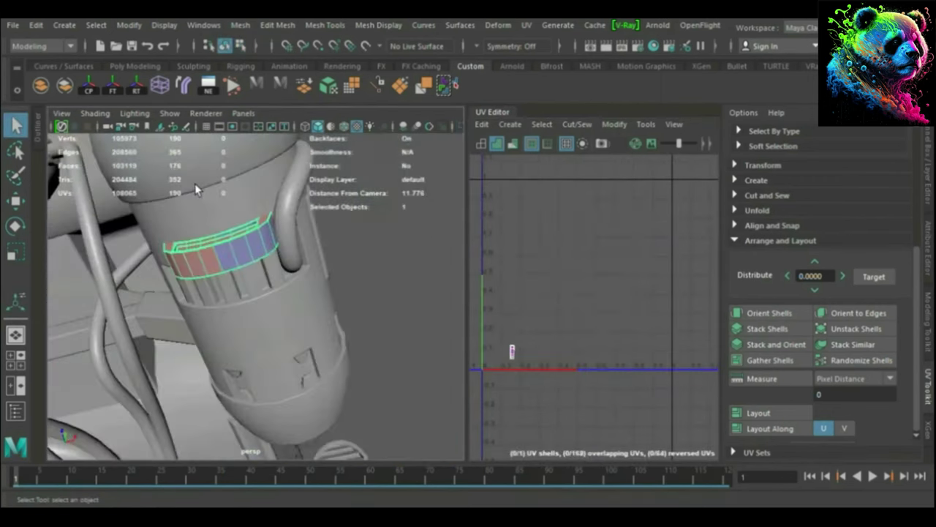
# Apply Automatic UV mapping to the curved band.
pyautogui.click(344, 89)
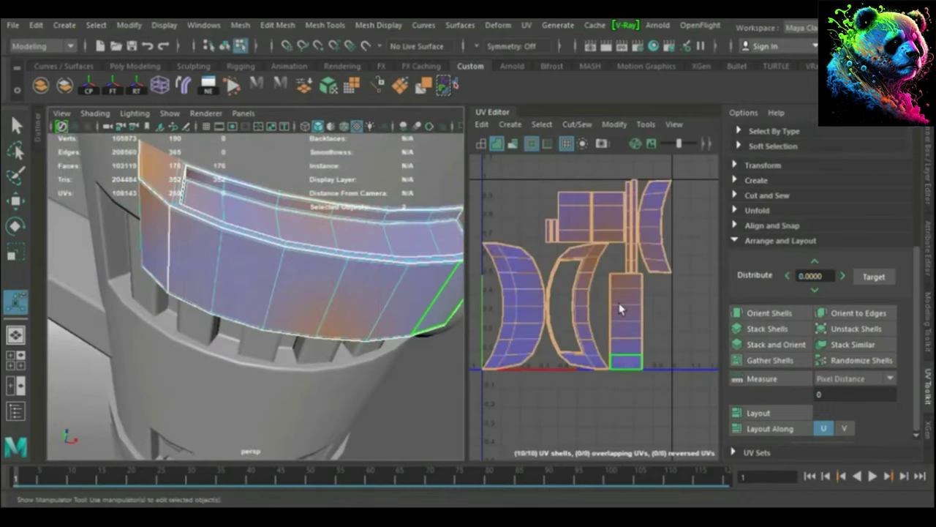
pyautogui.keyDown('alt'); pyautogui.moveTo(299, 273); pyautogui.dragTo(315, 273); pyautogui.keyUp('alt')
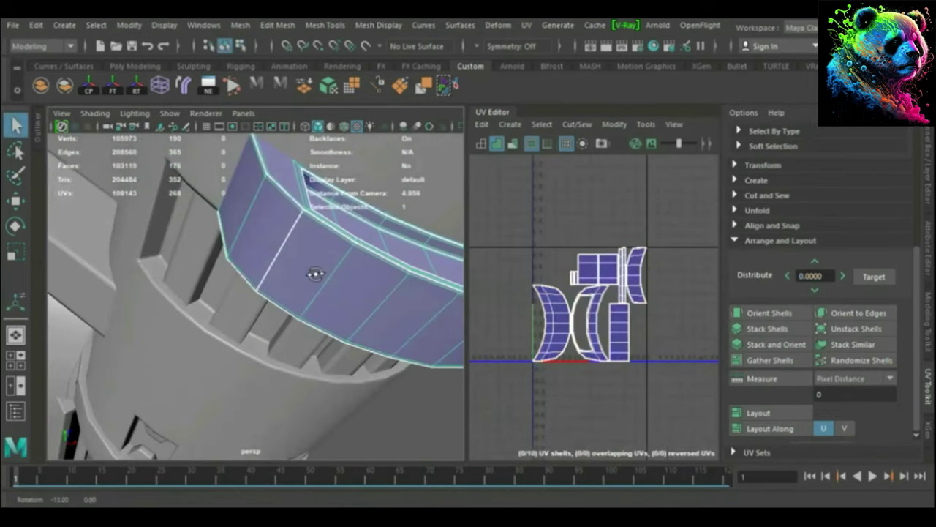
pyautogui.scroll(5, 614, 293)
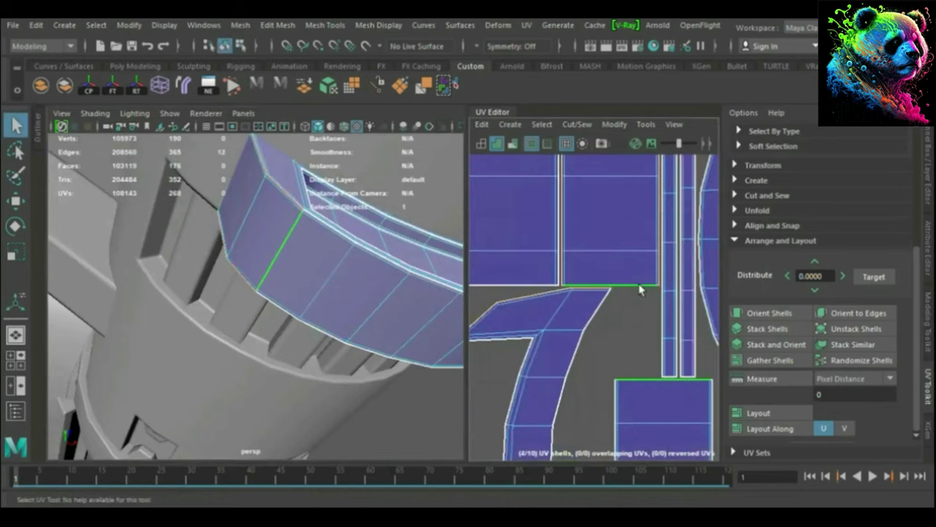
pyautogui.scroll(3, 594, 294)
pyautogui.scroll(-1, 518, 298)
# Sew a split UV edge on the band to join two shells, then inspect the result.
pyautogui.click(682, 302)
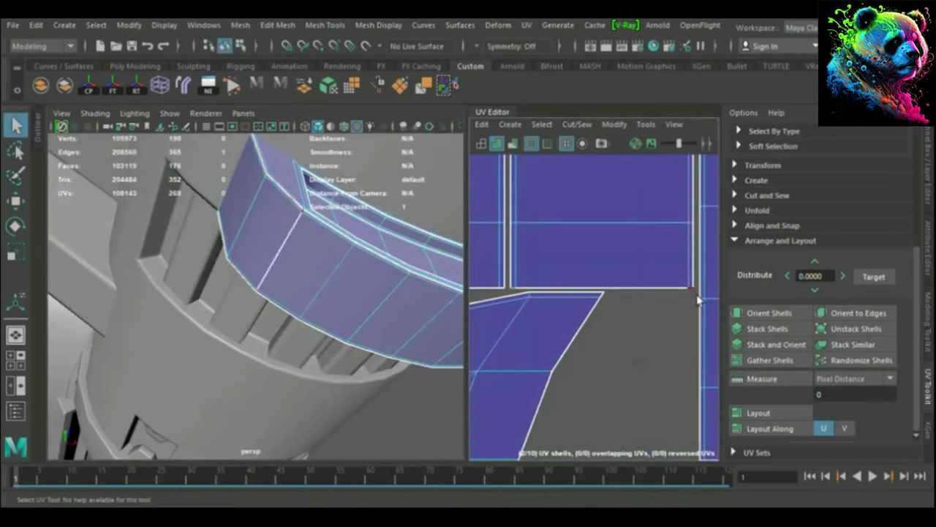
pyautogui.keyDown('shift'); pyautogui.moveTo(697, 300); pyautogui.dragTo(658, 329, button='right'); pyautogui.keyUp('shift')
pyautogui.scroll(-5, 643, 351)
pyautogui.scroll(5, 622, 388)
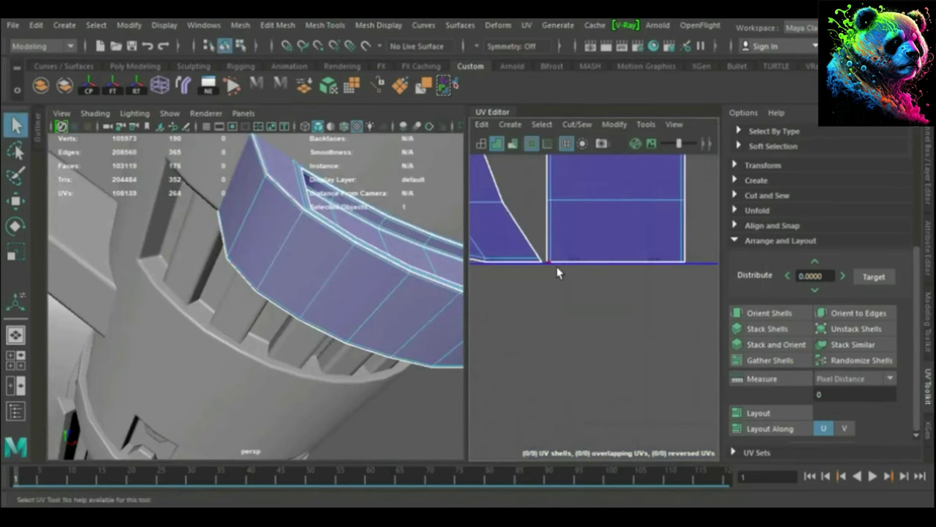
pyautogui.scroll(-5, 690, 275)
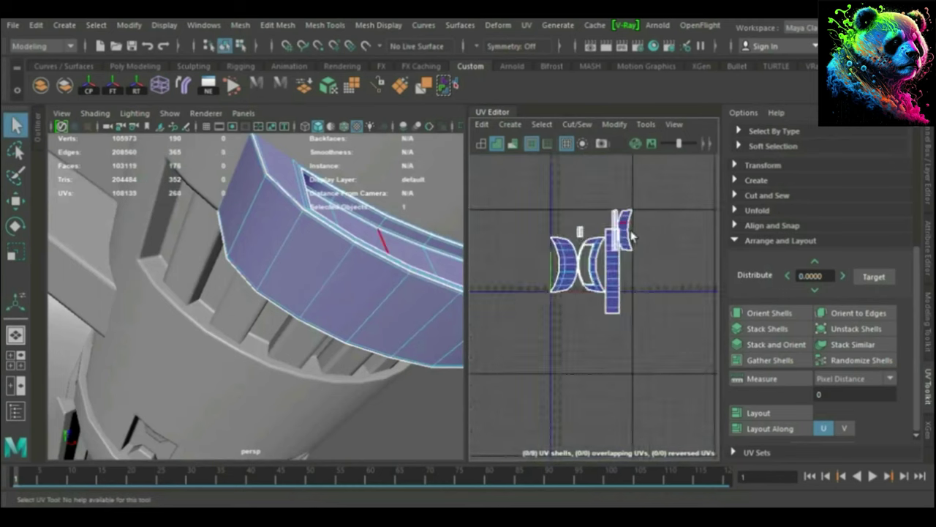
pyautogui.scroll(4, 640, 245)
pyautogui.moveTo(383, 268)
pyautogui.keyDown('alt'); pyautogui.mouseDown()
pyautogui.moveTo(416, 273)
pyautogui.moveTo(376, 276)
pyautogui.moveTo(278, 337)
pyautogui.moveTo(306, 345)
pyautogui.moveTo(268, 324)
pyautogui.moveTo(284, 330)
pyautogui.mouseUp(); pyautogui.keyUp('alt')
pyautogui.moveTo(66, 370)
pyautogui.keyDown('alt'); pyautogui.mouseDown()
pyautogui.moveTo(214, 304)
pyautogui.moveTo(109, 370)
pyautogui.mouseUp(); pyautogui.keyUp('alt')
pyautogui.scroll(-3, 515, 290)
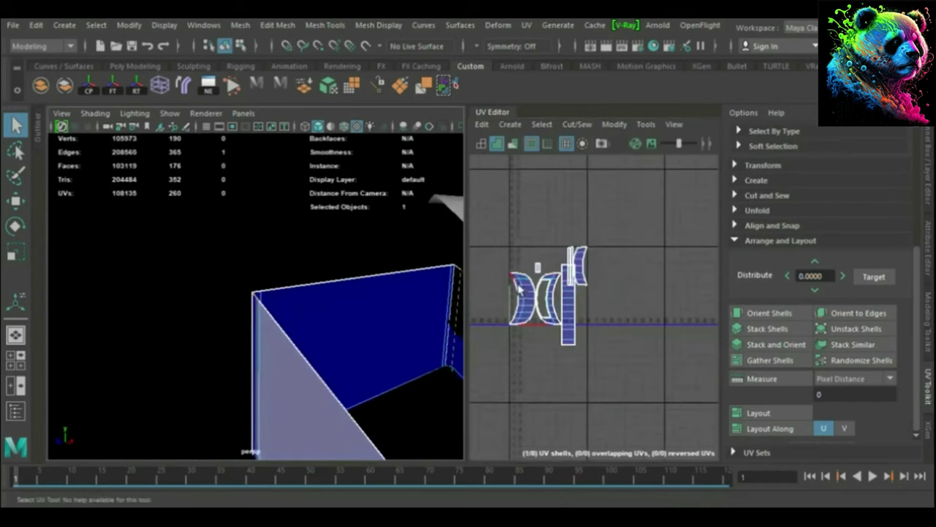
pyautogui.scroll(5, 520, 270)
pyautogui.scroll(-5, 527, 241)
pyautogui.scroll(-2, 535, 219)
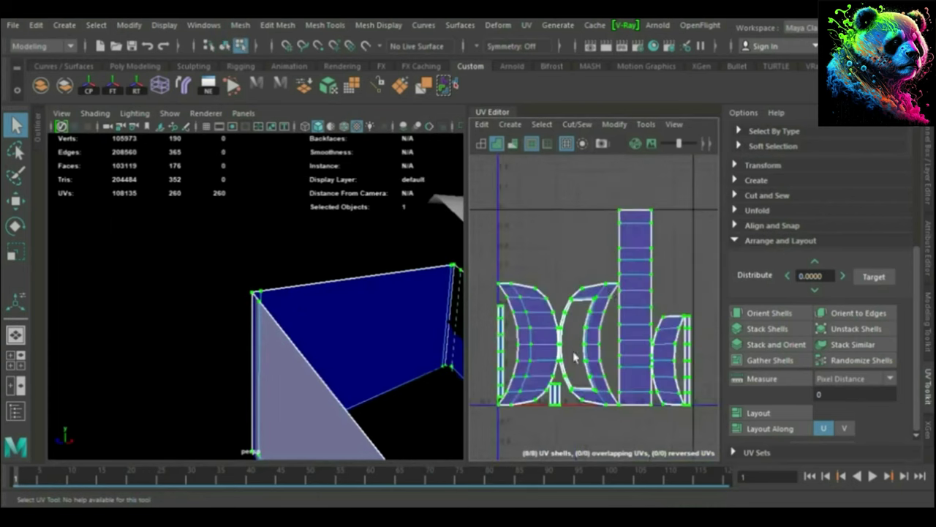
pyautogui.scroll(5, 610, 307)
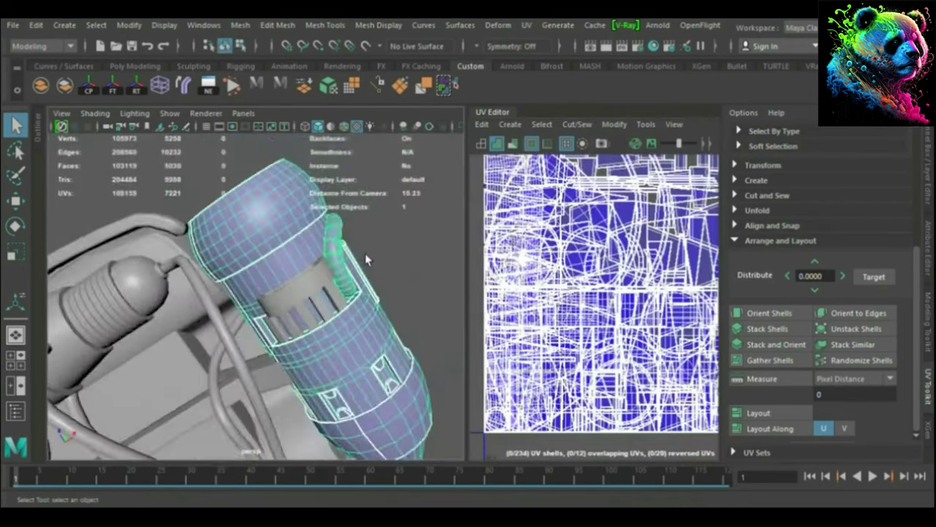
# Apply Automatic UV mapping to the housing piece and isolate it in the viewport.
pyautogui.click(342, 95)
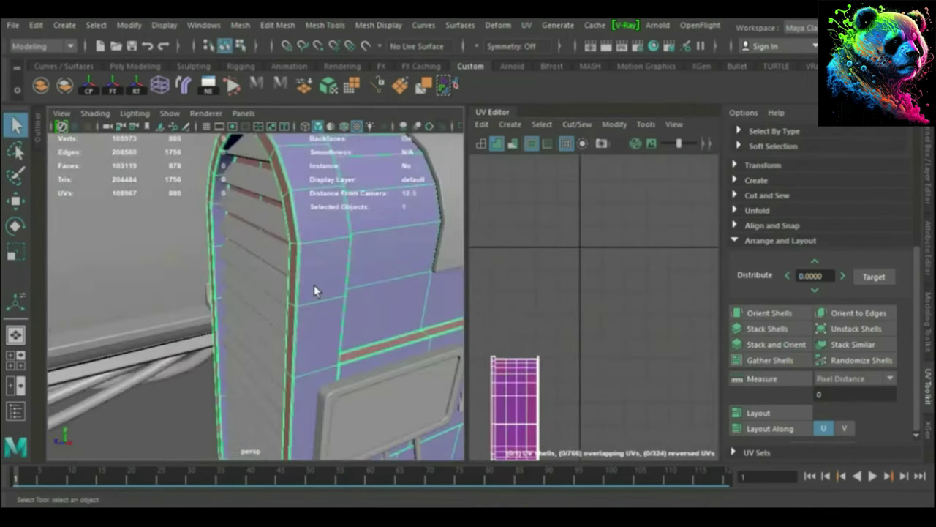
pyautogui.hotkey('ctrl', '1')
pyautogui.press('f')
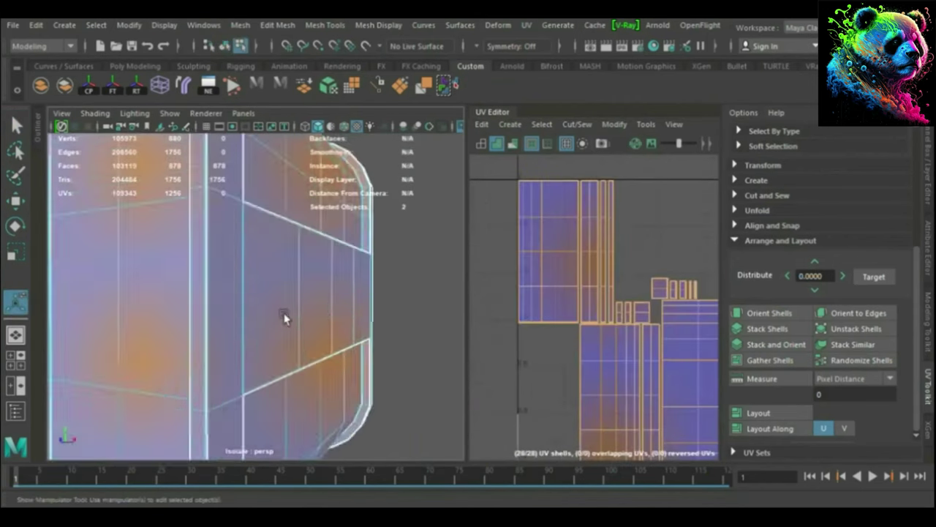
pyautogui.scroll(-3, 285, 318)
pyautogui.scroll(-5, 199, 336)
pyautogui.scroll(-4, 591, 319)
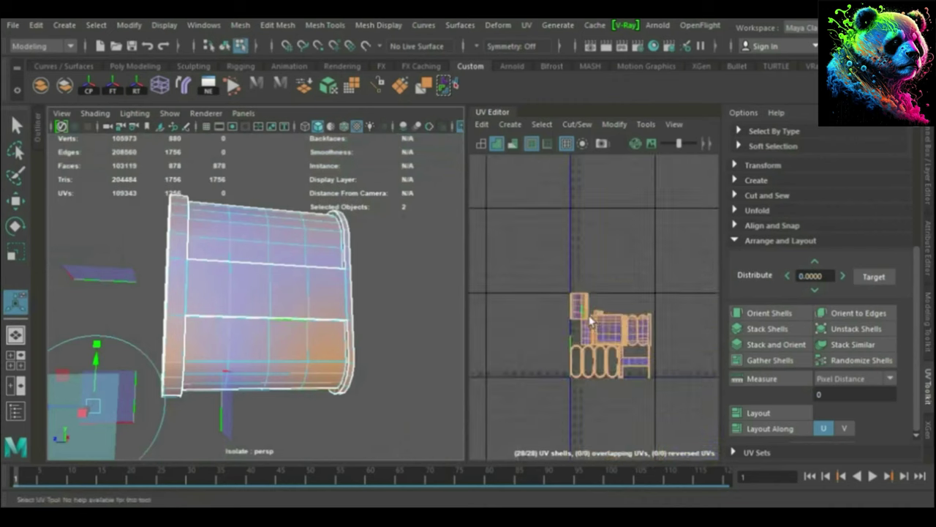
# Select all 28 UV shells and Layout them inside the 0–1 square.
pyautogui.moveTo(675, 224); pyautogui.dragTo(548, 399)
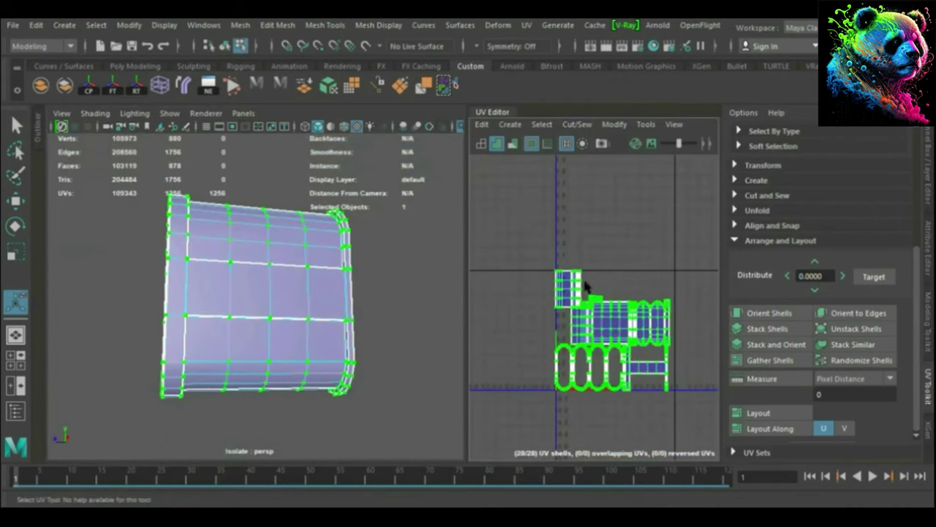
pyautogui.keyDown('shift'); pyautogui.moveTo(585, 286); pyautogui.dragTo(588, 363, button='right'); pyautogui.keyUp('shift')
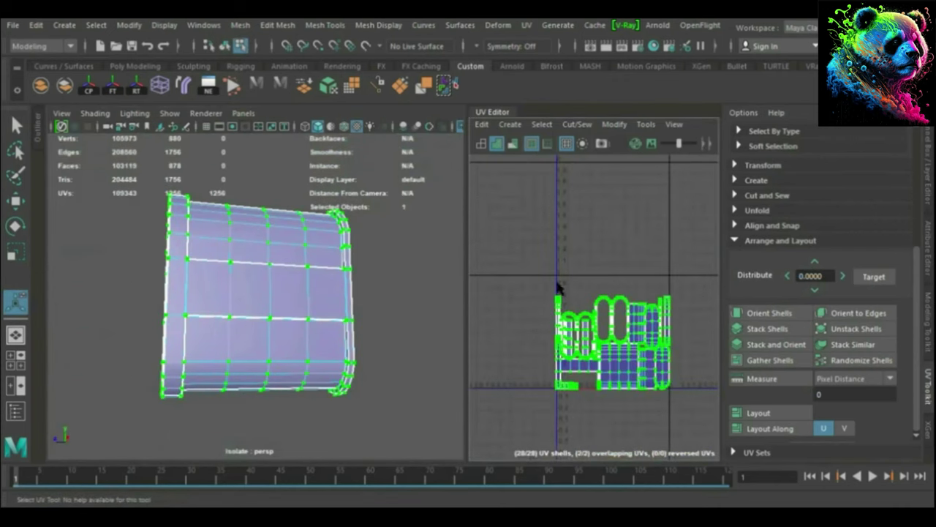
pyautogui.moveTo(246, 355)
pyautogui.keyDown('alt'); pyautogui.mouseDown()
pyautogui.moveTo(285, 293)
pyautogui.moveTo(461, 247)
pyautogui.mouseUp(); pyautogui.keyUp('alt')
pyautogui.scroll(5, 280, 256)
pyautogui.click(279, 256)
# Give the slatted grille and the window face automatic UVs.
pyautogui.click(448, 247)
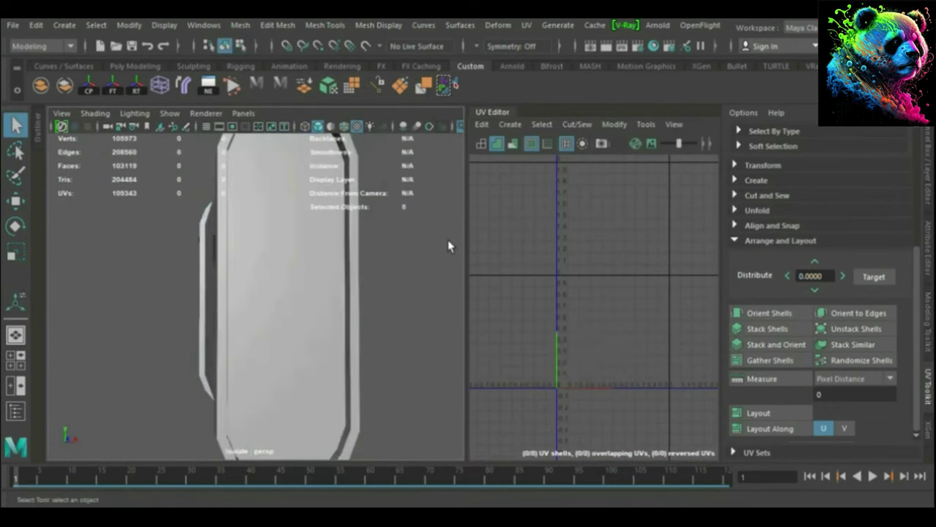
pyautogui.click(362, 265)
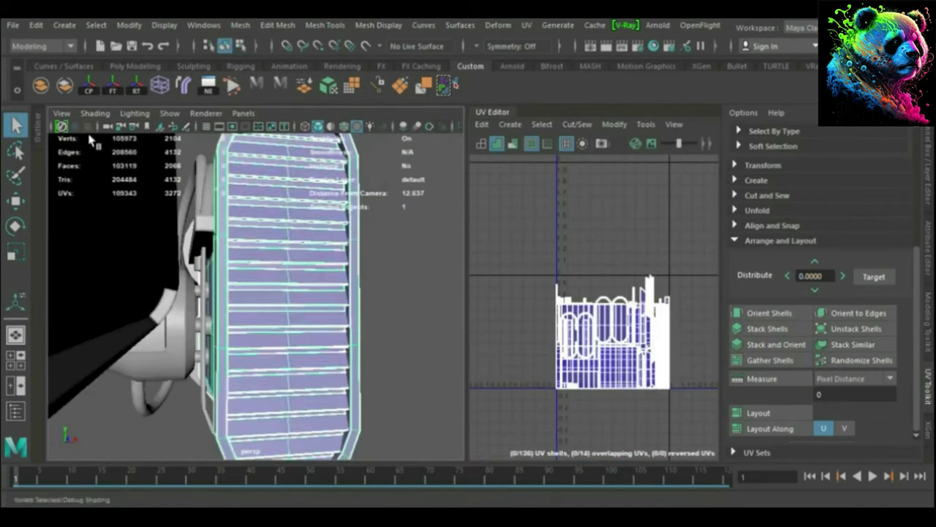
pyautogui.click(326, 94)
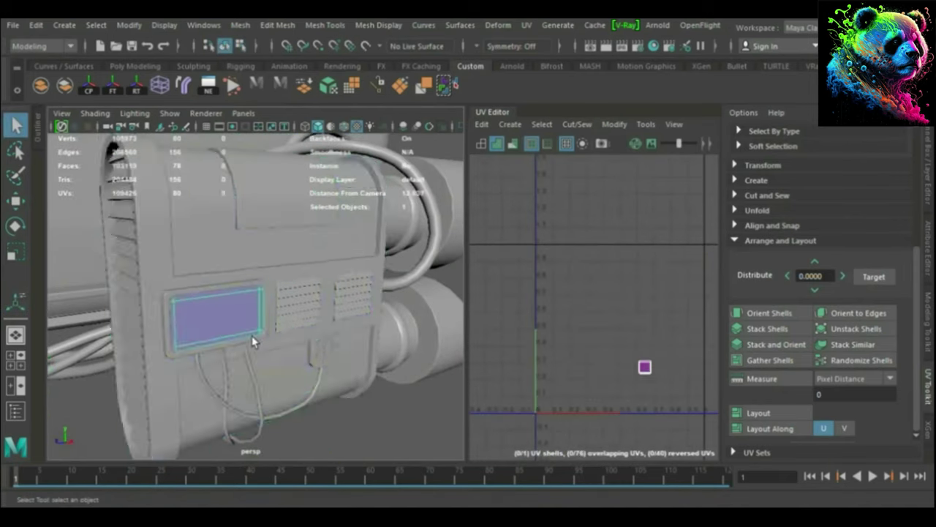
pyautogui.press('f')
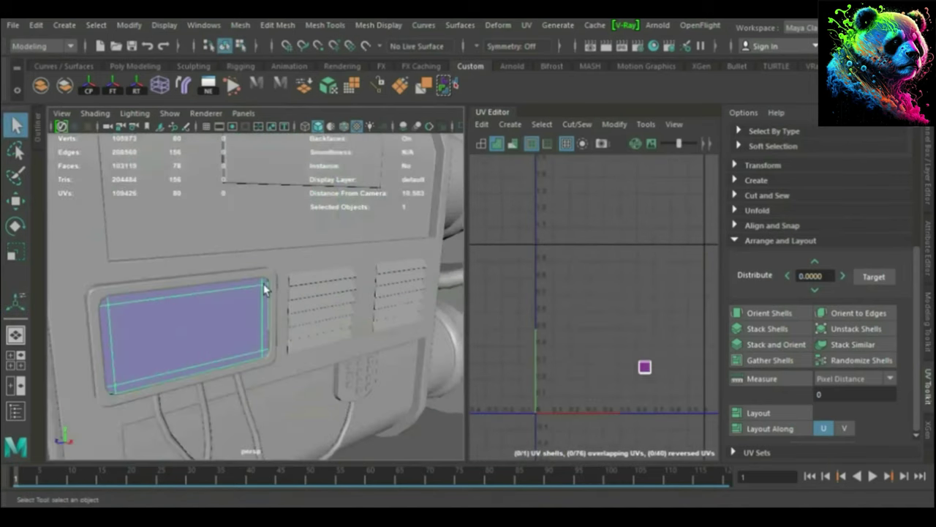
pyautogui.click(331, 91)
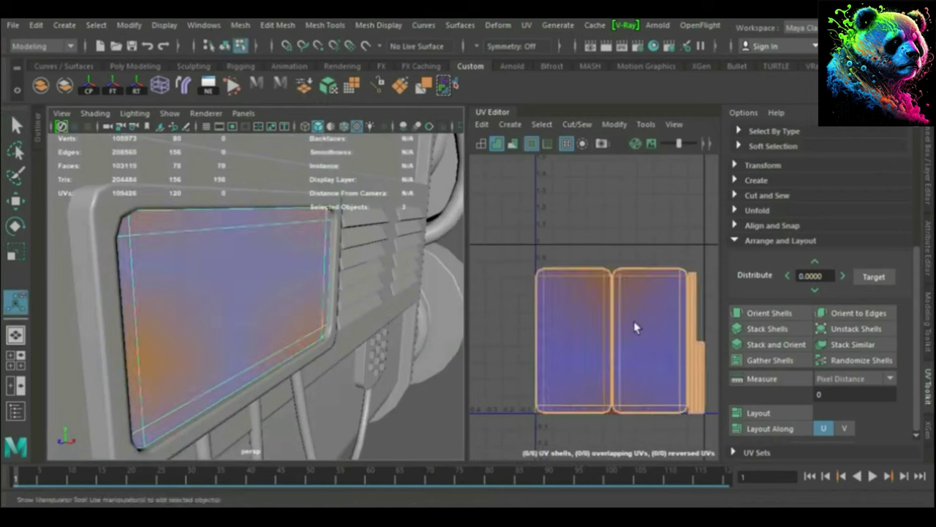
# Give the window's surrounding frame border automatic UVs.
pyautogui.keyDown('alt'); pyautogui.moveTo(123, 209); pyautogui.dragTo(339, 99); pyautogui.keyUp('alt')
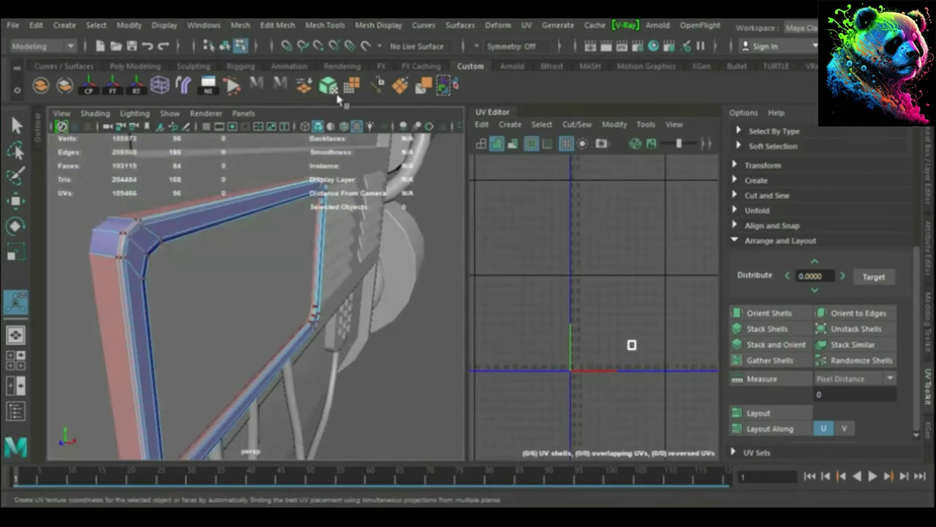
pyautogui.press('f')
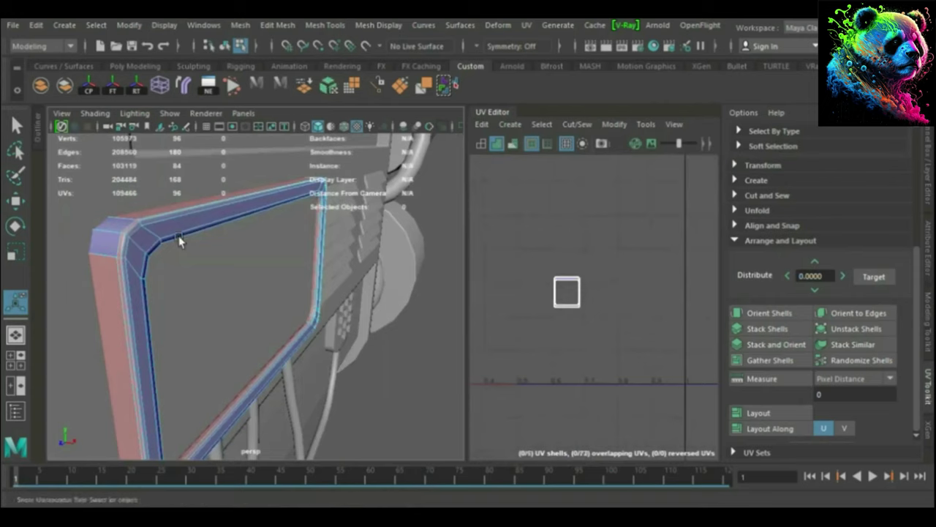
pyautogui.press('F8')
pyautogui.click(341, 94)
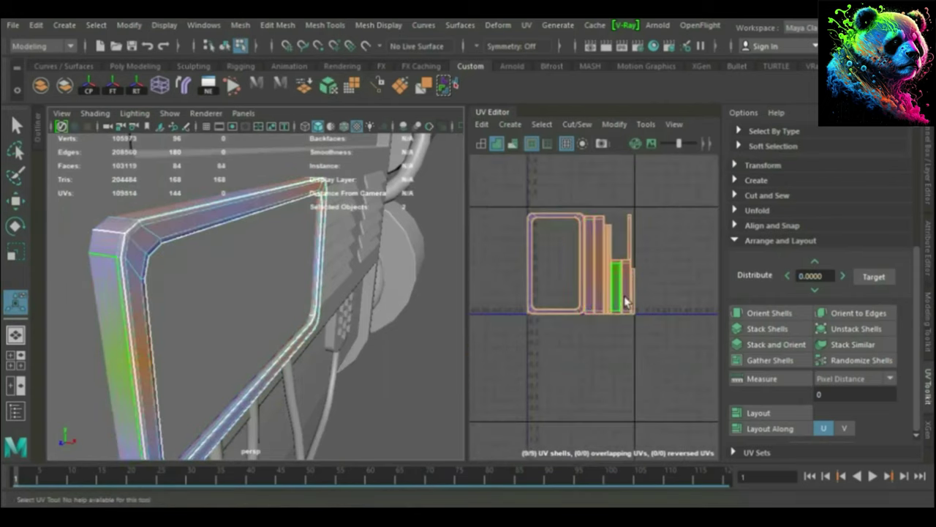
pyautogui.scroll(3, 625, 301)
pyautogui.scroll(-4, 626, 301)
pyautogui.scroll(2, 625, 301)
pyautogui.hotkey('ctrl', 'F11')
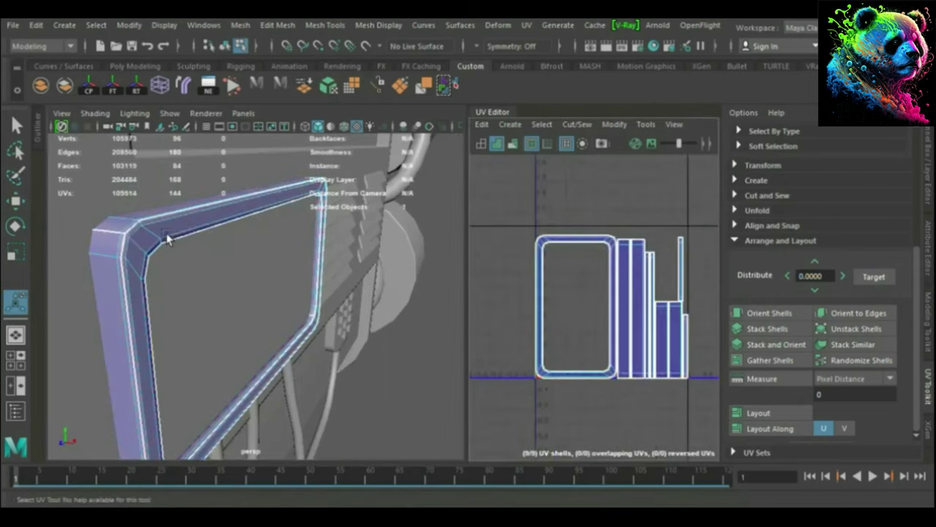
pyautogui.press('F8')
# Select the window pane together with its frame and frame them in view.
pyautogui.keyDown('alt'); pyautogui.moveTo(168, 240); pyautogui.dragTo(154, 236); pyautogui.keyUp('alt')
pyautogui.keyDown('alt'); pyautogui.moveTo(214, 425); pyautogui.dragTo(146, 292); pyautogui.keyUp('alt')
pyautogui.click(182, 242)
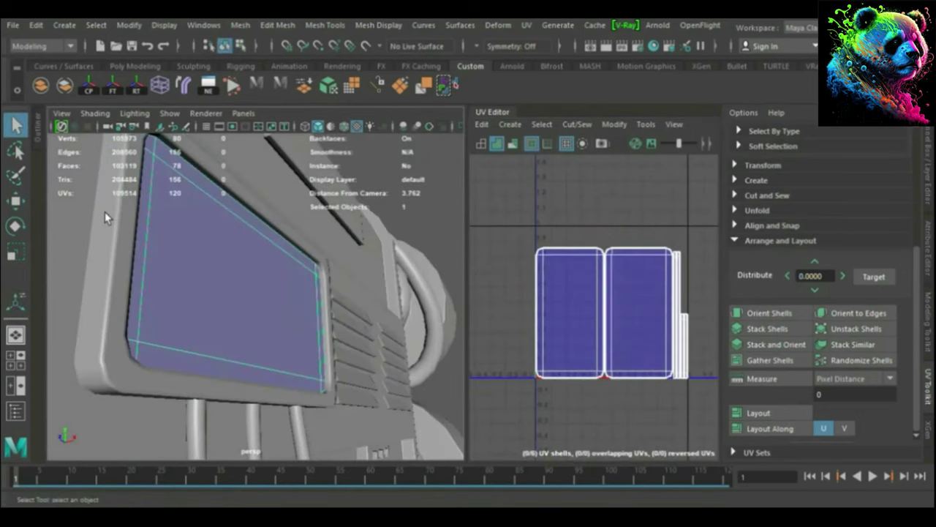
pyautogui.keyDown('shift'); pyautogui.click(219, 234); pyautogui.keyUp('shift')
pyautogui.moveTo(220, 234)
pyautogui.keyDown('alt'); pyautogui.mouseDown()
pyautogui.moveTo(201, 257)
pyautogui.moveTo(210, 307)
pyautogui.mouseUp(); pyautogui.keyUp('alt')
pyautogui.press('w')
pyautogui.keyDown('alt'); pyautogui.moveTo(209, 307); pyautogui.dragTo(150, 299, button='middle'); pyautogui.keyUp('alt')
pyautogui.press('f')
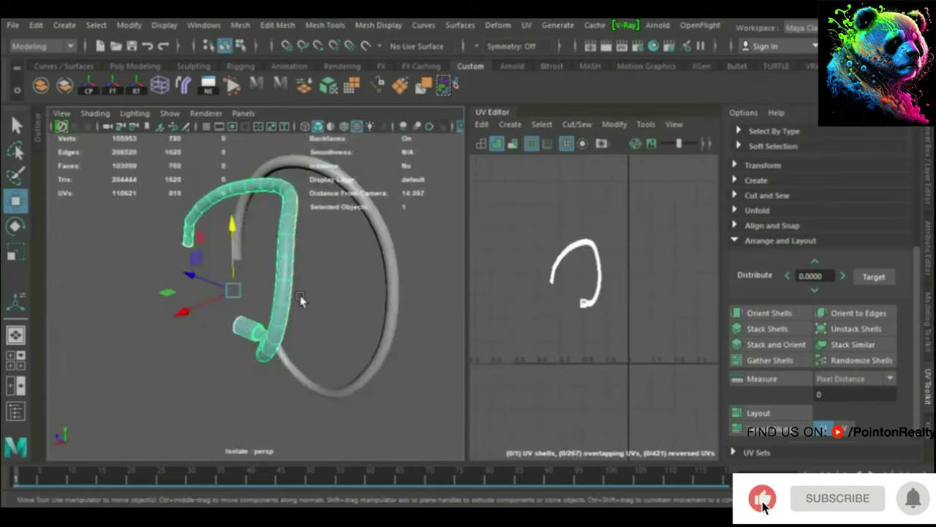
# Select the edge loop around the hose's tube end.
pyautogui.click(398, 331)
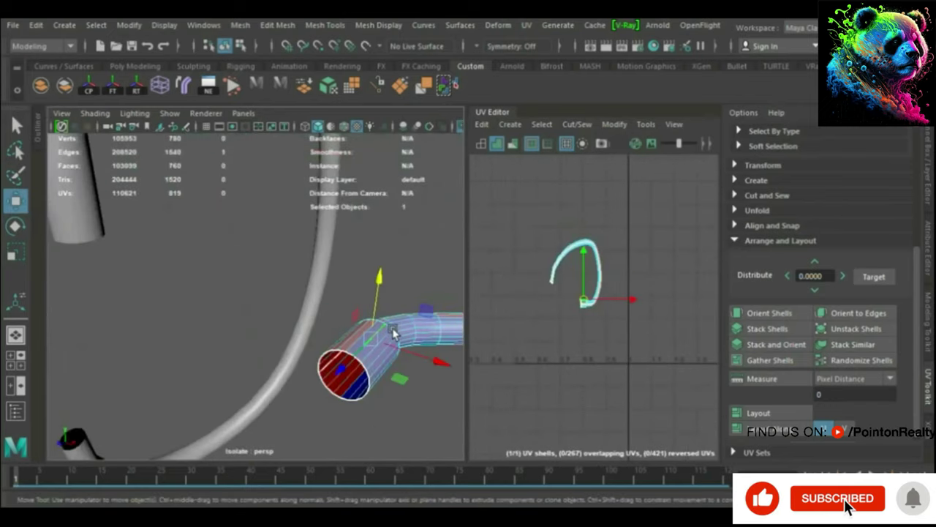
pyautogui.press('f')
pyautogui.doubleClick(325, 342)
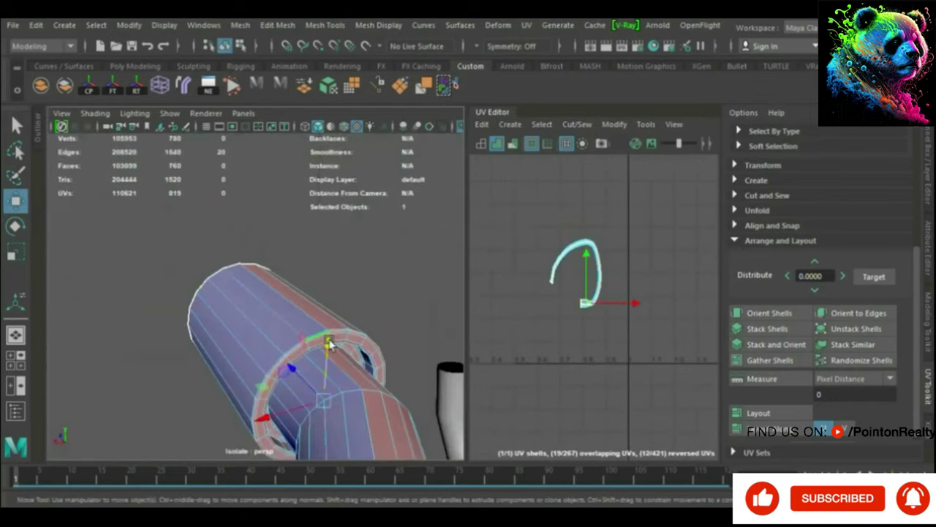
pyautogui.keyDown('alt'); pyautogui.moveTo(324, 344); pyautogui.dragTo(227, 300); pyautogui.keyUp('alt')
pyautogui.scroll(3, 227, 300)
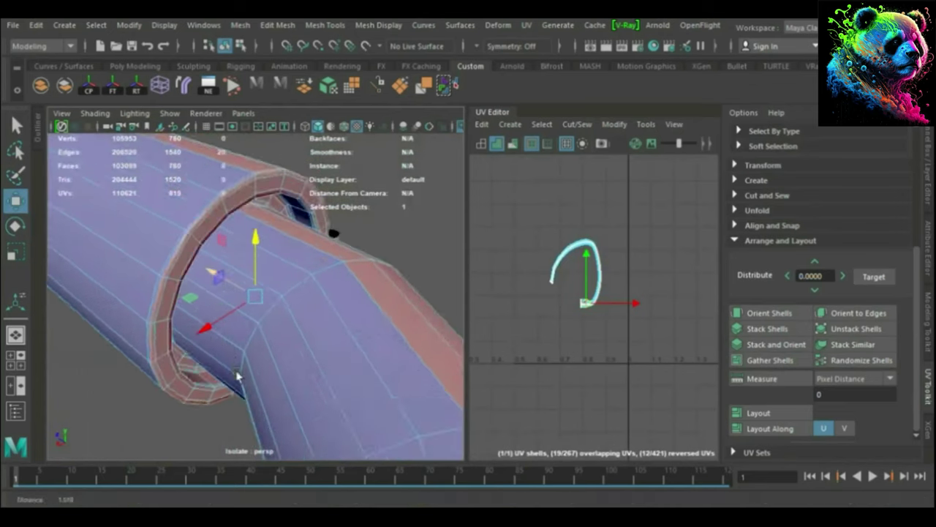
pyautogui.scroll(2, 192, 249)
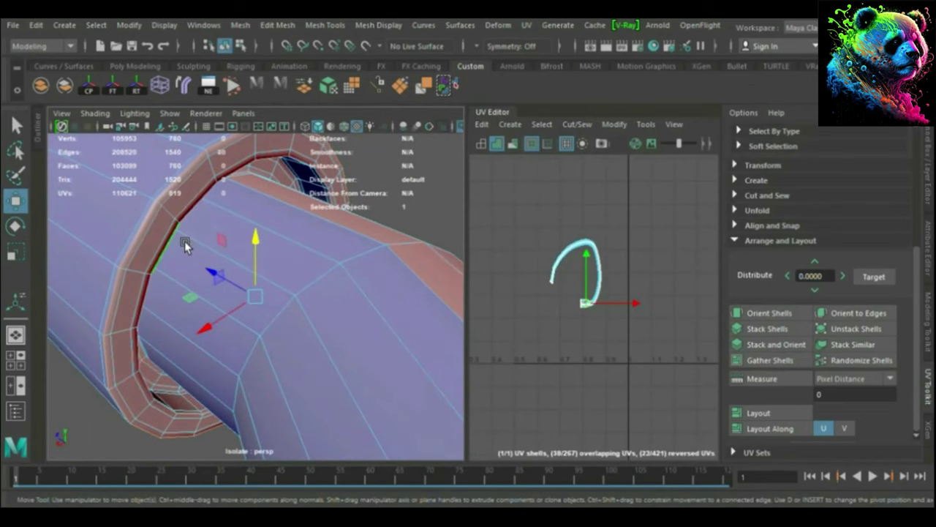
pyautogui.keyDown('alt'); pyautogui.moveTo(187, 246); pyautogui.dragTo(379, 208); pyautogui.keyUp('alt')
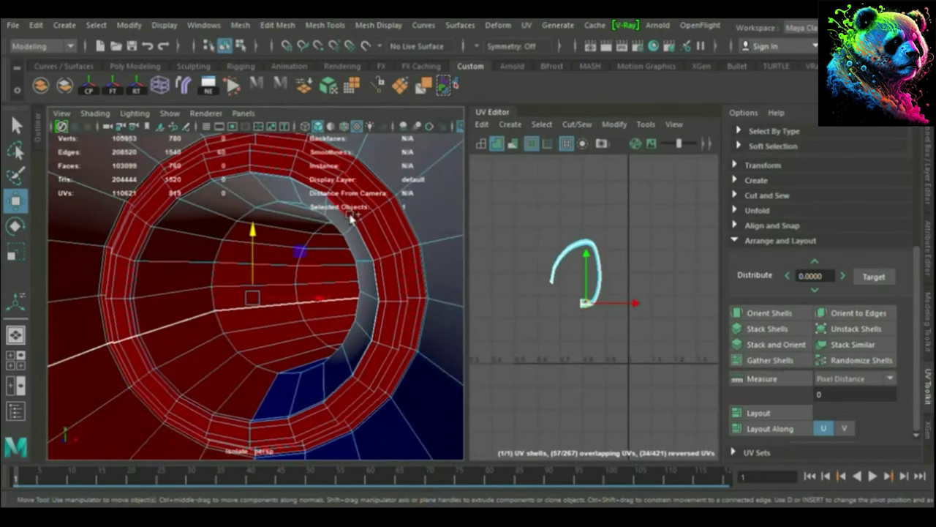
pyautogui.keyDown('alt'); pyautogui.moveTo(271, 297); pyautogui.dragTo(366, 286); pyautogui.keyUp('alt')
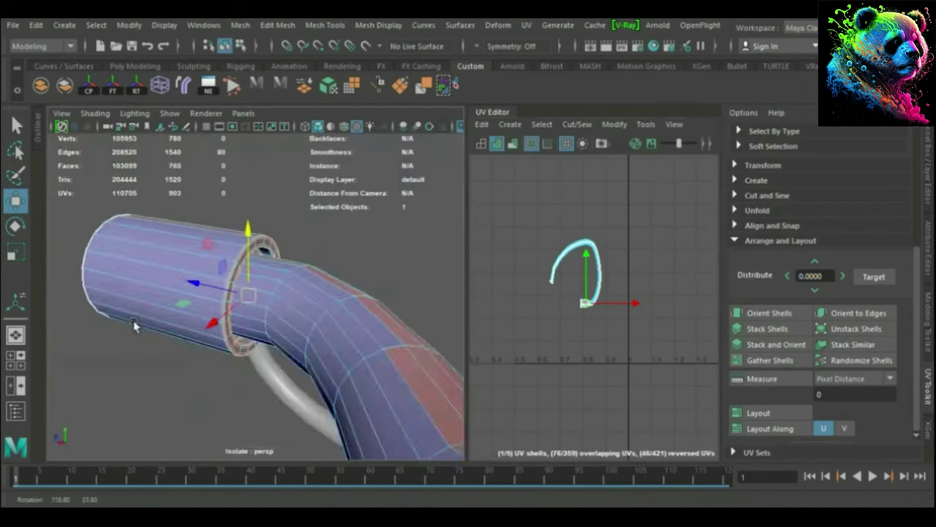
# Unfold the hose shell into a straight strip and Orient Shells for the hose and rings.
pyautogui.doubleClick(595, 253)
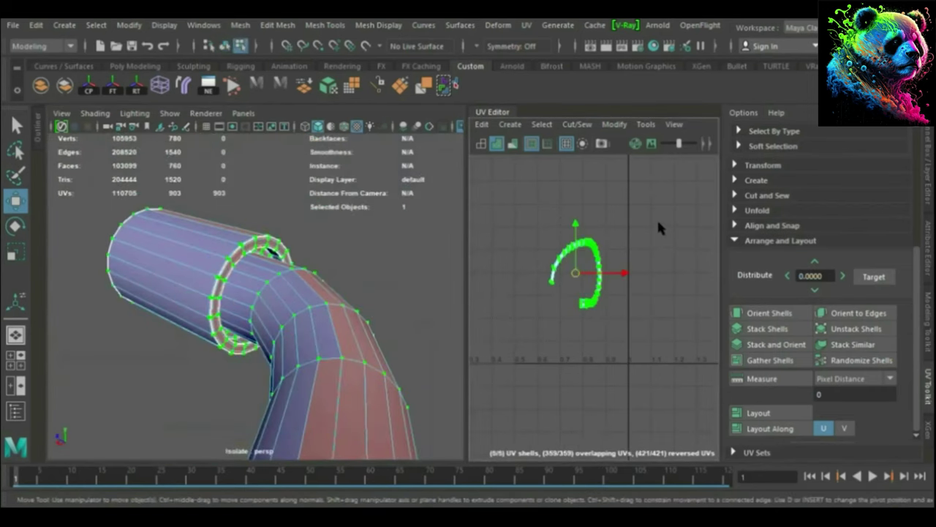
pyautogui.keyDown('shift'); pyautogui.moveTo(658, 228); pyautogui.dragTo(630, 244, button='right'); pyautogui.keyUp('shift')
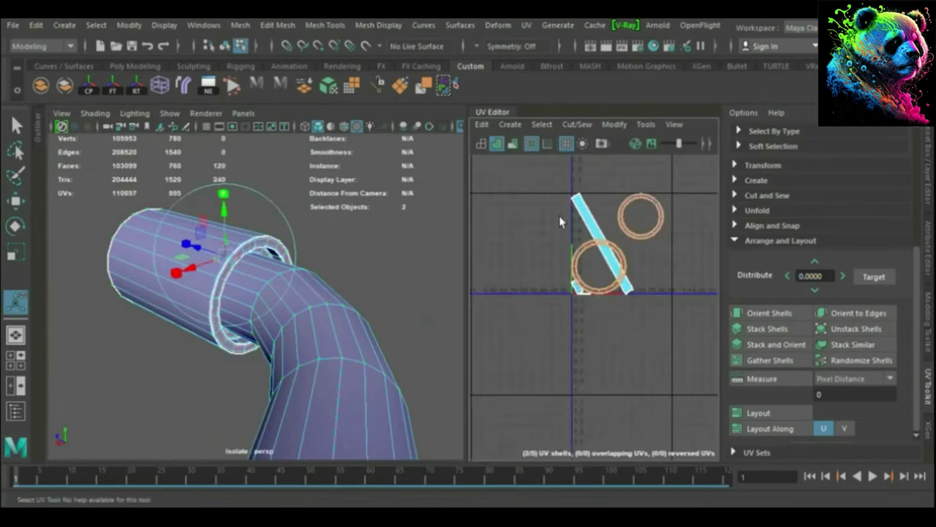
pyautogui.moveTo(520, 159); pyautogui.dragTo(705, 393)
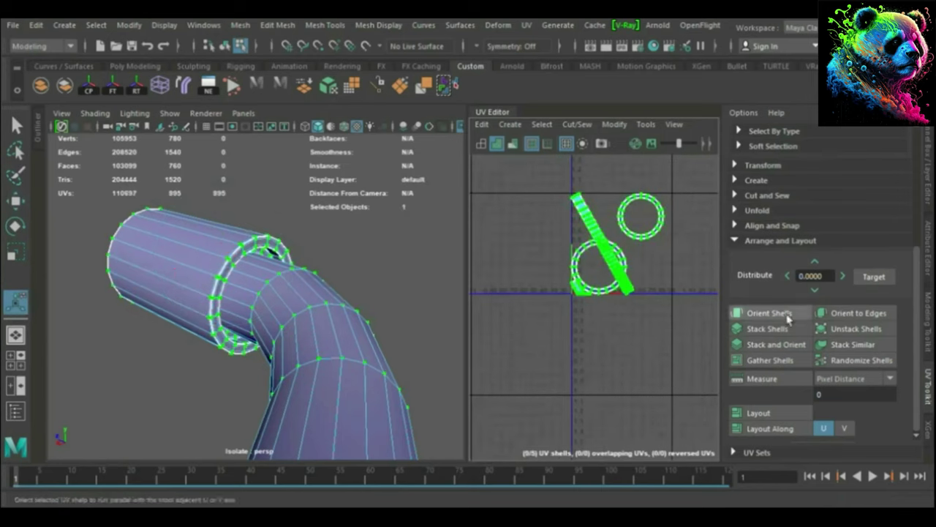
pyautogui.click(786, 316)
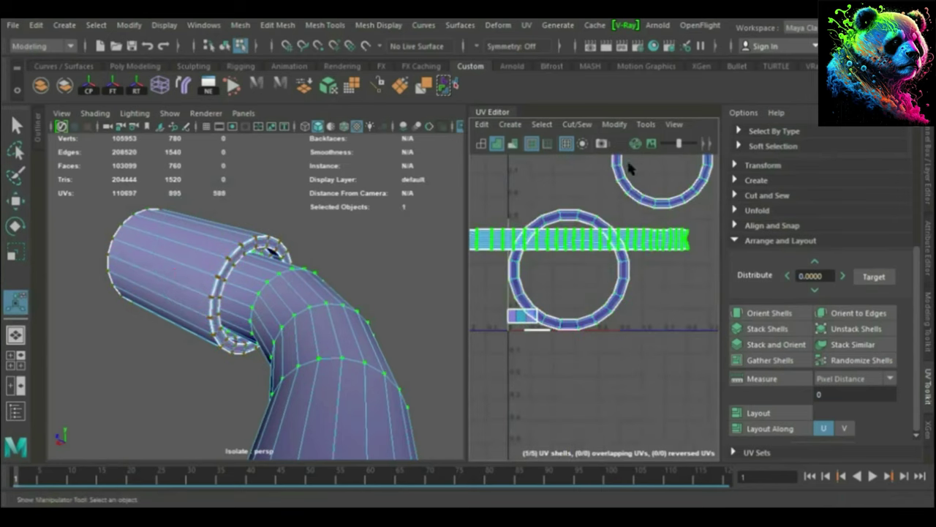
pyautogui.scroll(5, 698, 231)
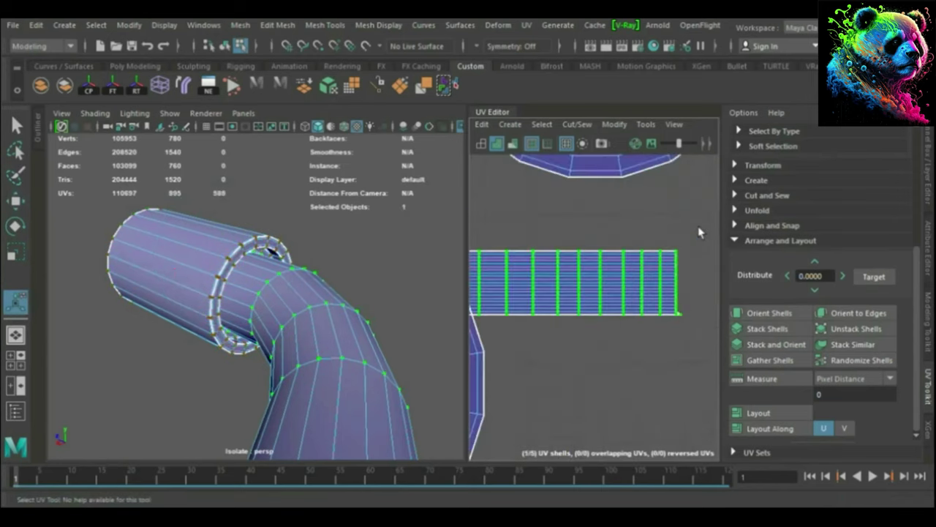
pyautogui.scroll(-5, 627, 265)
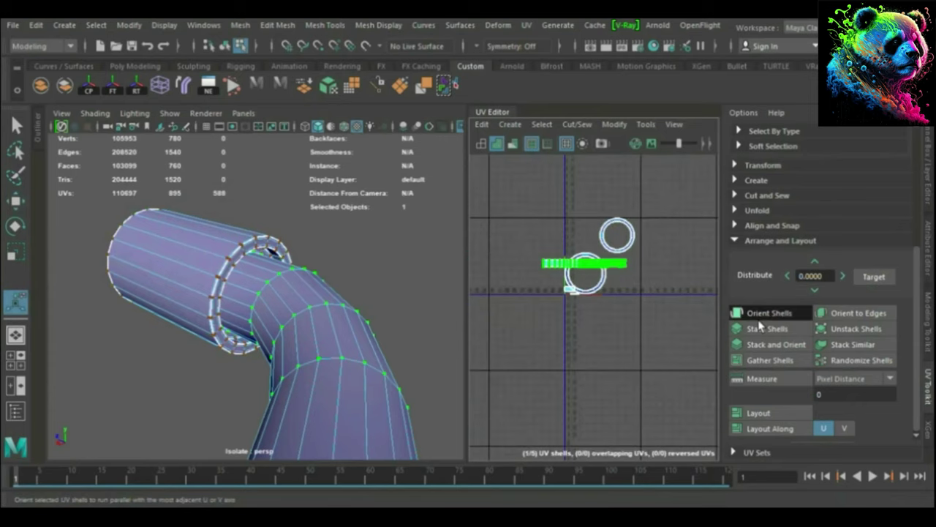
pyautogui.scroll(2, 571, 282)
pyautogui.scroll(2, 655, 390)
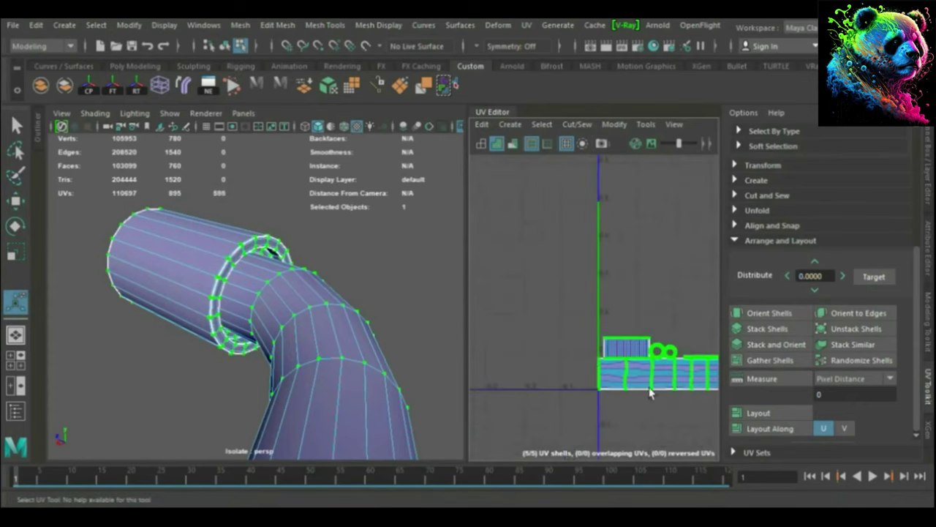
pyautogui.scroll(2, 655, 390)
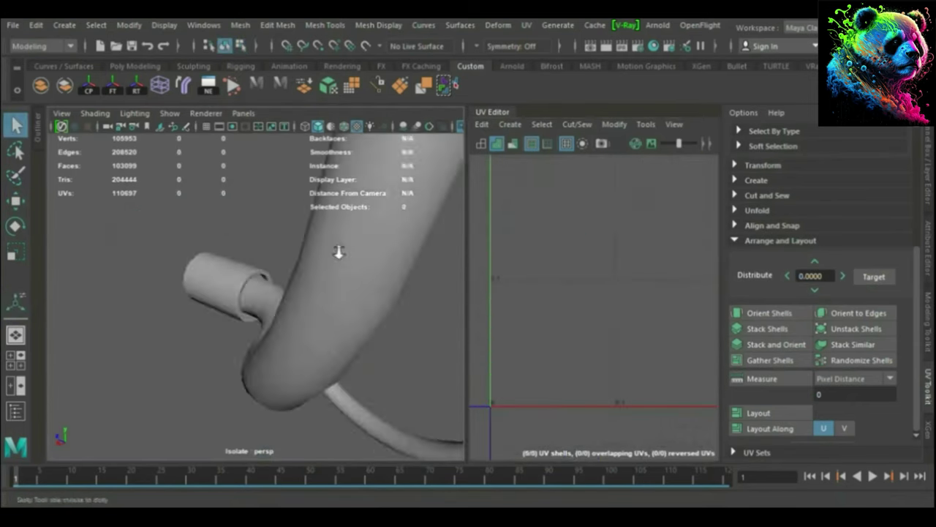
pyautogui.scroll(-5, 339, 251)
# Check the D-shaped handle's UVs, then clear the selection.
pyautogui.click(344, 253)
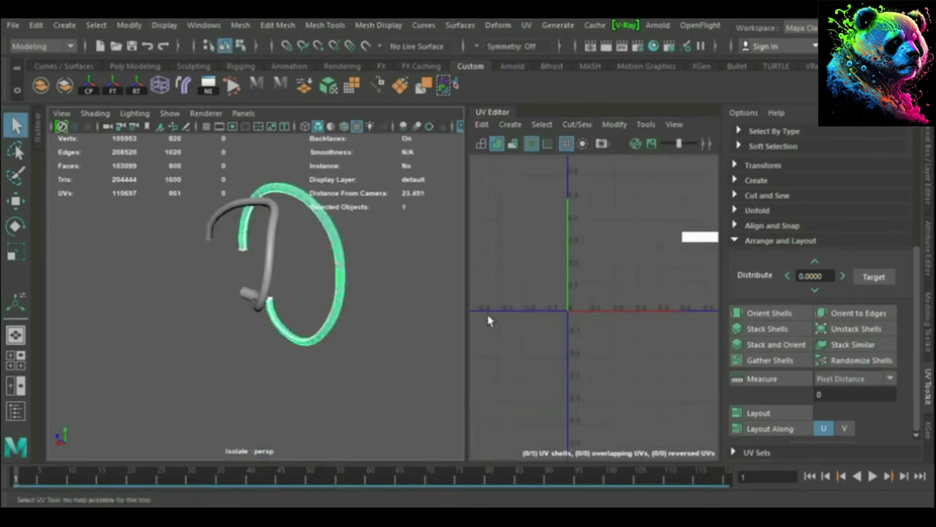
pyautogui.scroll(-3, 346, 322)
pyautogui.click(41, 87)
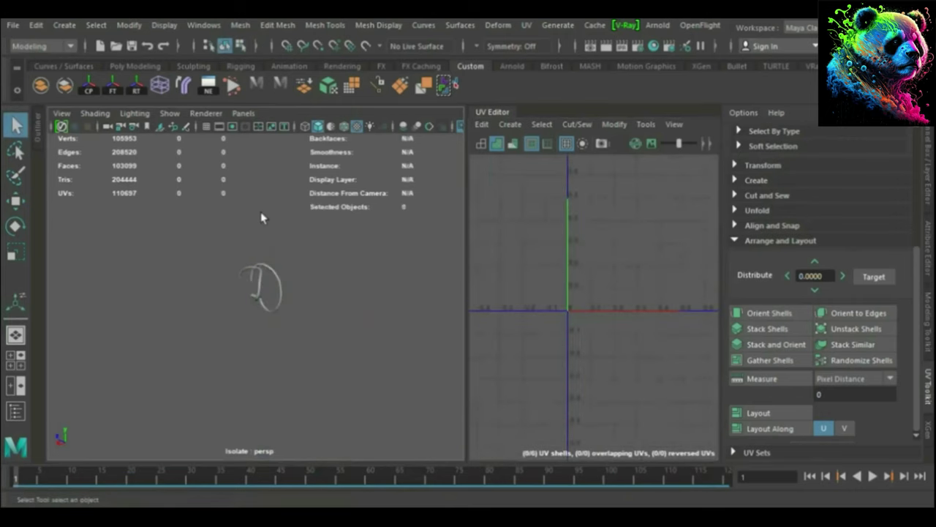
pyautogui.scroll(3, 261, 211)
pyautogui.scroll(3, 261, 211)
pyautogui.scroll(2, 261, 251)
pyautogui.scroll(2, 262, 251)
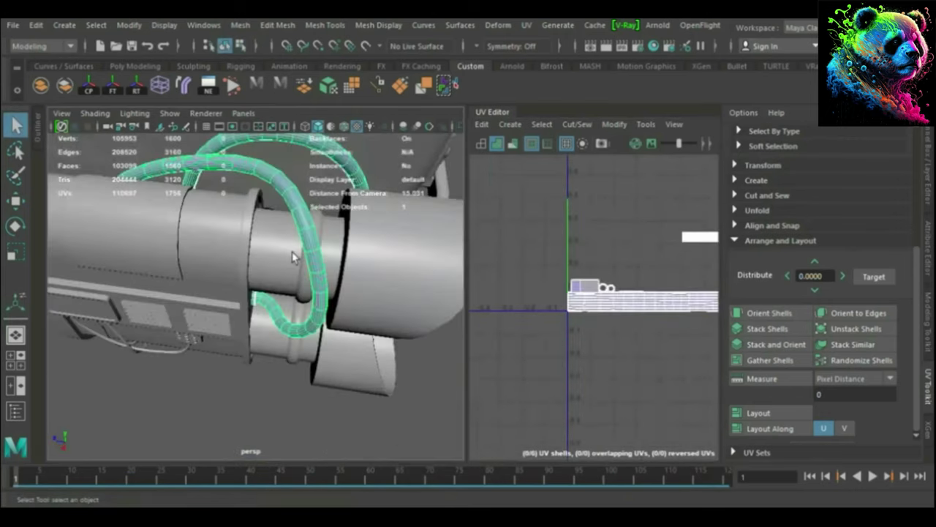
# Select the handle, pedal and cable together to inspect their UV shells.
pyautogui.click(297, 257)
pyautogui.moveTo(297, 257)
pyautogui.keyDown('alt'); pyautogui.mouseDown()
pyautogui.moveTo(320, 288)
pyautogui.moveTo(276, 320)
pyautogui.moveTo(308, 241)
pyautogui.moveTo(279, 298)
pyautogui.moveTo(248, 219)
pyautogui.mouseUp(); pyautogui.keyUp('alt')
pyautogui.keyDown('shift'); pyautogui.click(307, 241); pyautogui.keyUp('shift')
pyautogui.click(531, 275)
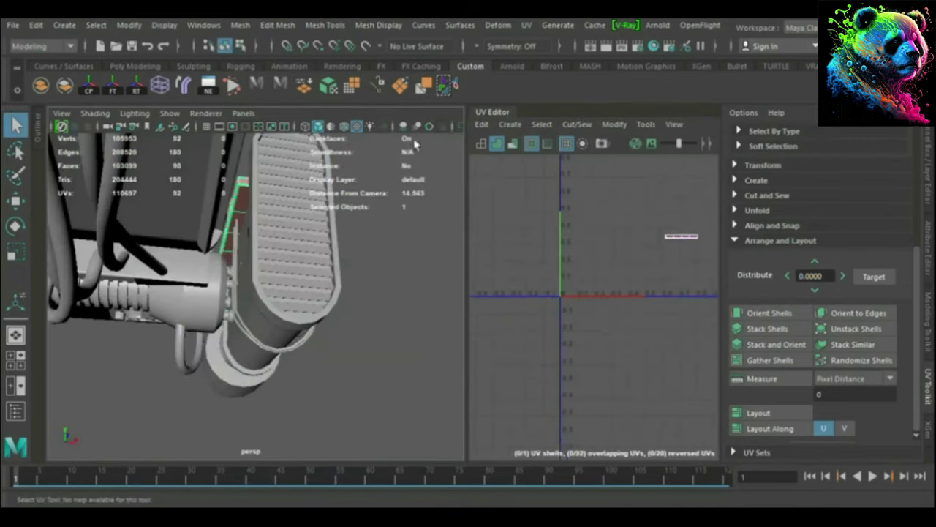
pyautogui.press('q')
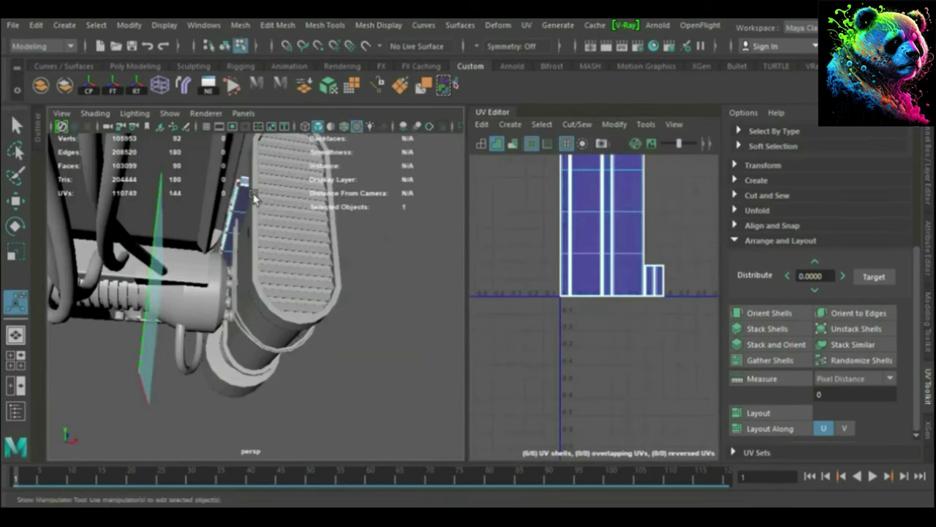
pyautogui.keyDown('shift'); pyautogui.click(270, 249); pyautogui.keyUp('shift')
pyautogui.moveTo(271, 249)
pyautogui.keyDown('alt'); pyautogui.mouseDown()
pyautogui.moveTo(256, 276)
pyautogui.moveTo(227, 249)
pyautogui.moveTo(284, 280)
pyautogui.moveTo(401, 312)
pyautogui.mouseUp(); pyautogui.keyUp('alt')
pyautogui.keyDown('shift'); pyautogui.click(226, 249); pyautogui.keyUp('shift')
# Select the fan housing and unfold its UVs into a single shell.
pyautogui.click(272, 261)
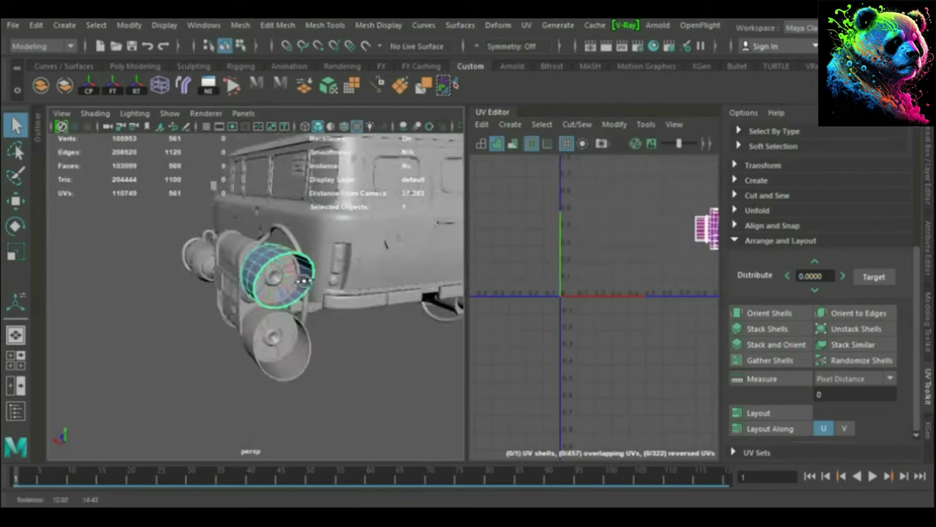
pyautogui.scroll(3, 296, 278)
pyautogui.press('f')
pyautogui.scroll(-2, 588, 335)
pyautogui.moveTo(314, 249)
pyautogui.keyDown('alt'); pyautogui.mouseDown()
pyautogui.moveTo(303, 314)
pyautogui.moveTo(354, 267)
pyautogui.mouseUp(); pyautogui.keyUp('alt')
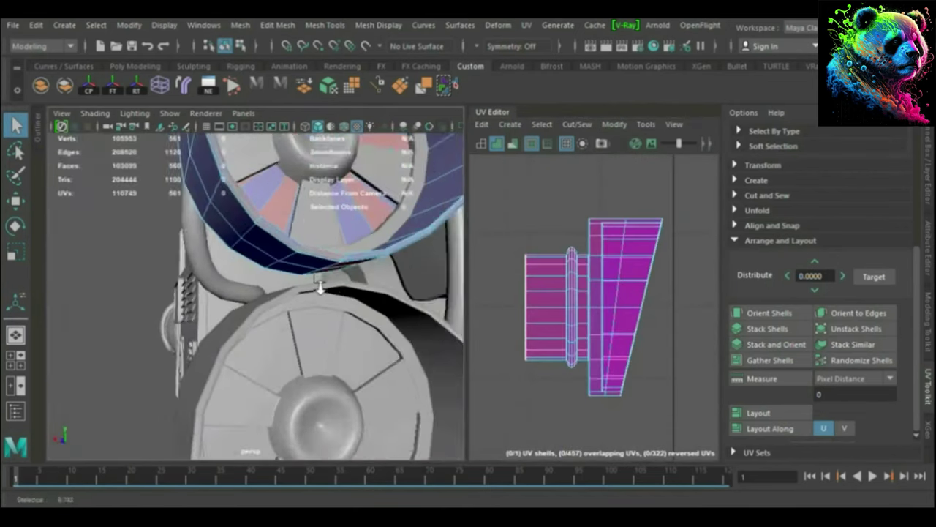
pyautogui.scroll(-2, 588, 293)
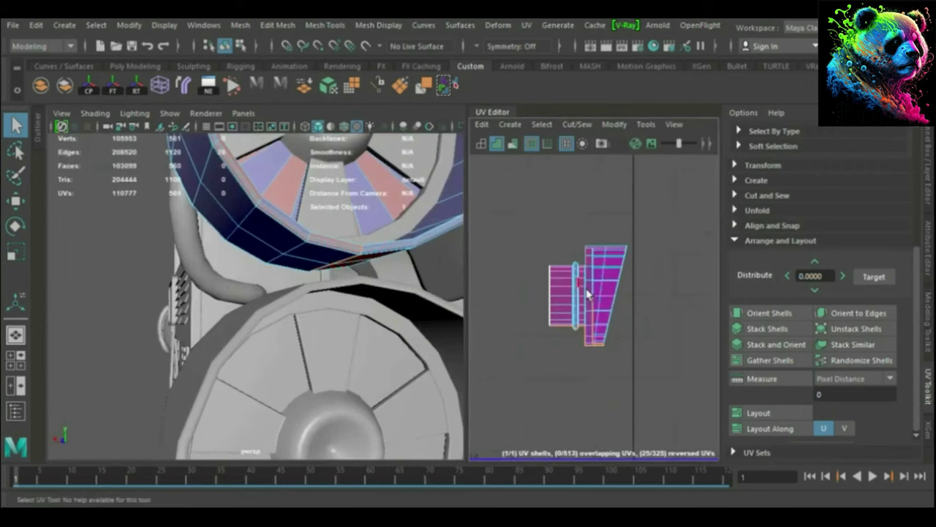
pyautogui.keyDown('shift'); pyautogui.moveTo(510, 215); pyautogui.dragTo(607, 284, button='right'); pyautogui.keyUp('shift')
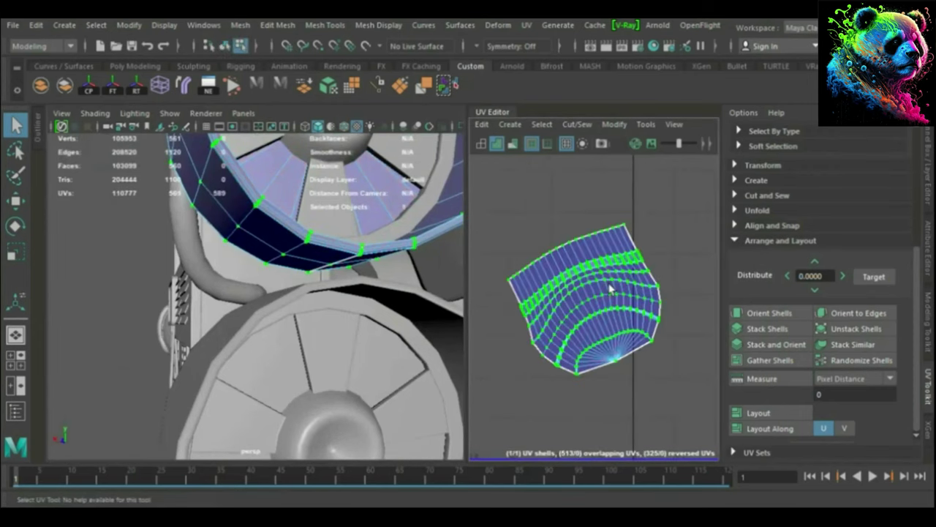
pyautogui.scroll(2, 607, 310)
pyautogui.scroll(2, 556, 310)
# Switch to edge mode and isolate the fan mesh in the viewport.
pyautogui.keyDown('alt'); pyautogui.moveTo(276, 213); pyautogui.dragTo(303, 137); pyautogui.keyUp('alt')
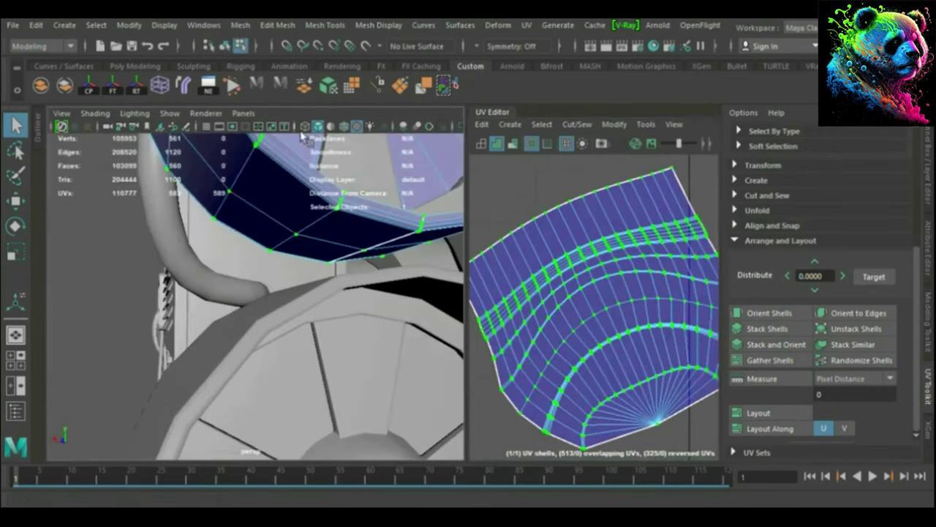
pyautogui.moveTo(289, 174); pyautogui.dragTo(304, 167, button='right')
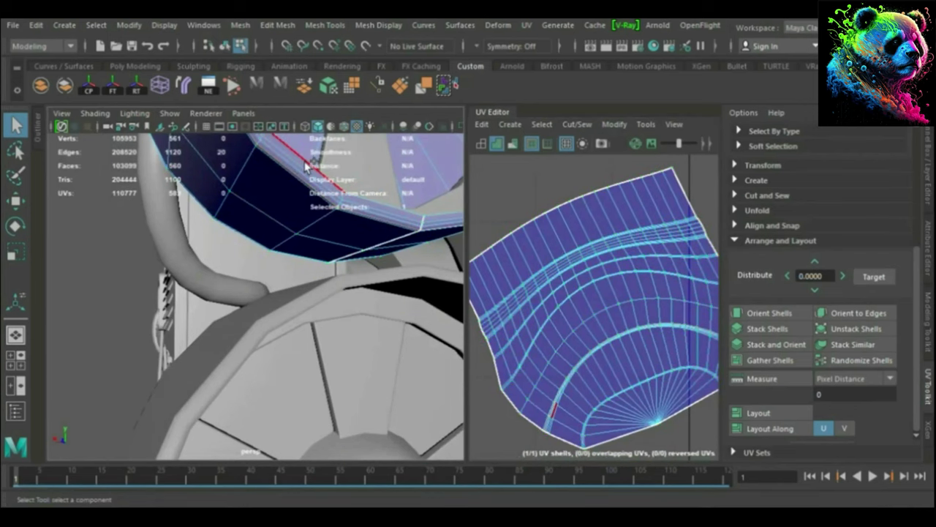
pyautogui.moveTo(305, 167)
pyautogui.keyDown('alt'); pyautogui.mouseDown()
pyautogui.moveTo(278, 180)
pyautogui.moveTo(277, 205)
pyautogui.mouseUp(); pyautogui.keyUp('alt')
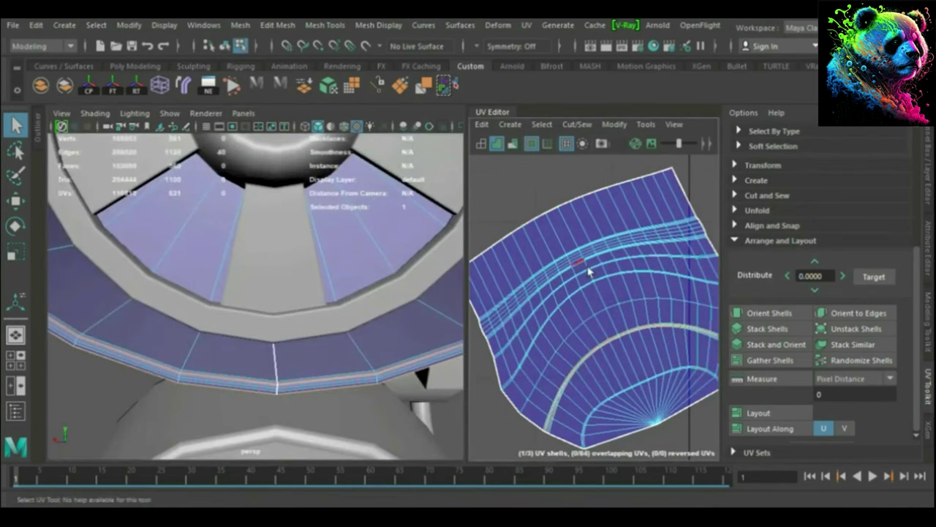
pyautogui.scroll(-5, 591, 267)
pyautogui.keyDown('alt'); pyautogui.moveTo(398, 309); pyautogui.dragTo(260, 373); pyautogui.keyUp('alt')
pyautogui.hotkey('ctrl', '1')
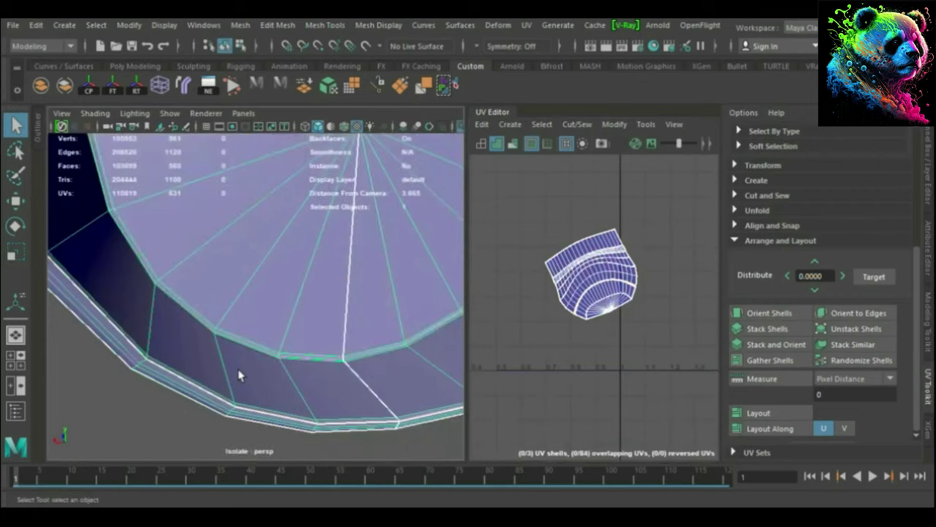
pyautogui.scroll(3, 234, 309)
pyautogui.scroll(2, 234, 258)
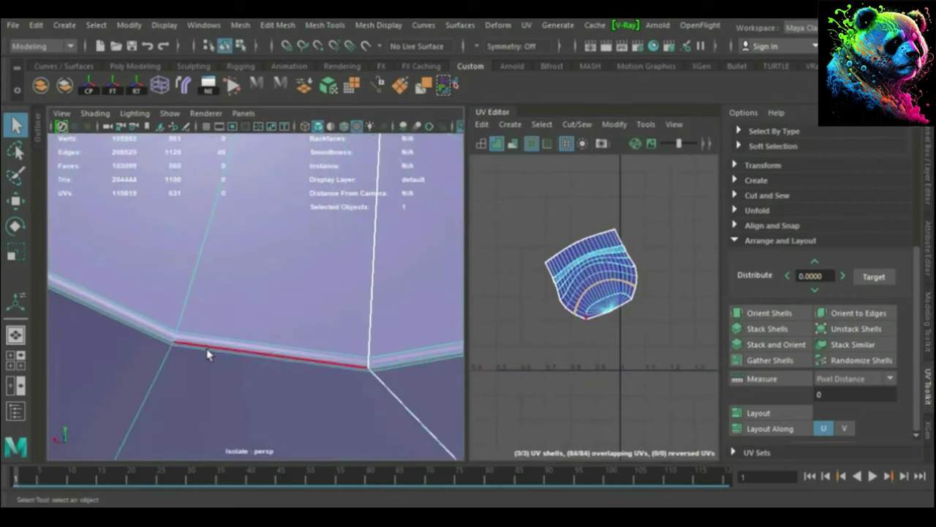
pyautogui.press('f')
pyautogui.keyDown('alt'); pyautogui.moveTo(287, 442); pyautogui.dragTo(412, 302); pyautogui.keyUp('alt')
pyautogui.scroll(3, 309, 231)
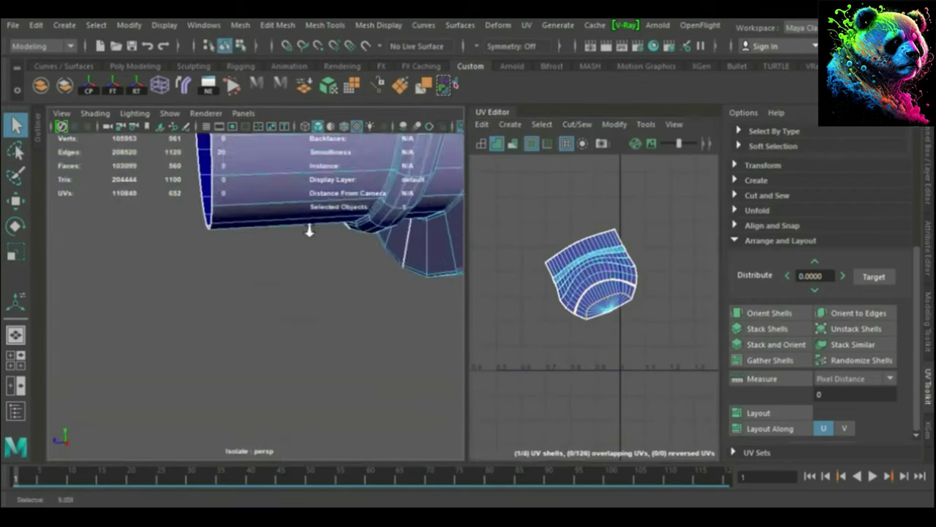
pyautogui.keyDown('alt'); pyautogui.moveTo(309, 231); pyautogui.dragTo(467, 225); pyautogui.keyUp('alt')
pyautogui.scroll(3, 330, 258)
pyautogui.scroll(2, 296, 240)
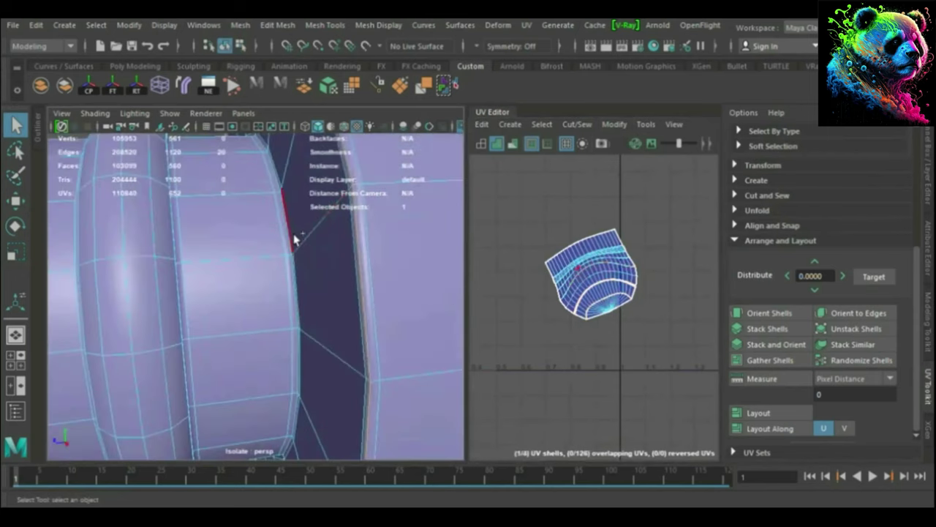
# Select two edge loops around the fan's rim as seams.
pyautogui.keyDown('shift'); pyautogui.doubleClick(243, 270); pyautogui.keyUp('shift')
pyautogui.keyDown('alt'); pyautogui.moveTo(244, 269); pyautogui.dragTo(120, 256); pyautogui.keyUp('alt')
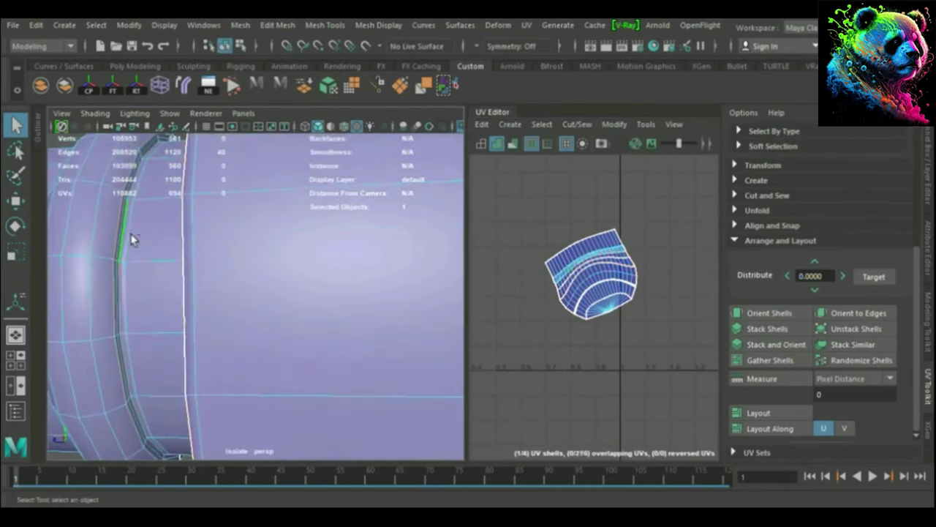
pyautogui.moveTo(154, 274)
pyautogui.keyDown('alt'); pyautogui.mouseDown()
pyautogui.moveTo(243, 276)
pyautogui.moveTo(365, 320)
pyautogui.mouseUp(); pyautogui.keyUp('alt')
pyautogui.keyDown('shift'); pyautogui.doubleClick(365, 320); pyautogui.keyUp('shift')
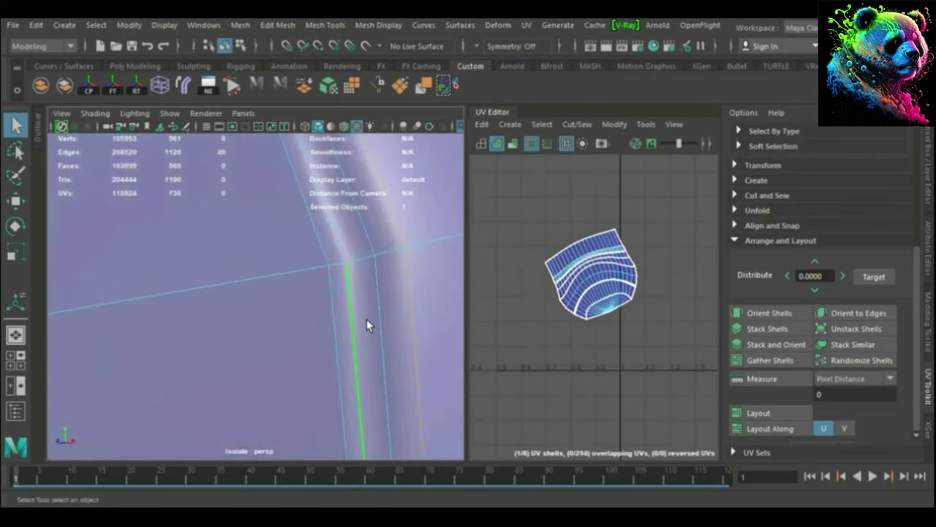
# Select all the fan's UV shells and unfold them again to remove overlaps.
pyautogui.press('f')
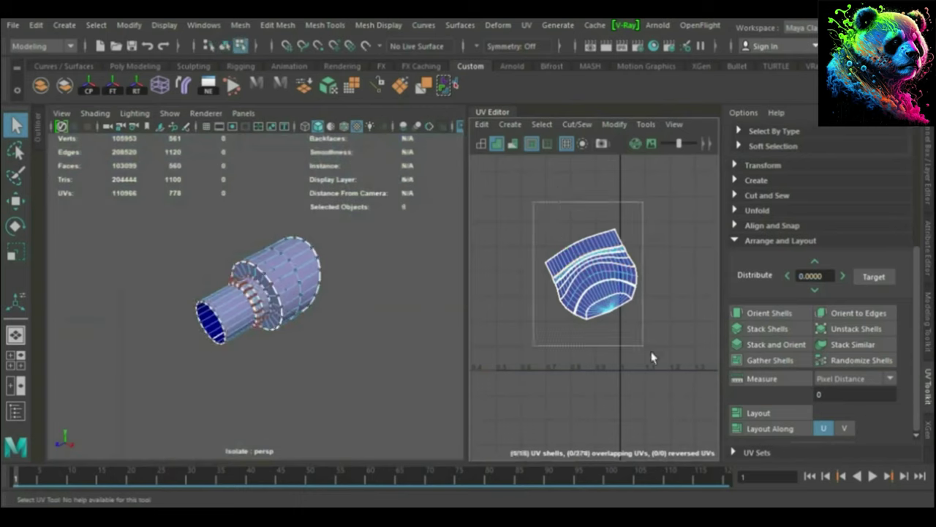
pyautogui.moveTo(653, 358); pyautogui.dragTo(654, 356)
pyautogui.keyDown('shift'); pyautogui.moveTo(609, 253); pyautogui.dragTo(612, 256, button='right'); pyautogui.keyUp('shift')
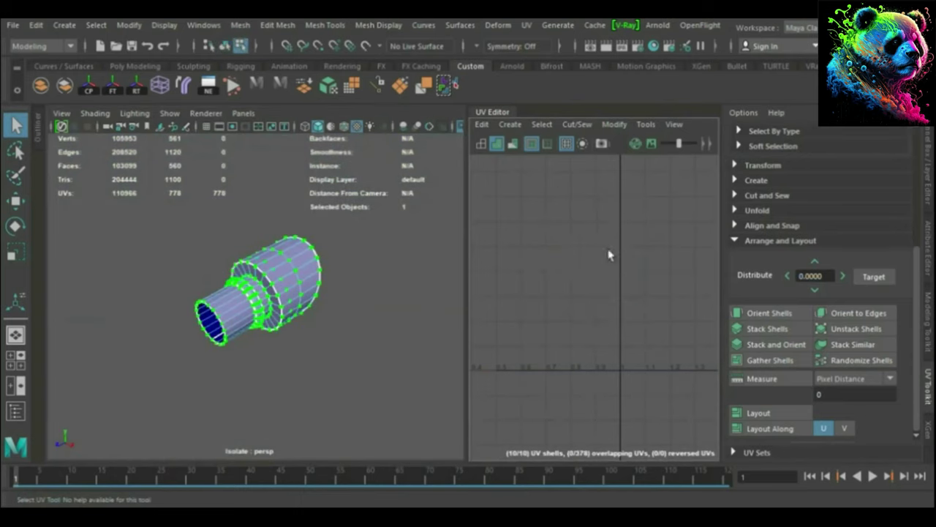
pyautogui.scroll(-3, 613, 257)
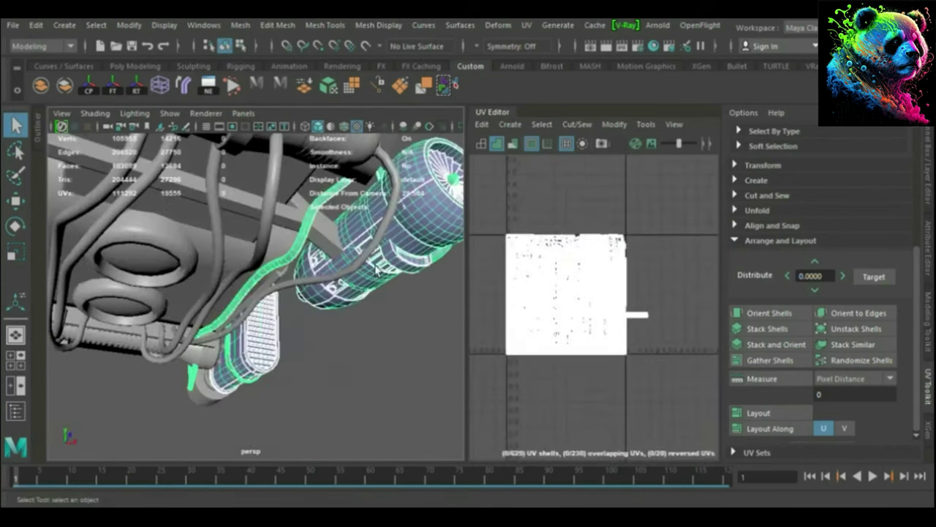
# Frame the curved hose in the viewport and its UV shell in the UV Editor.
pyautogui.keyDown('alt'); pyautogui.moveTo(379, 254); pyautogui.dragTo(618, 344); pyautogui.keyUp('alt')
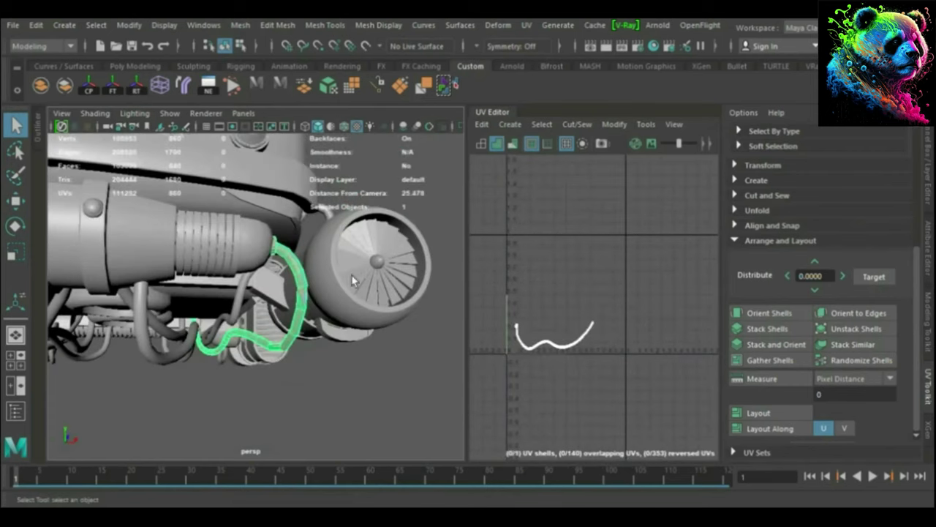
pyautogui.press('f')
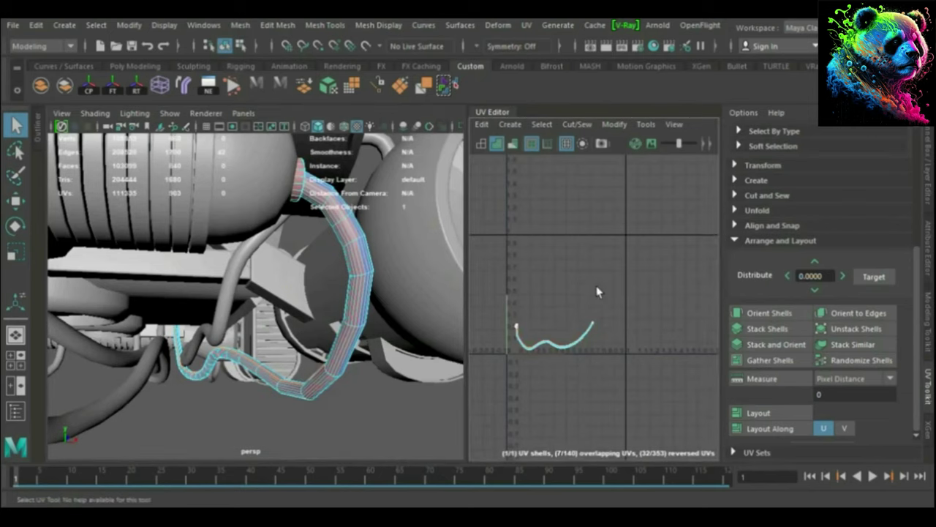
pyautogui.press('f')
pyautogui.scroll(-5, 544, 203)
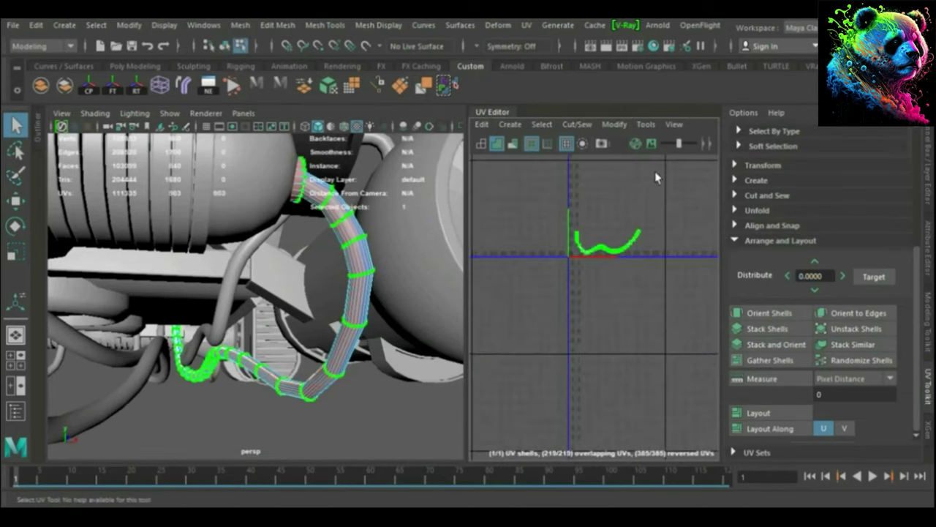
pyautogui.scroll(2, 559, 242)
pyautogui.scroll(2, 563, 263)
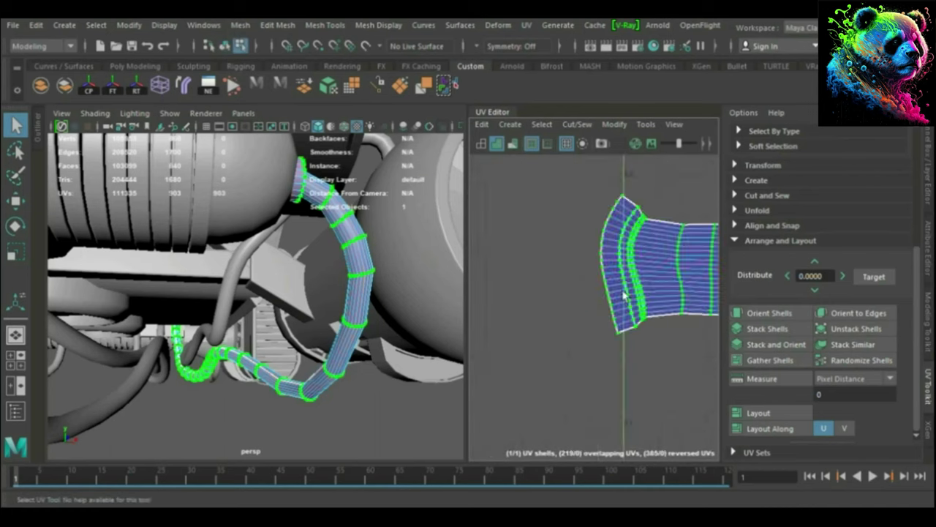
pyautogui.scroll(2, 567, 293)
pyautogui.scroll(2, 571, 318)
# Pick a seam edge on the hose's UV shell, then undo to switch to the next hose.
pyautogui.click(629, 311)
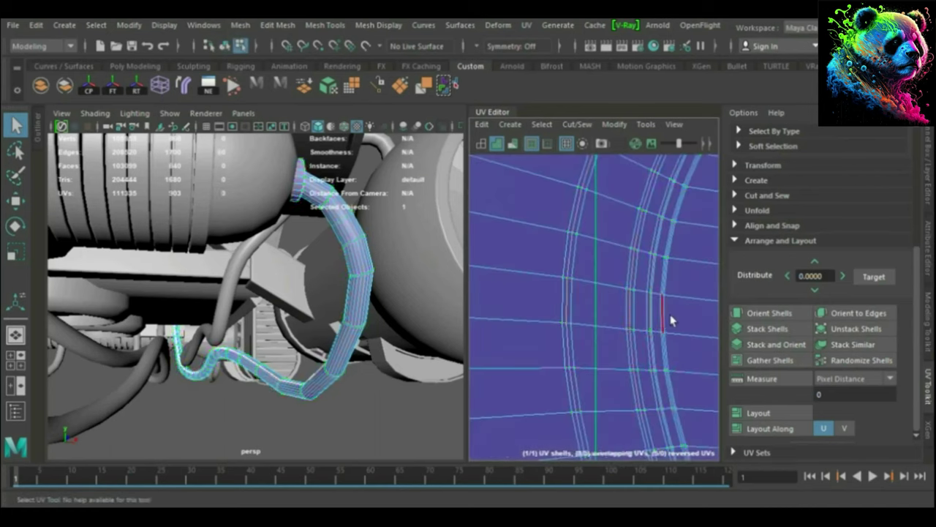
pyautogui.scroll(-5, 711, 236)
pyautogui.scroll(-3, 556, 236)
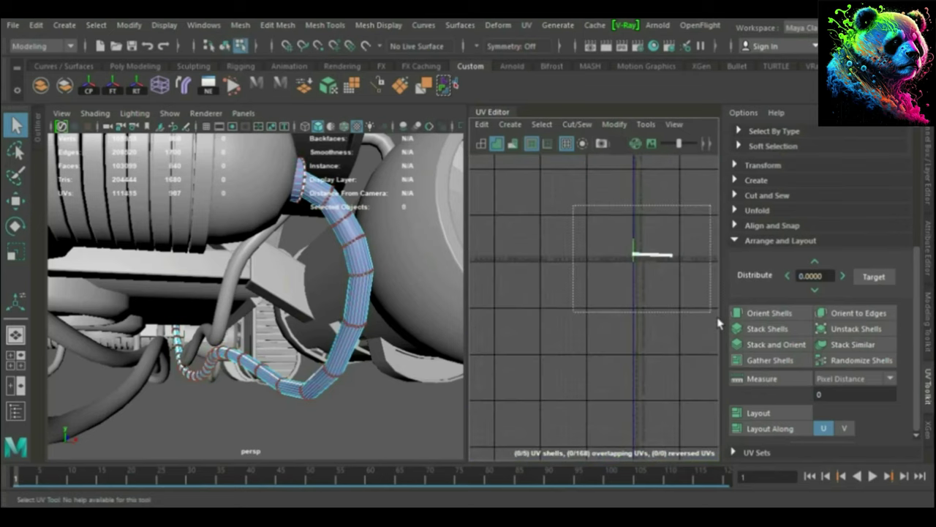
pyautogui.scroll(3, 571, 235)
pyautogui.scroll(3, 507, 315)
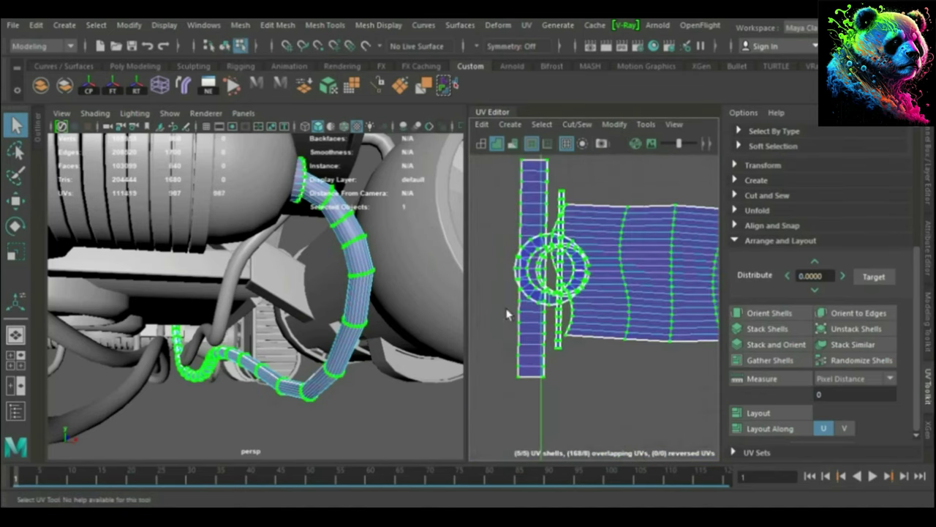
pyautogui.hotkey('ctrl', 'z')
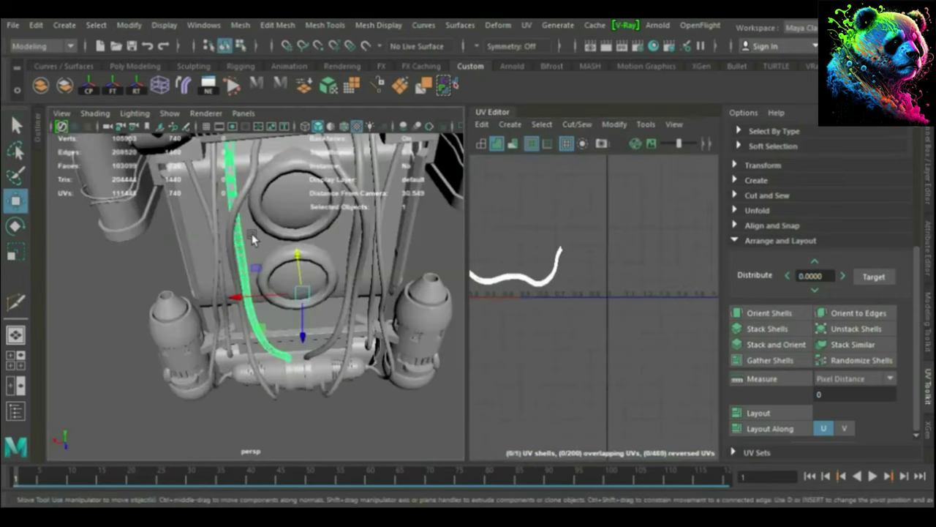
# Isolate the second hose, select an edge loop, Unfold, Orient Shells horizontally and Layout it.
pyautogui.hotkey('ctrl', '1')
pyautogui.press('F10')
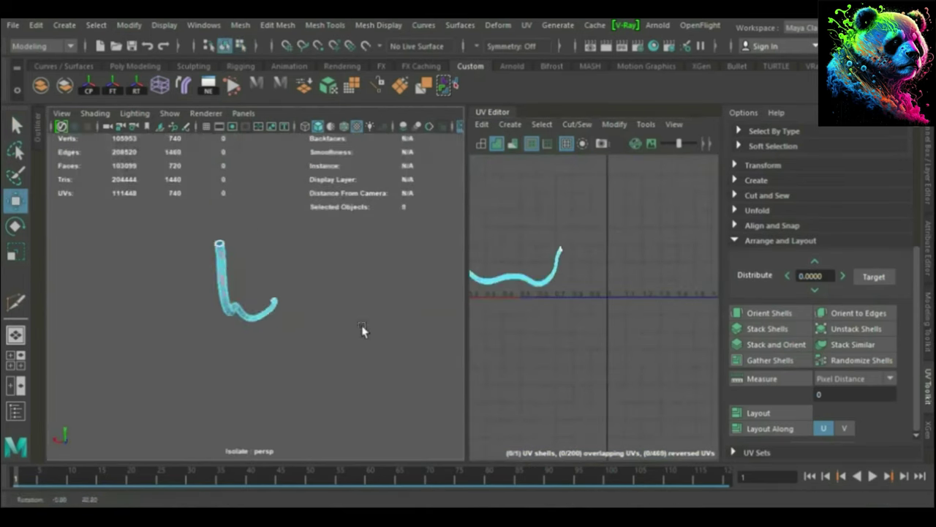
pyautogui.keyDown('alt'); pyautogui.moveTo(361, 329); pyautogui.dragTo(334, 386); pyautogui.keyUp('alt')
pyautogui.doubleClick(207, 348)
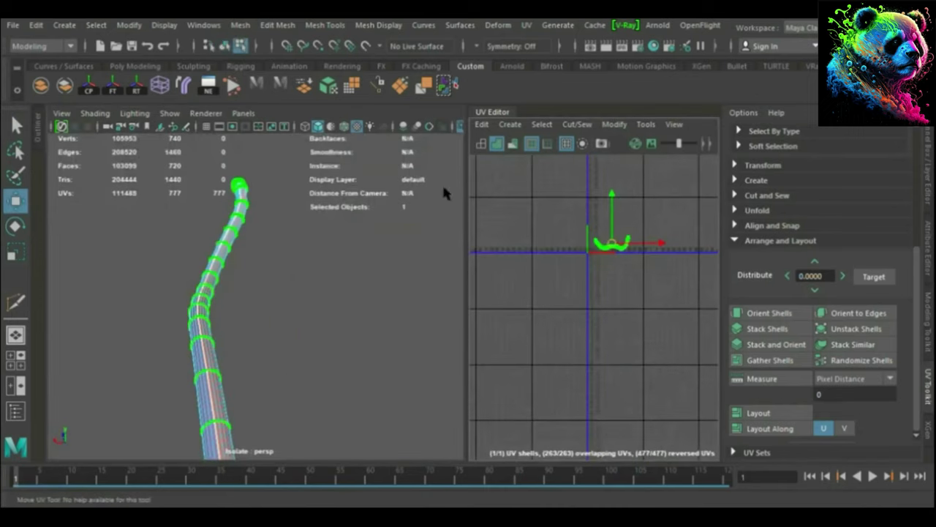
pyautogui.keyDown('shift'); pyautogui.moveTo(680, 205); pyautogui.dragTo(674, 218, button='right'); pyautogui.keyUp('shift')
pyautogui.click(779, 316)
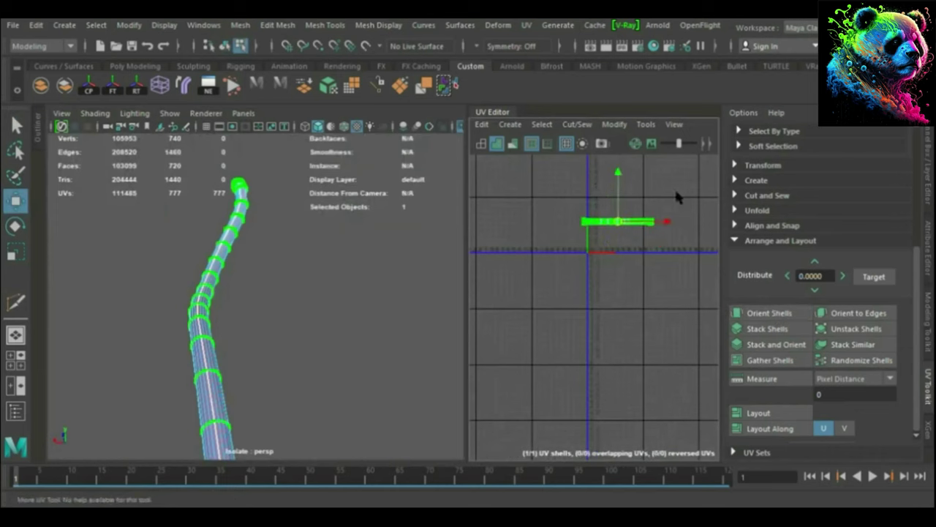
pyautogui.click(355, 255)
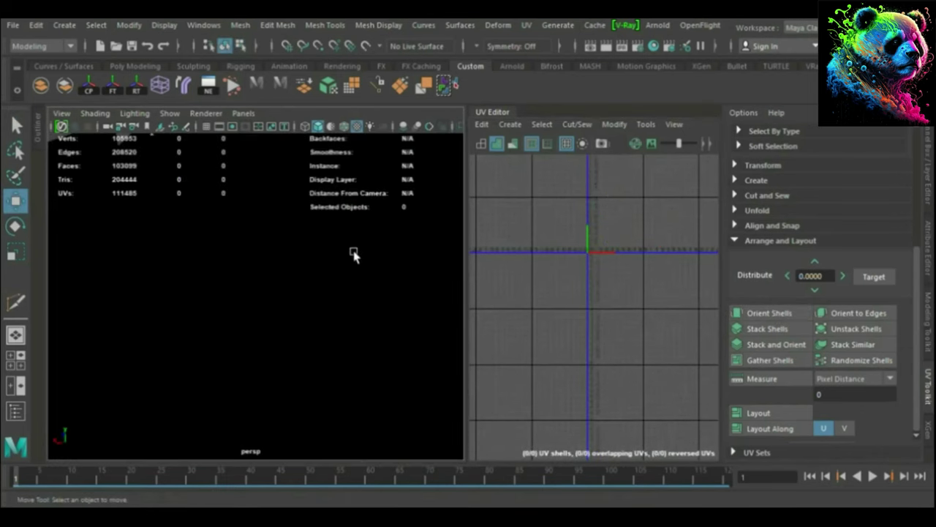
# Exit isolation and select the backpack hoses together with the jet.
pyautogui.hotkey('ctrl', '1')
pyautogui.click(243, 270)
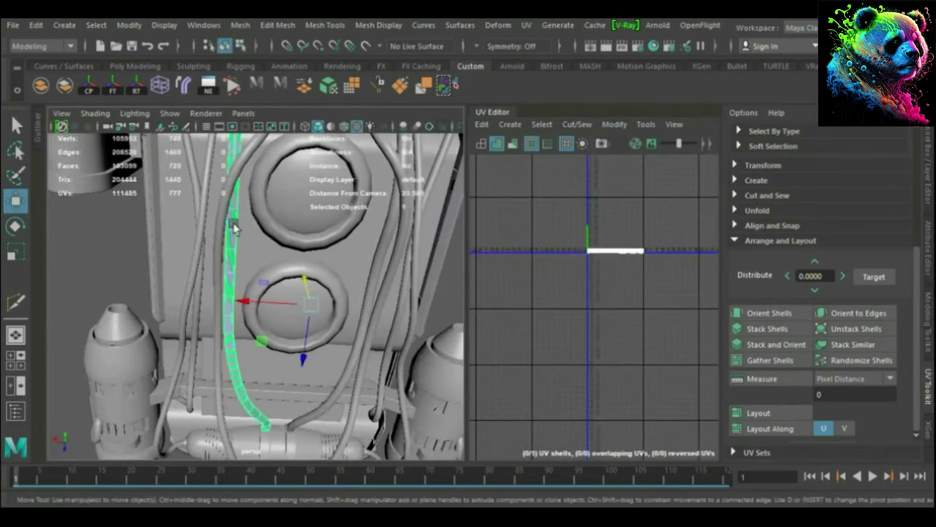
pyautogui.press('Up')
pyautogui.keyDown('alt'); pyautogui.moveTo(234, 228); pyautogui.dragTo(304, 313); pyautogui.keyUp('alt')
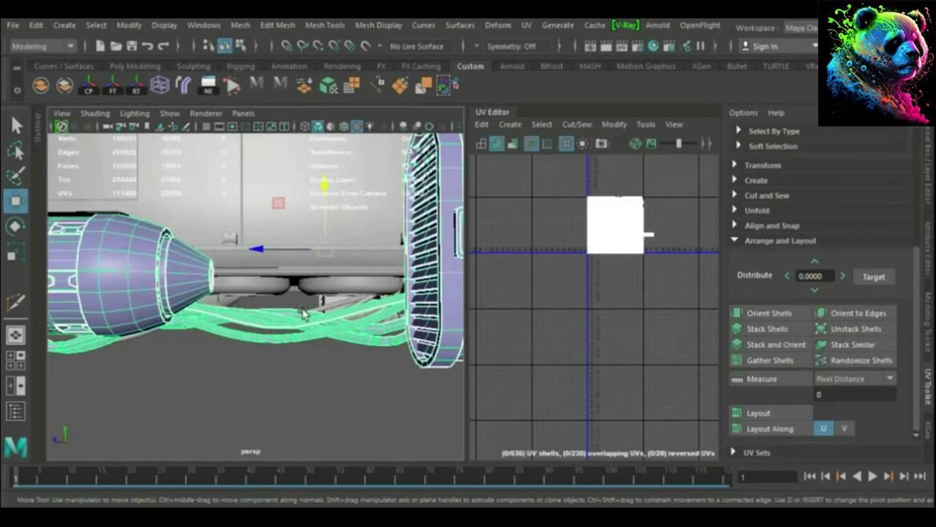
# Isolate the bar-shaped part and unwrap it into upright UV strips with the UV shelf tool.
pyautogui.click(309, 280)
pyautogui.keyDown('alt'); pyautogui.moveTo(309, 281); pyautogui.dragTo(166, 284); pyautogui.keyUp('alt')
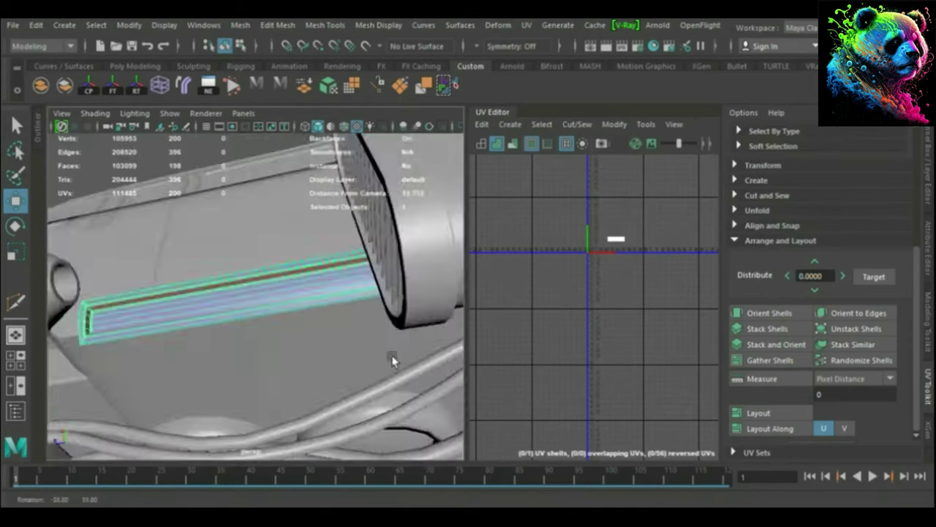
pyautogui.hotkey('ctrl', '1')
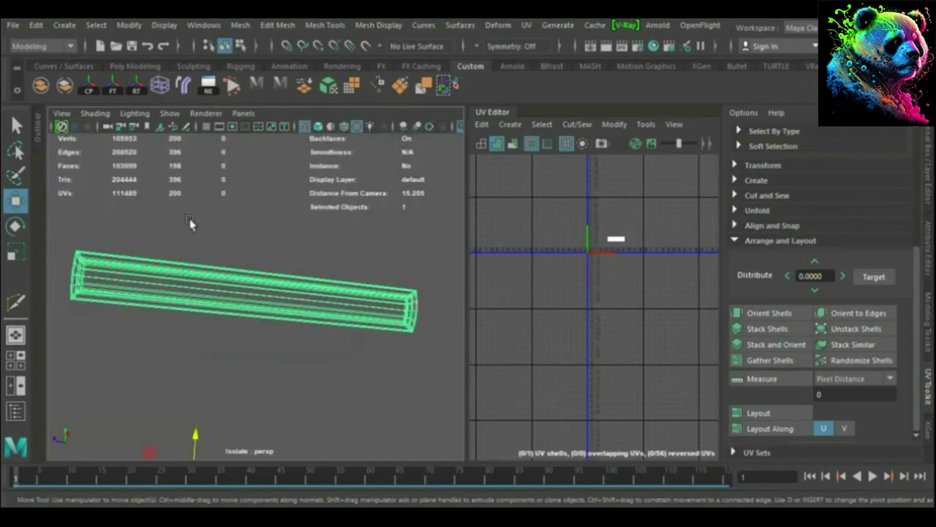
pyautogui.keyDown('alt'); pyautogui.moveTo(302, 251); pyautogui.dragTo(310, 134); pyautogui.keyUp('alt')
pyautogui.click(229, 226)
pyautogui.click(206, 278)
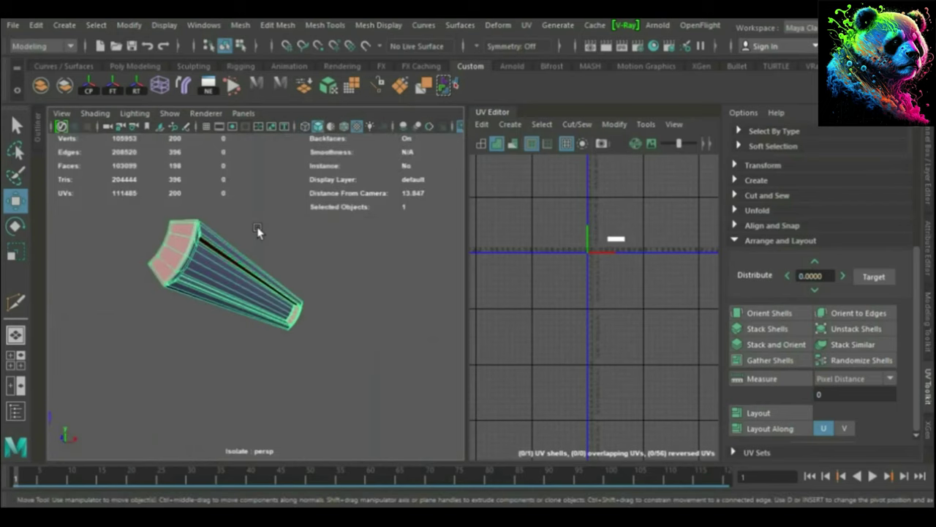
pyautogui.click(329, 86)
pyautogui.moveTo(564, 168); pyautogui.dragTo(690, 271)
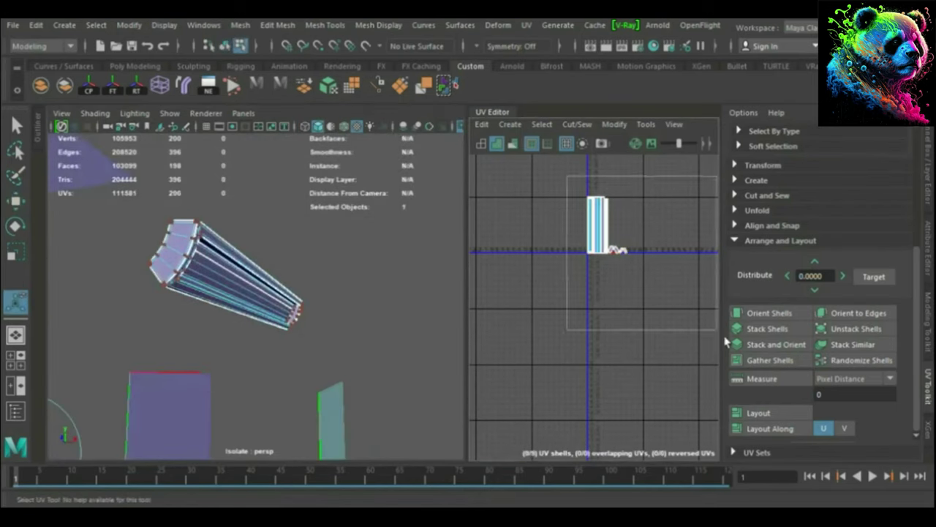
pyautogui.press('f')
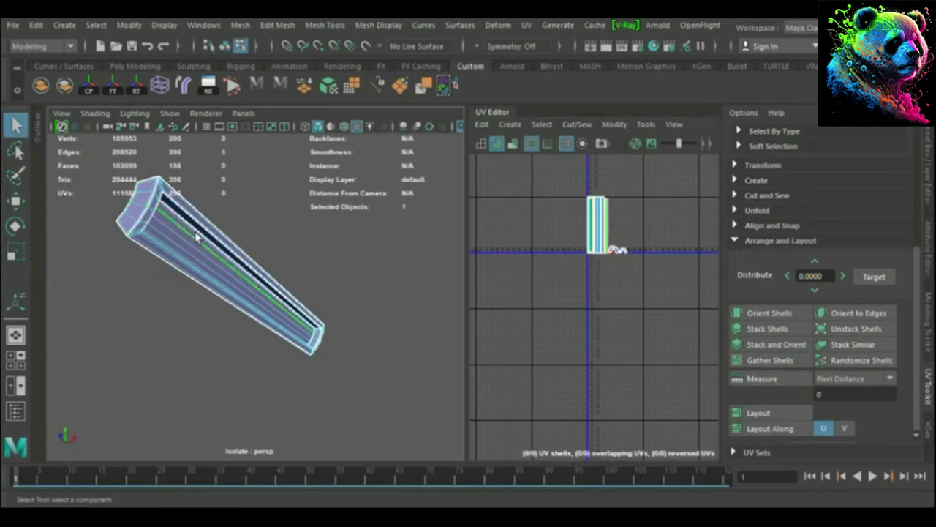
# Cut the bar's UVs along an edge loop running down its length.
pyautogui.scroll(5, 696, 218)
pyautogui.scroll(3, 670, 209)
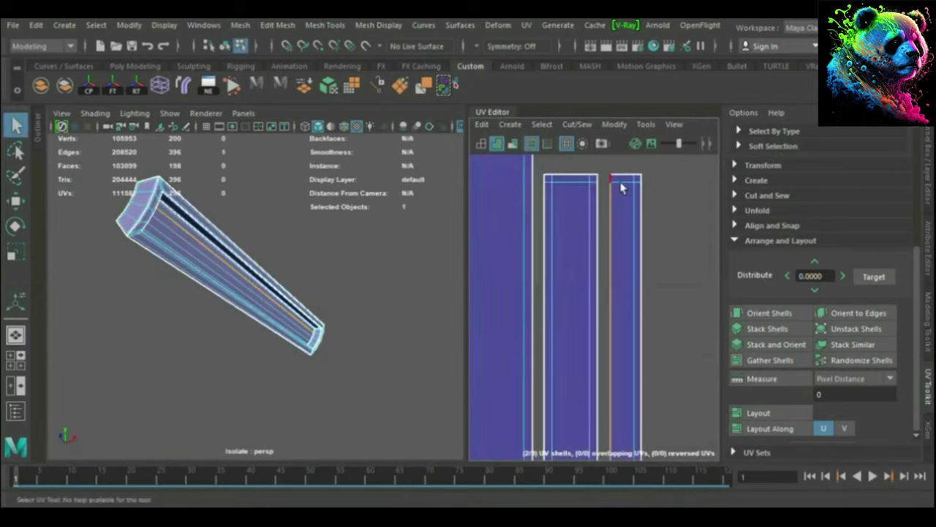
pyautogui.scroll(-5, 684, 351)
pyautogui.scroll(4, 683, 362)
pyautogui.scroll(2, 685, 344)
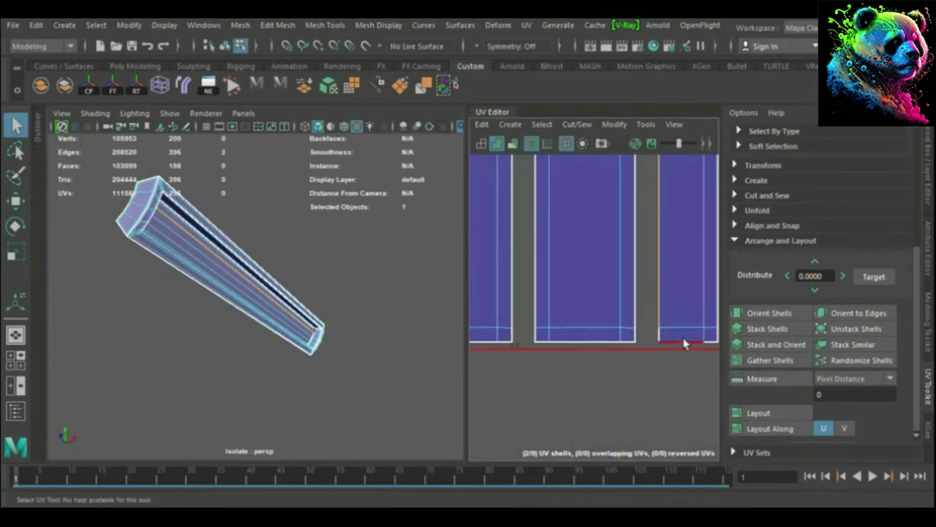
pyautogui.scroll(-2, 638, 402)
pyautogui.keyDown('alt'); pyautogui.moveTo(308, 278); pyautogui.dragTo(209, 251); pyautogui.keyUp('alt')
pyautogui.scroll(3, 199, 329)
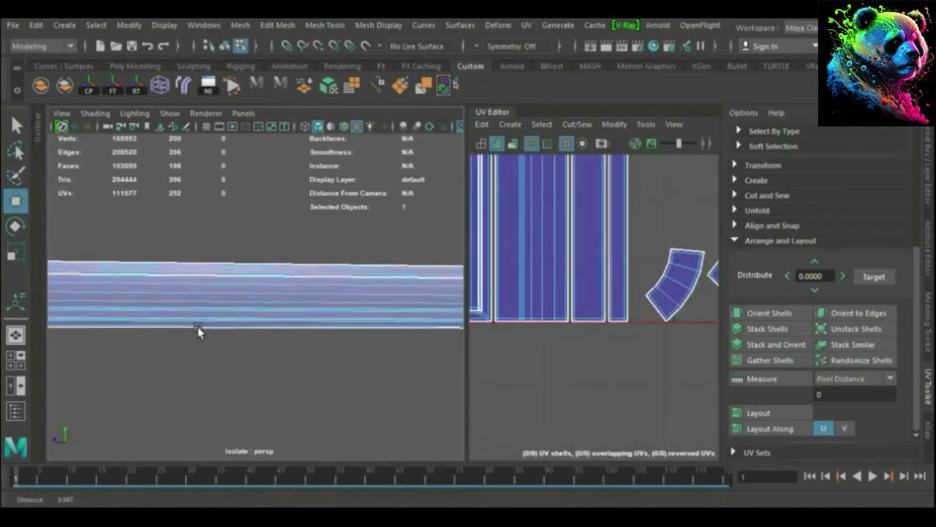
pyautogui.scroll(1, 278, 343)
pyautogui.scroll(2, 278, 344)
pyautogui.scroll(2, 284, 346)
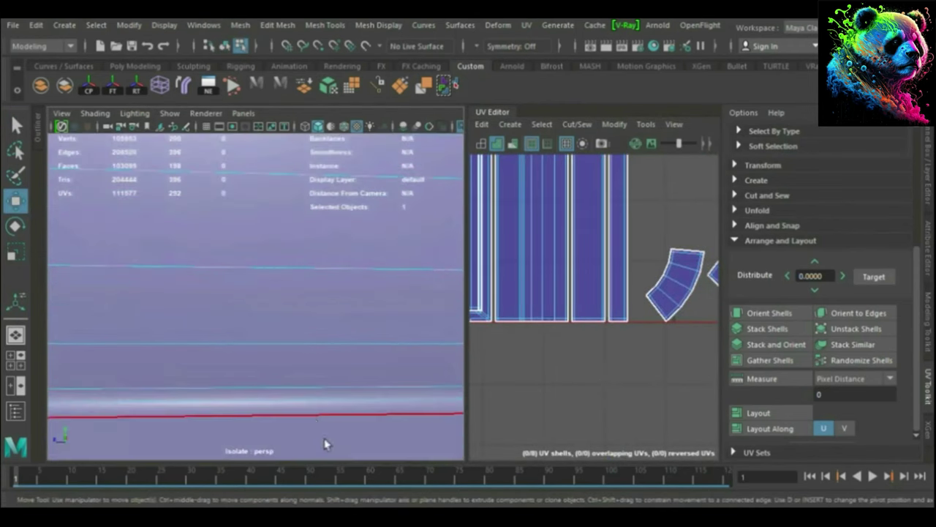
pyautogui.doubleClick(303, 404)
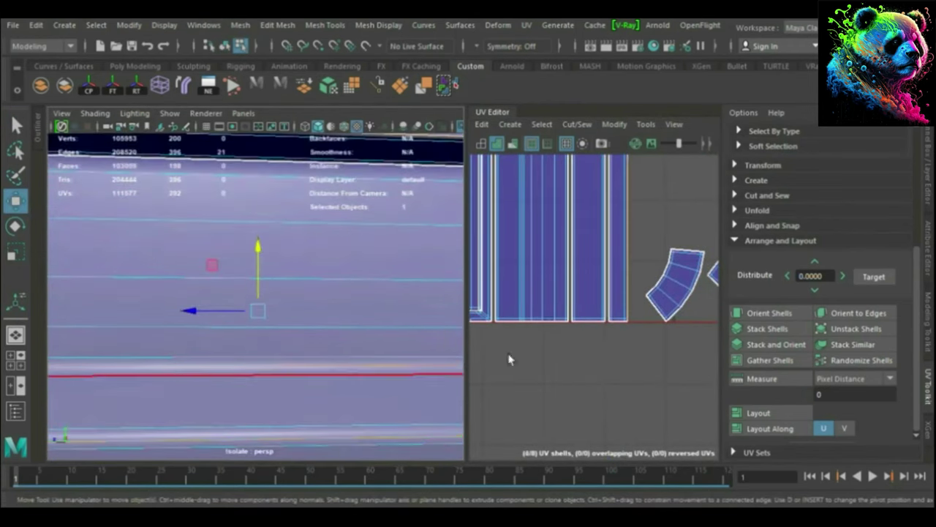
pyautogui.keyDown('shift'); pyautogui.moveTo(672, 231); pyautogui.dragTo(605, 333, button='right'); pyautogui.keyUp('shift')
# Select all the bar's UV shells and lay them out side by side.
pyautogui.scroll(5, 569, 210)
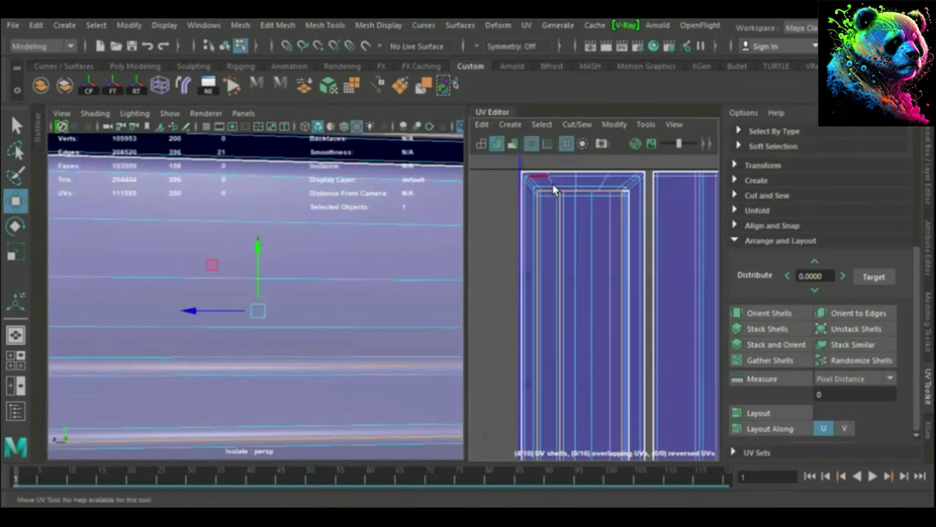
pyautogui.scroll(2, 616, 256)
pyautogui.scroll(-1, 619, 241)
pyautogui.scroll(1, 698, 230)
pyautogui.click(698, 231)
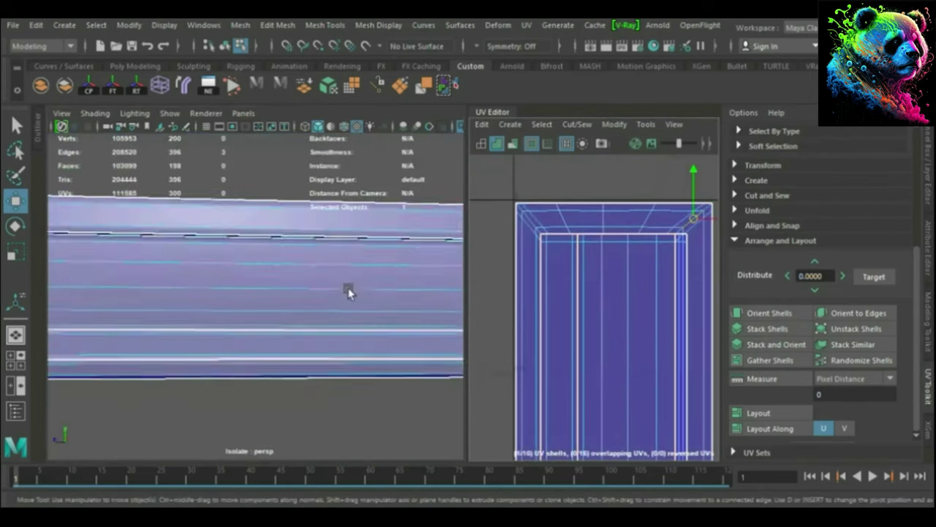
pyautogui.scroll(-3, 349, 290)
pyautogui.moveTo(227, 257)
pyautogui.keyDown('alt'); pyautogui.mouseDown()
pyautogui.moveTo(251, 267)
pyautogui.moveTo(305, 203)
pyautogui.moveTo(330, 318)
pyautogui.moveTo(242, 376)
pyautogui.moveTo(223, 273)
pyautogui.mouseUp(); pyautogui.keyUp('alt')
pyautogui.scroll(-2, 591, 328)
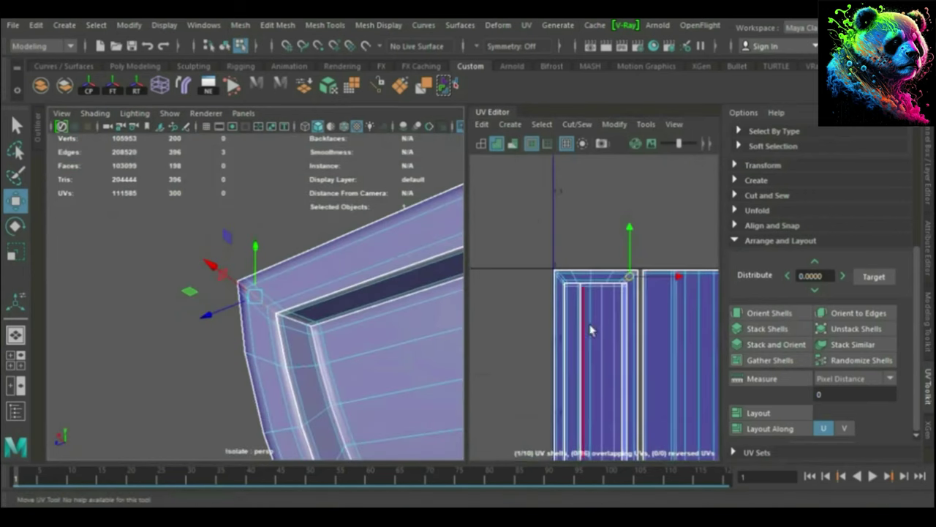
pyautogui.scroll(-3, 670, 215)
pyautogui.moveTo(517, 414); pyautogui.dragTo(687, 206)
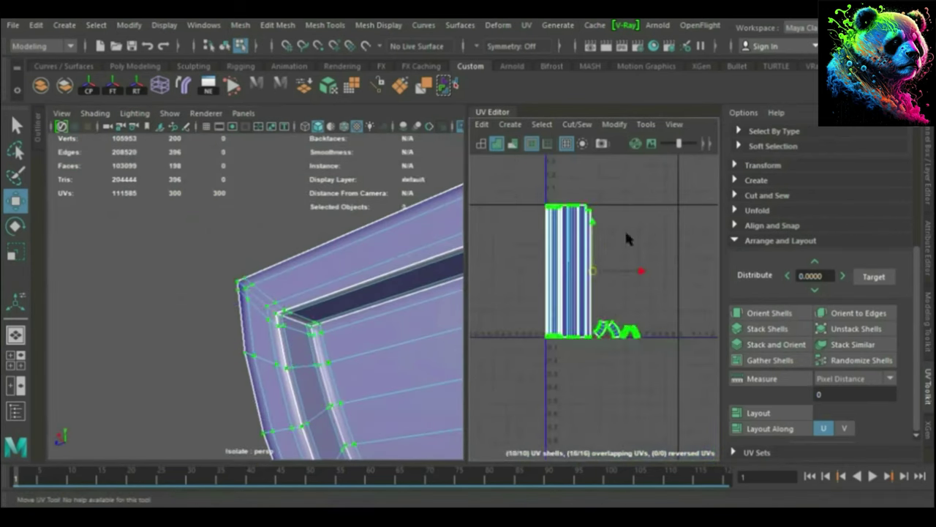
pyautogui.scroll(3, 637, 271)
pyautogui.scroll(-2, 680, 320)
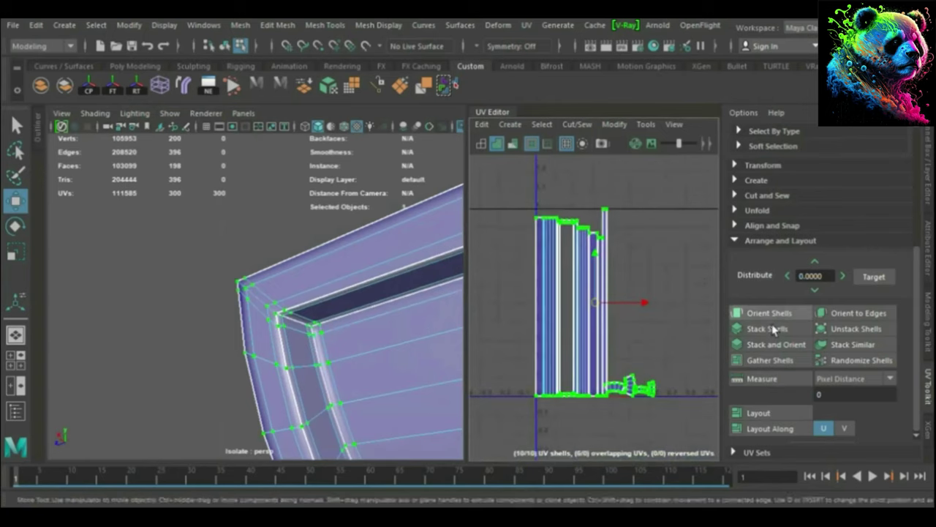
pyautogui.click(632, 333)
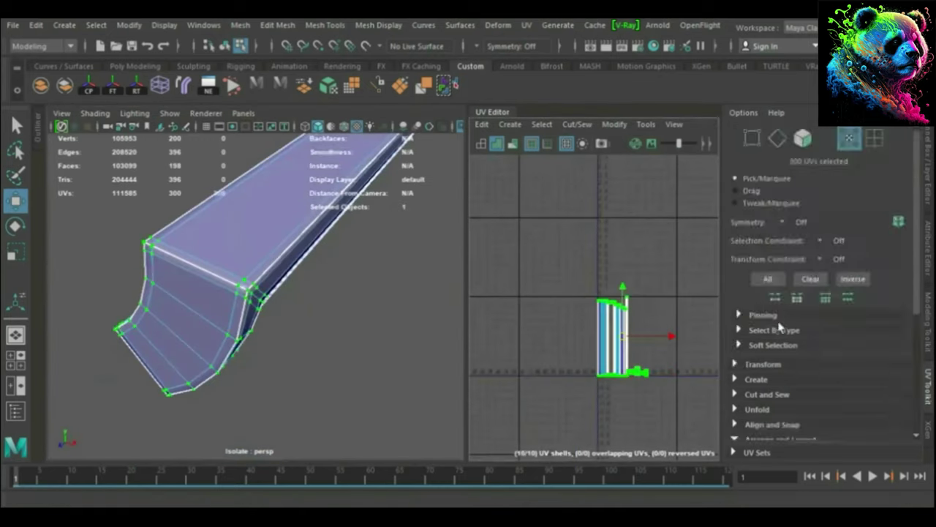
# Deselect the bar and exit isolation to show the full scene.
pyautogui.scroll(2, 617, 373)
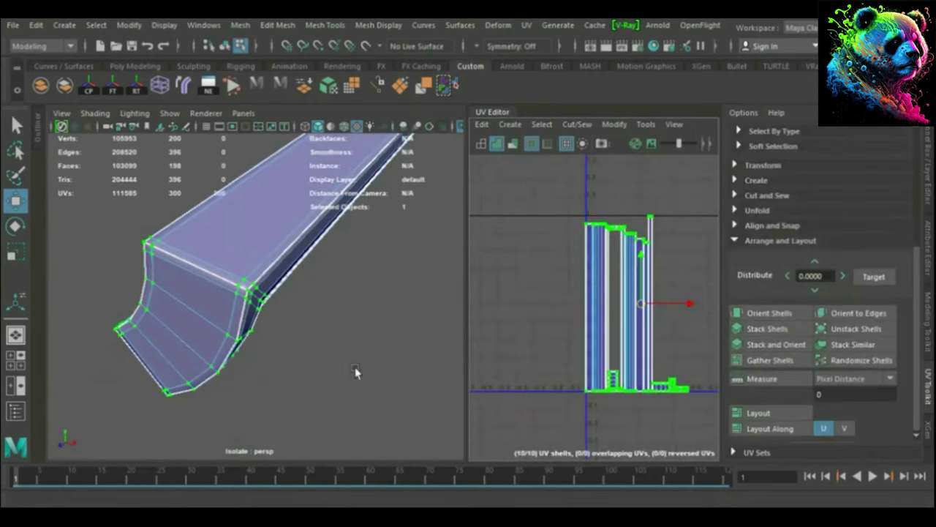
pyautogui.click(380, 322)
pyautogui.keyDown('alt'); pyautogui.moveTo(381, 322); pyautogui.dragTo(357, 315); pyautogui.keyUp('alt')
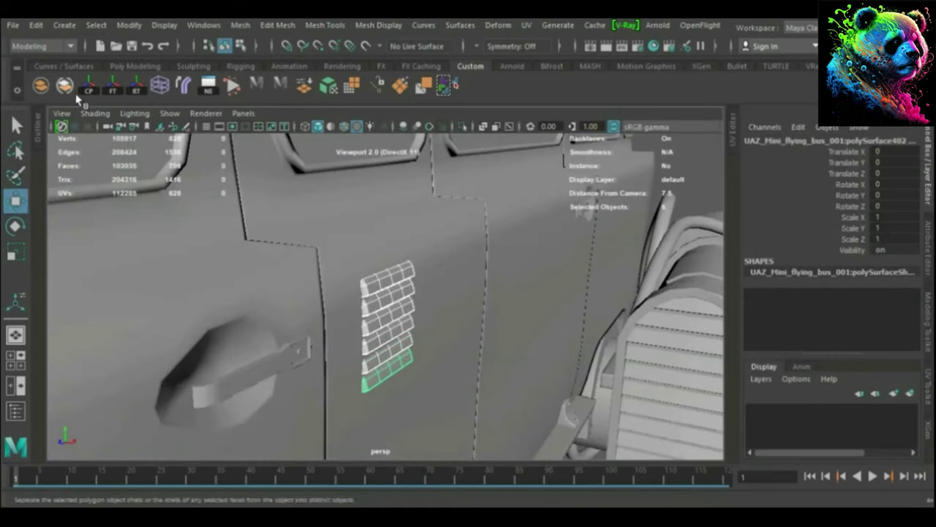
# Combine the side vent slats into one mesh, delete its history, and apply automatic UVs.
pyautogui.click(41, 86)
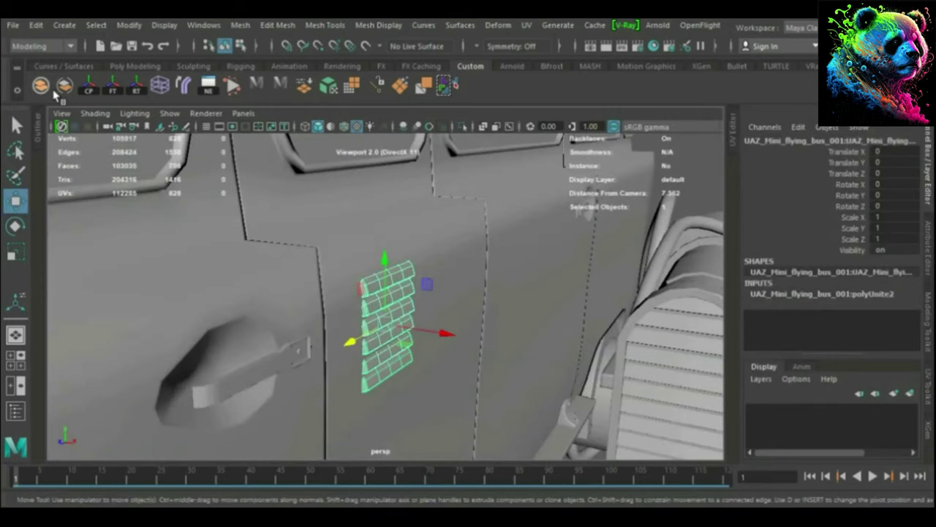
pyautogui.hotkey('alt', 'shift', 'd')
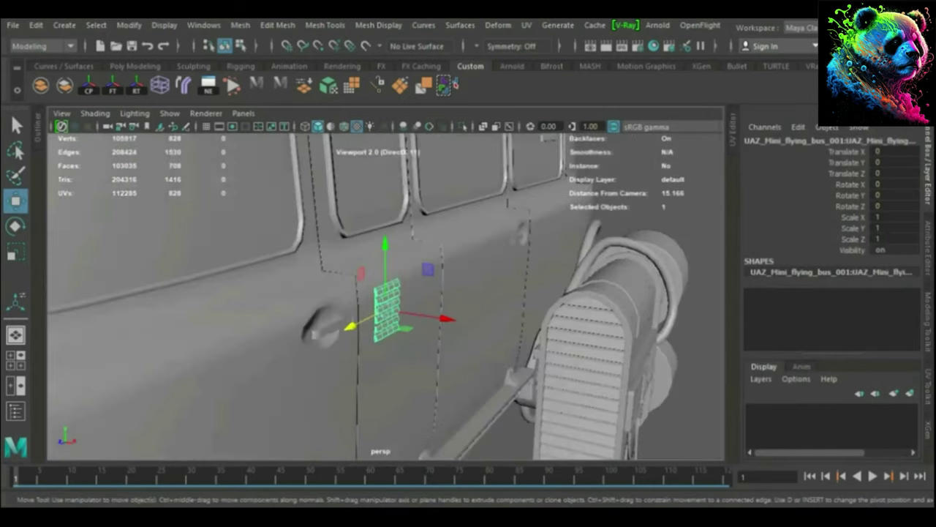
pyautogui.keyDown('alt'); pyautogui.moveTo(466, 339); pyautogui.dragTo(387, 334); pyautogui.keyUp('alt')
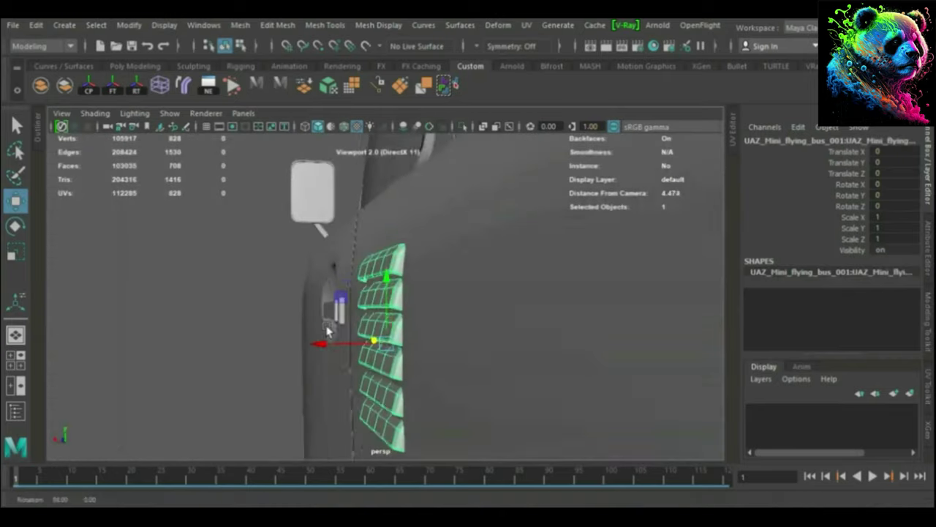
pyautogui.click(341, 86)
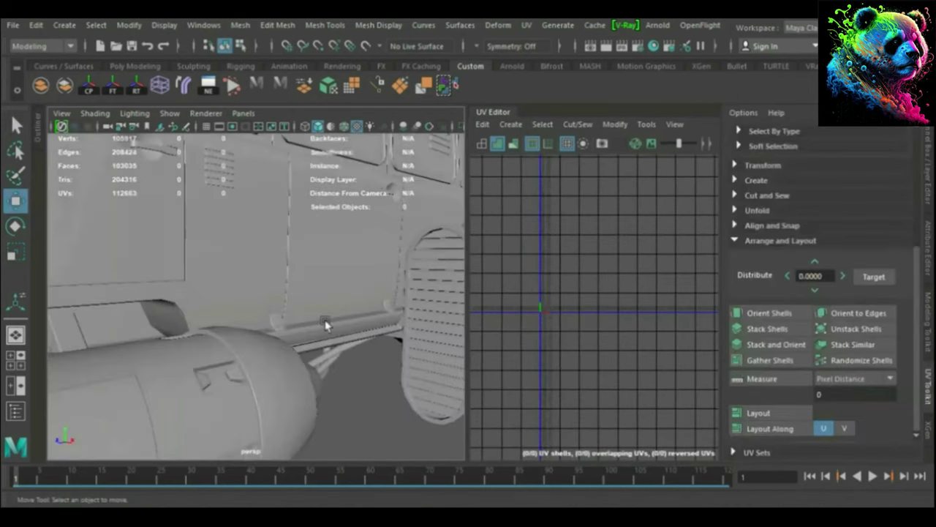
# Select the rear door panel and give it automatic UVs.
pyautogui.click(327, 326)
pyautogui.scroll(3, 338, 310)
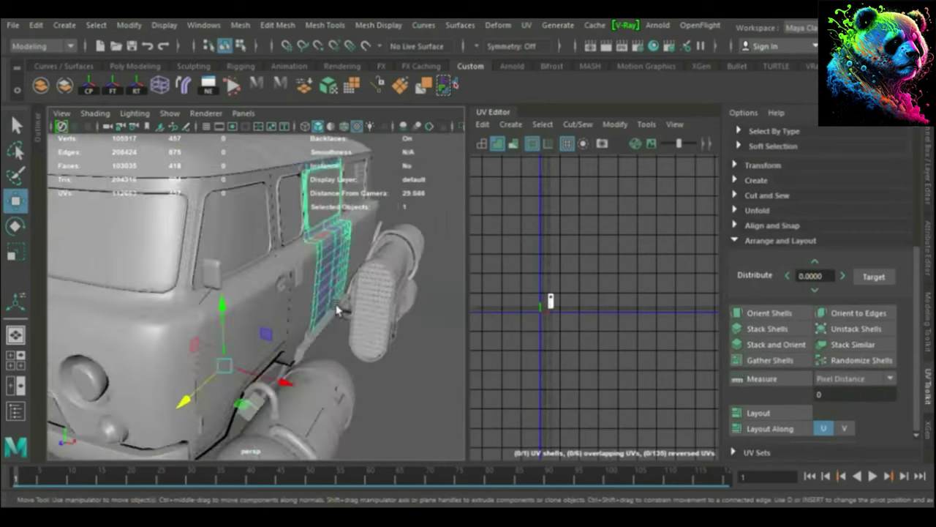
pyautogui.click(392, 297)
pyautogui.scroll(-3, 393, 296)
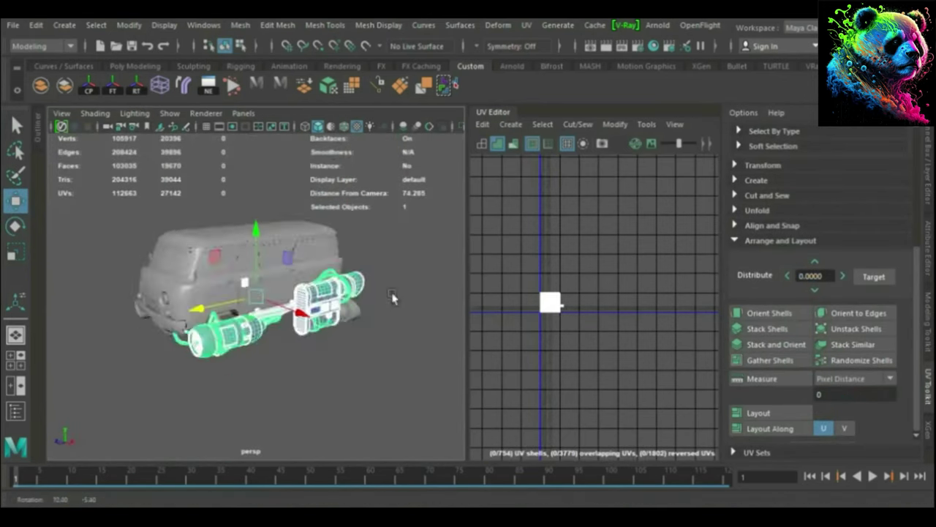
pyautogui.click(310, 331)
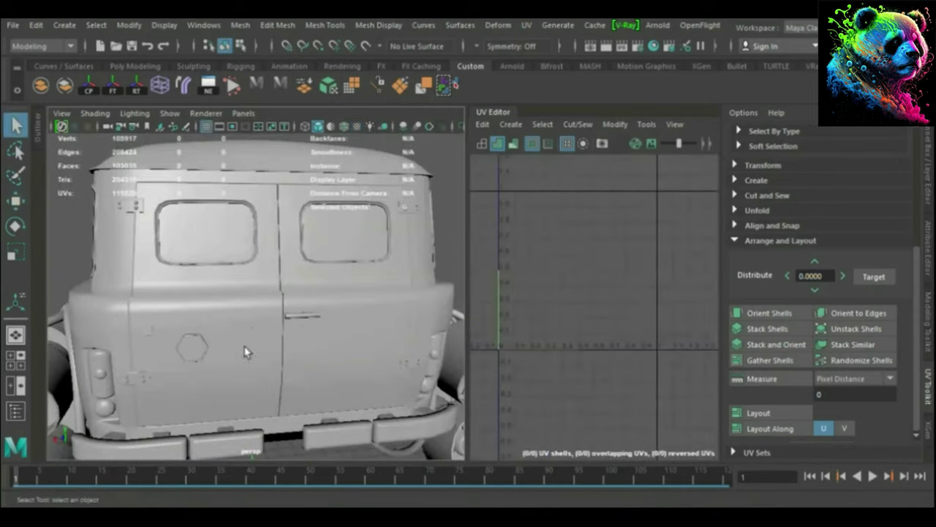
pyautogui.click(263, 212)
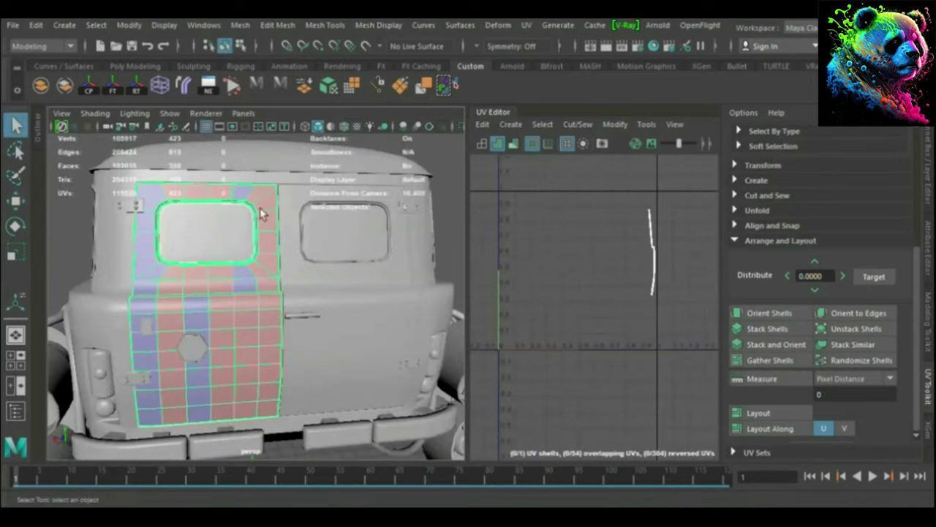
pyautogui.click(328, 86)
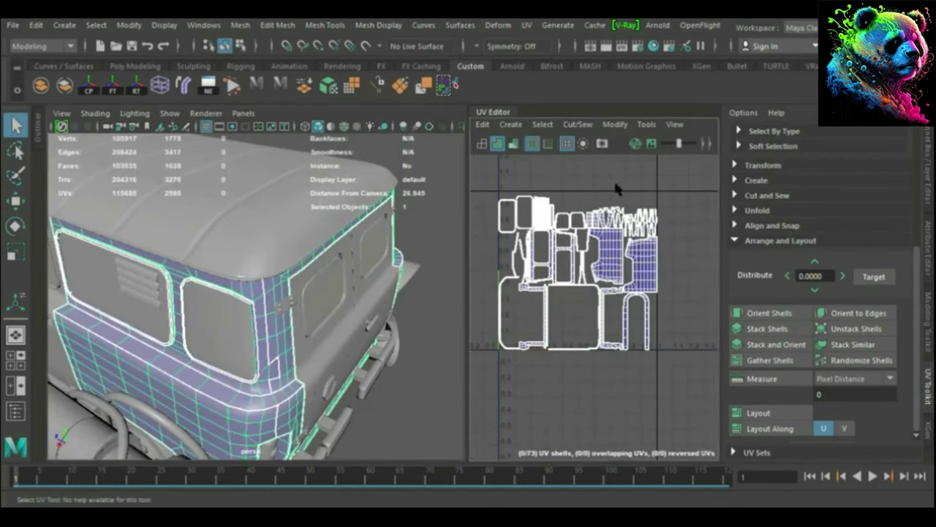
# Straighten and rearrange the rear door's UV shells with Orient Shells and Layout.
pyautogui.scroll(-3, 613, 178)
pyautogui.scroll(2, 661, 208)
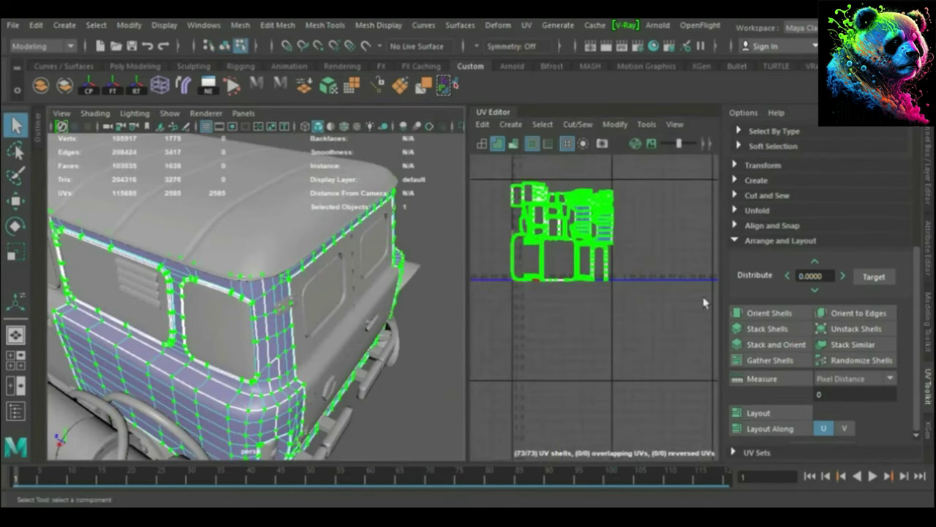
pyautogui.click(768, 320)
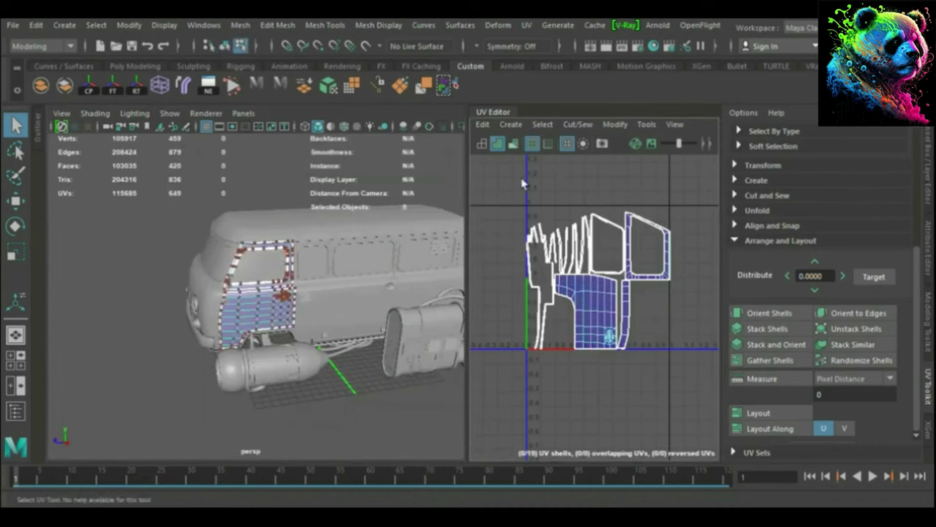
# Select the van's front body panel and all 105 of its UV shells.
pyautogui.moveTo(524, 183); pyautogui.dragTo(713, 457)
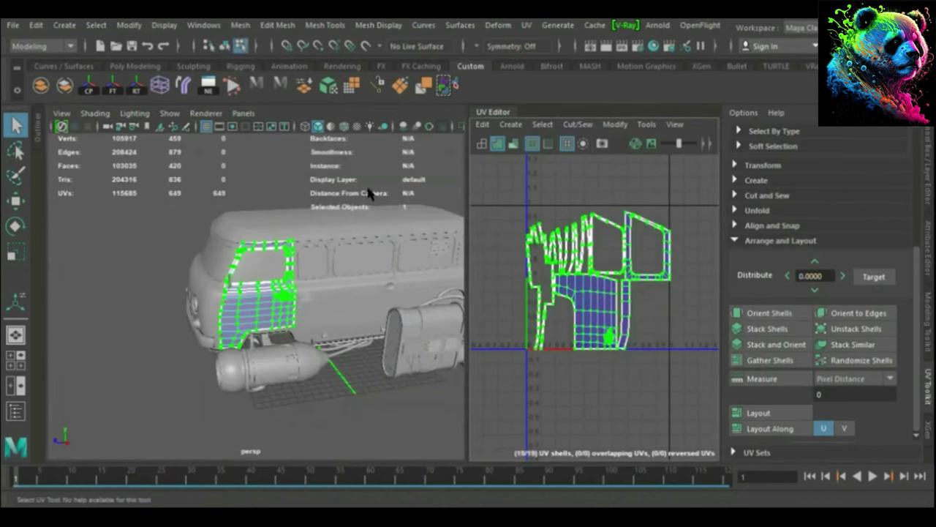
pyautogui.scroll(2, 565, 269)
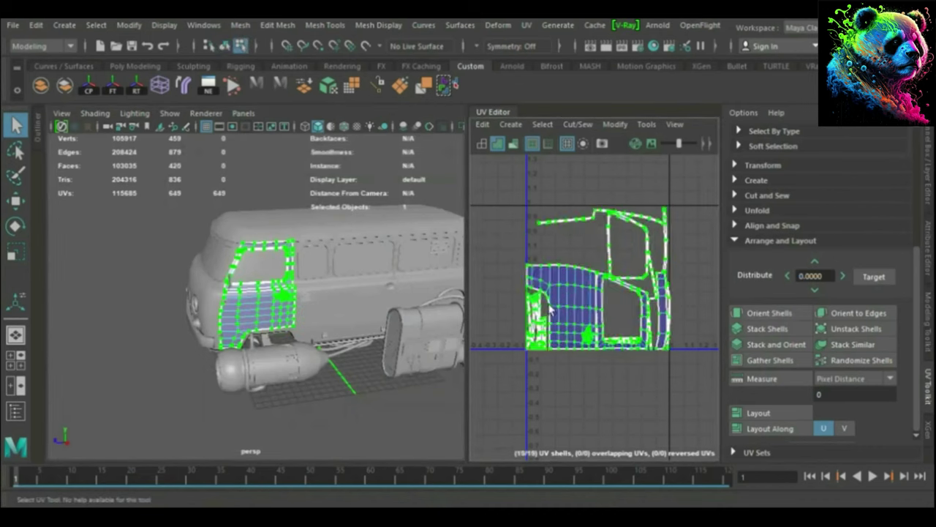
pyautogui.scroll(3, 594, 234)
pyautogui.scroll(-5, 598, 274)
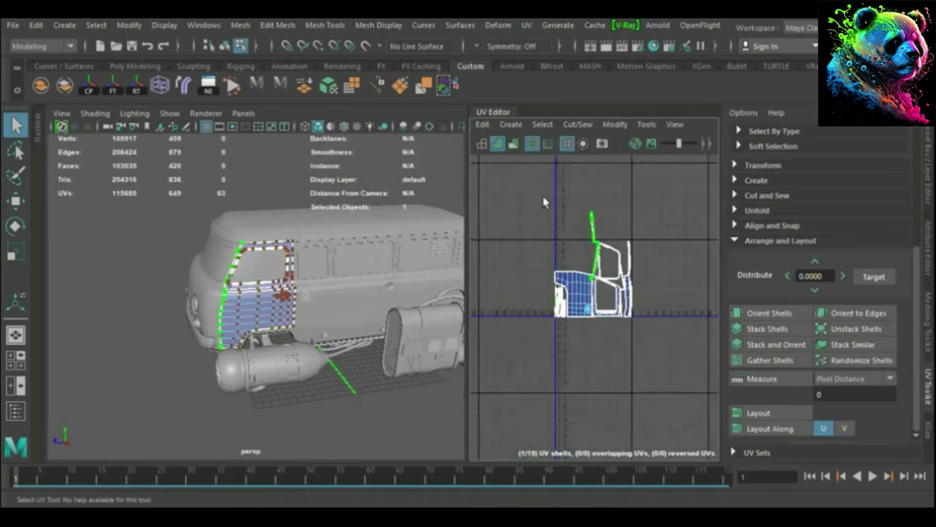
pyautogui.moveTo(512, 344); pyautogui.dragTo(694, 229)
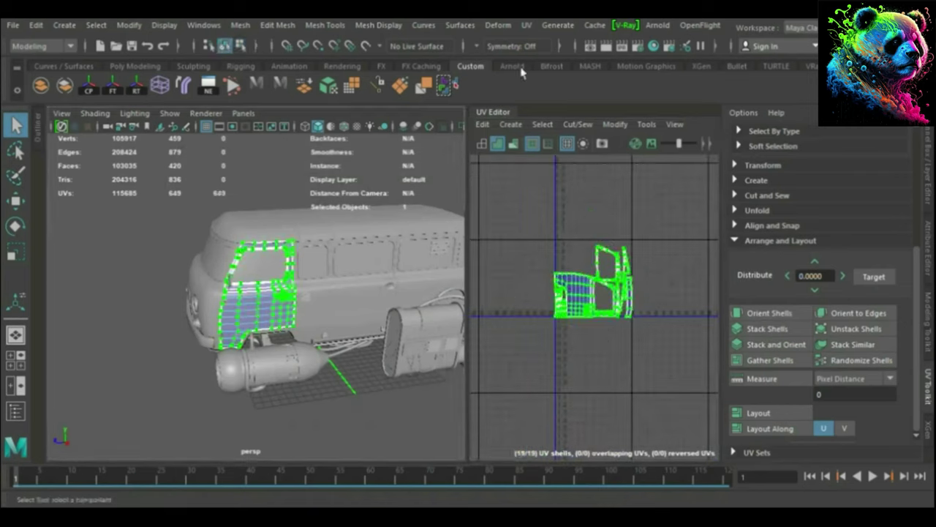
pyautogui.keyDown('alt'); pyautogui.moveTo(308, 279); pyautogui.dragTo(328, 313); pyautogui.keyUp('alt')
pyautogui.click(376, 325)
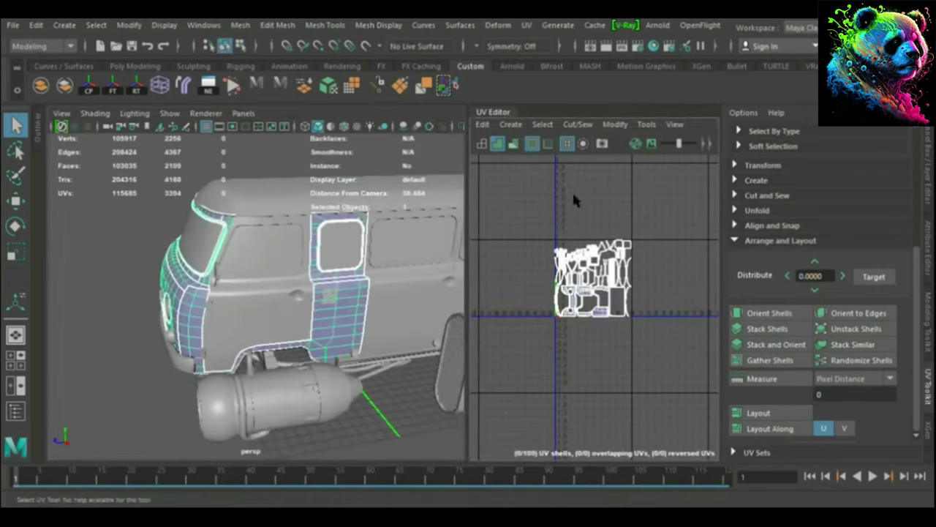
pyautogui.moveTo(572, 190); pyautogui.dragTo(533, 203, button='right')
pyautogui.moveTo(533, 203); pyautogui.dragTo(647, 329)
pyautogui.scroll(2, 651, 225)
pyautogui.scroll(-2, 631, 250)
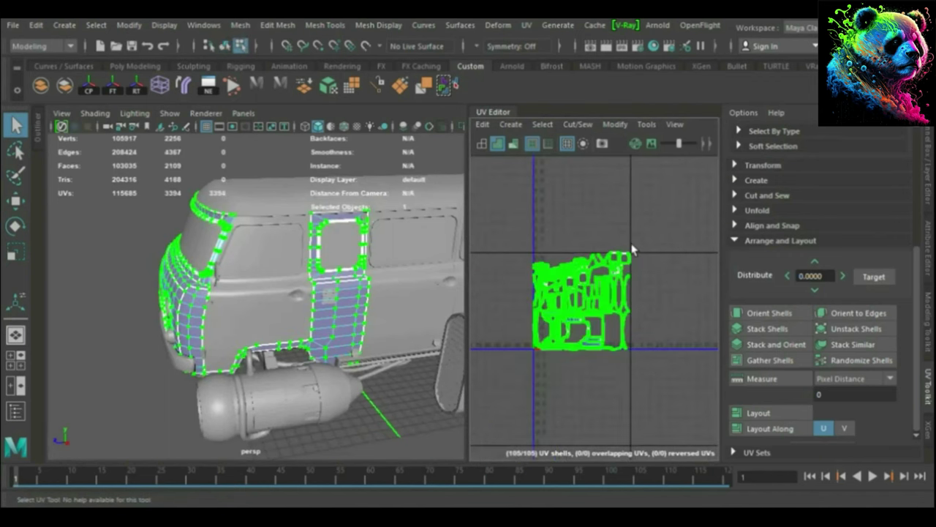
pyautogui.scroll(2, 631, 251)
pyautogui.scroll(2, 640, 219)
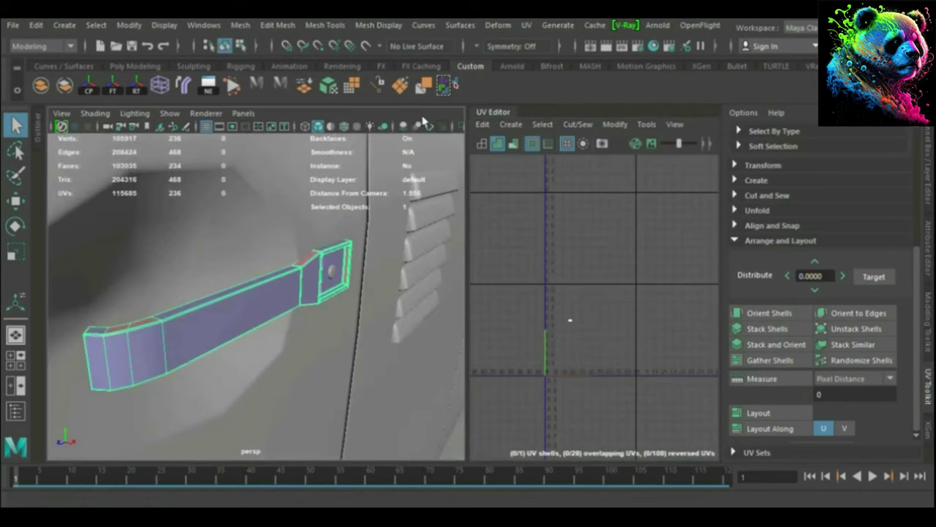
# Apply automatic UVs to the door handle and the louvred vent beside the window.
pyautogui.click(350, 88)
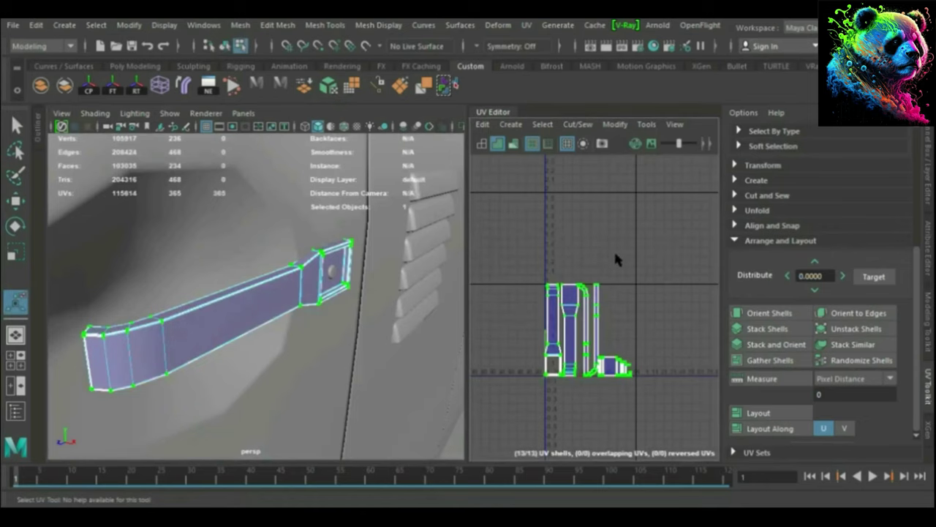
pyautogui.scroll(2, 608, 358)
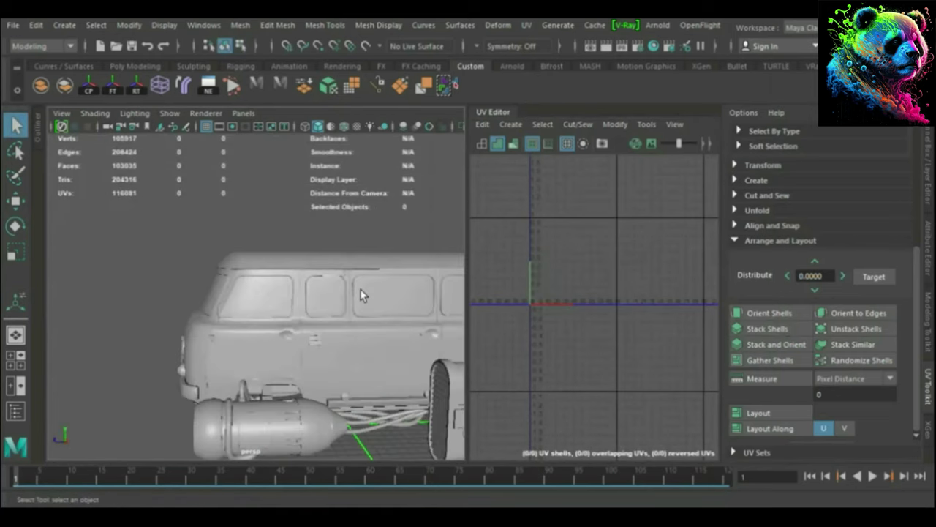
pyautogui.click(361, 295)
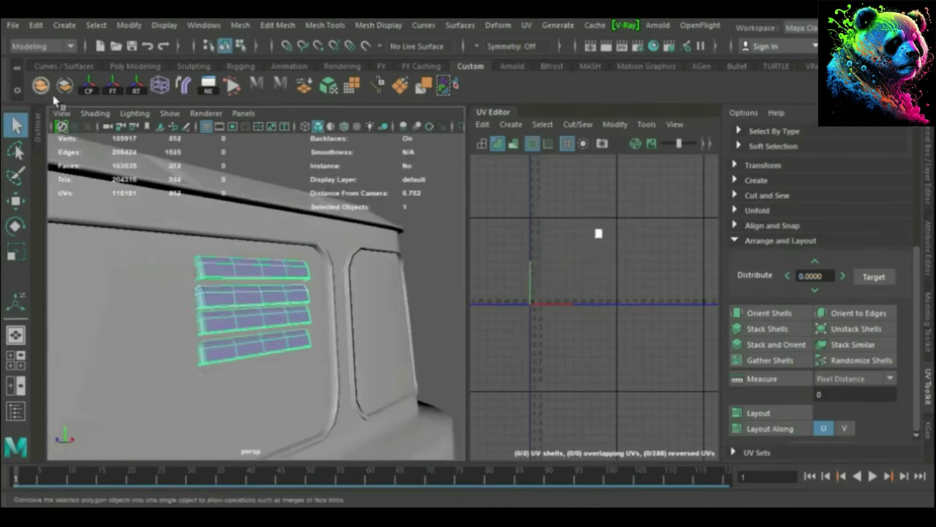
pyautogui.click(341, 96)
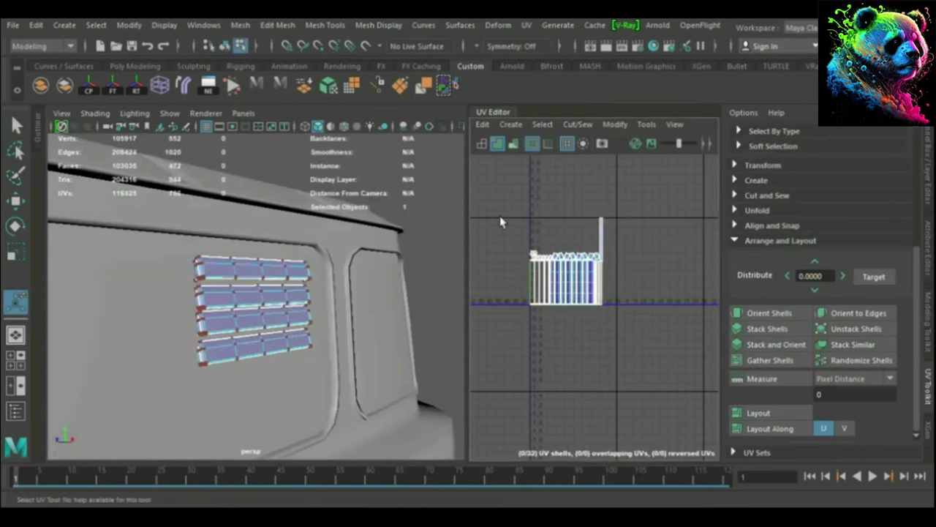
pyautogui.hotkey('ctrl', 'F12')
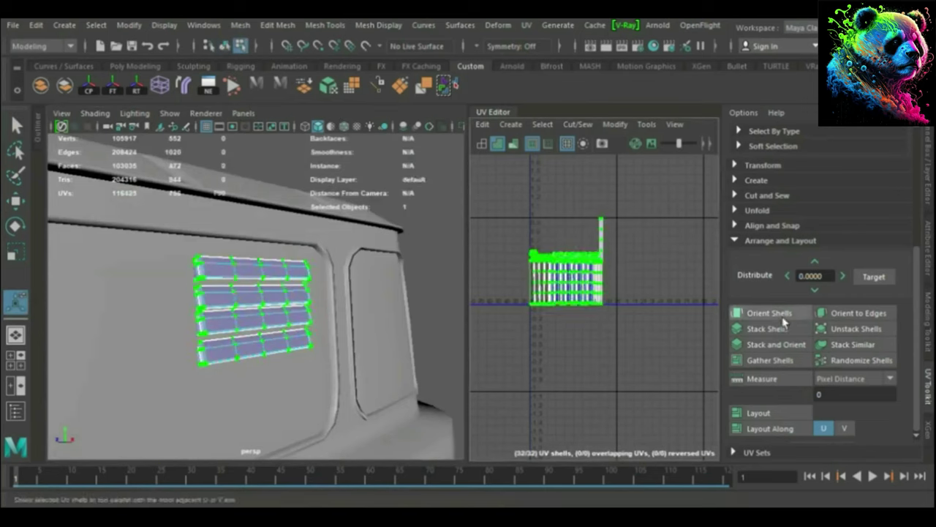
pyautogui.press('q')
# Select the window glass pieces and the large body panel to inspect their UVs.
pyautogui.click(375, 291)
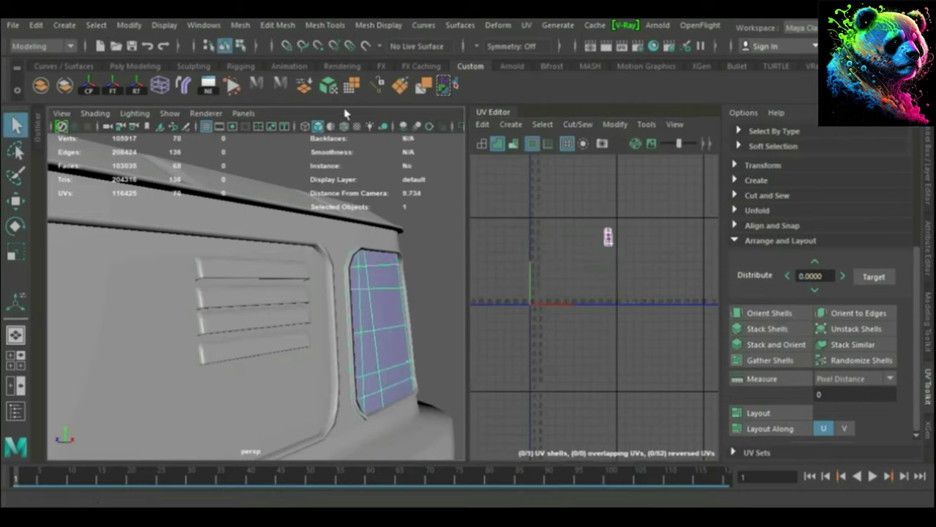
pyautogui.keyDown('shift'); pyautogui.click(390, 322); pyautogui.keyUp('shift')
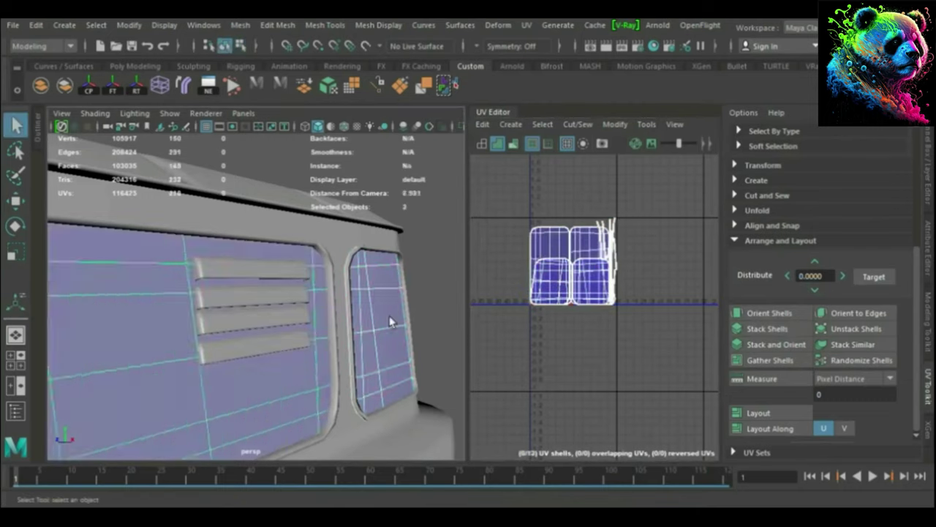
pyautogui.scroll(-5, 390, 322)
pyautogui.keyDown('shift'); pyautogui.click(215, 323); pyautogui.keyUp('shift')
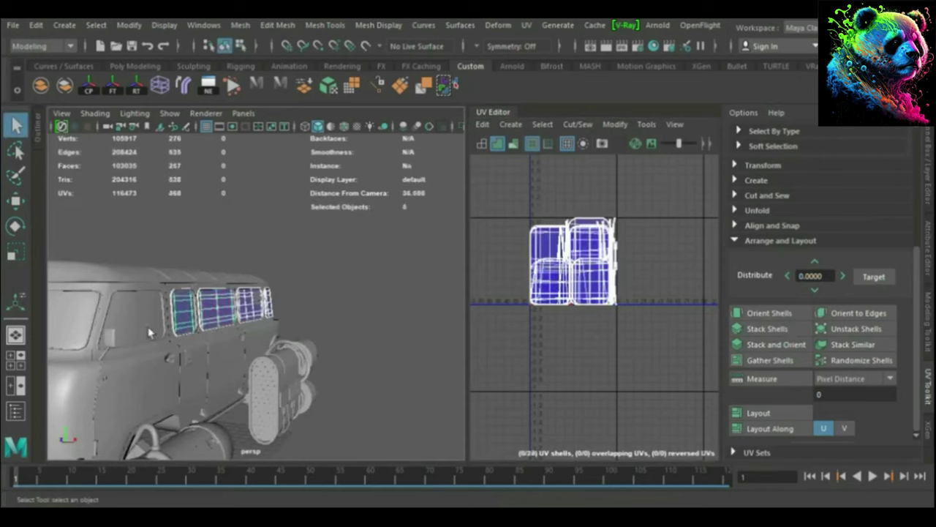
pyautogui.keyDown('shift'); pyautogui.click(148, 333); pyautogui.keyUp('shift')
pyautogui.moveTo(148, 333)
pyautogui.keyDown('alt'); pyautogui.mouseDown()
pyautogui.moveTo(244, 322)
pyautogui.moveTo(310, 339)
pyautogui.moveTo(263, 309)
pyautogui.moveTo(299, 345)
pyautogui.moveTo(274, 366)
pyautogui.mouseUp(); pyautogui.keyUp('alt')
pyautogui.keyDown('shift'); pyautogui.click(299, 345); pyautogui.keyUp('shift')
pyautogui.keyDown('shift'); pyautogui.click(299, 340); pyautogui.keyUp('shift')
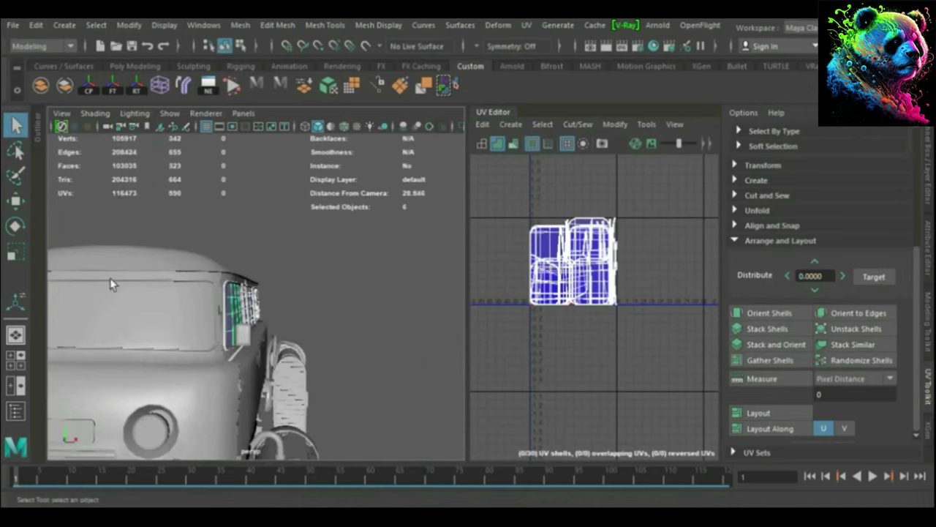
# Select the side windows to check their UVs, then pick a headlight lens.
pyautogui.moveTo(173, 352)
pyautogui.keyDown('alt'); pyautogui.mouseDown()
pyautogui.moveTo(175, 317)
pyautogui.moveTo(410, 314)
pyautogui.mouseUp(); pyautogui.keyUp('alt')
pyautogui.click(103, 312)
pyautogui.keyDown('shift'); pyautogui.click(166, 307); pyautogui.keyUp('shift')
pyautogui.scroll(-5, 220, 314)
pyautogui.scroll(5, 409, 314)
pyautogui.scroll(4, 336, 300)
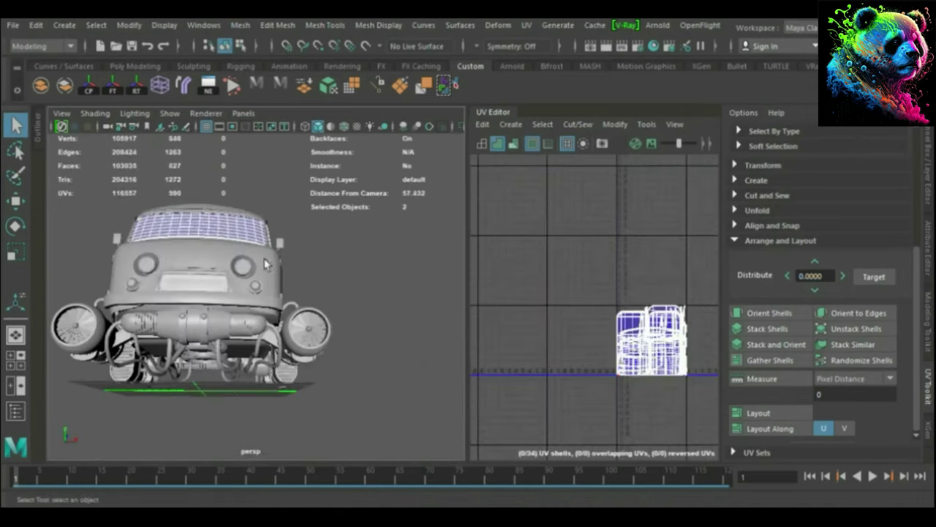
pyautogui.scroll(5, 267, 281)
pyautogui.click(218, 182)
# Frame a headlight lens and give it automatic UVs.
pyautogui.press('f')
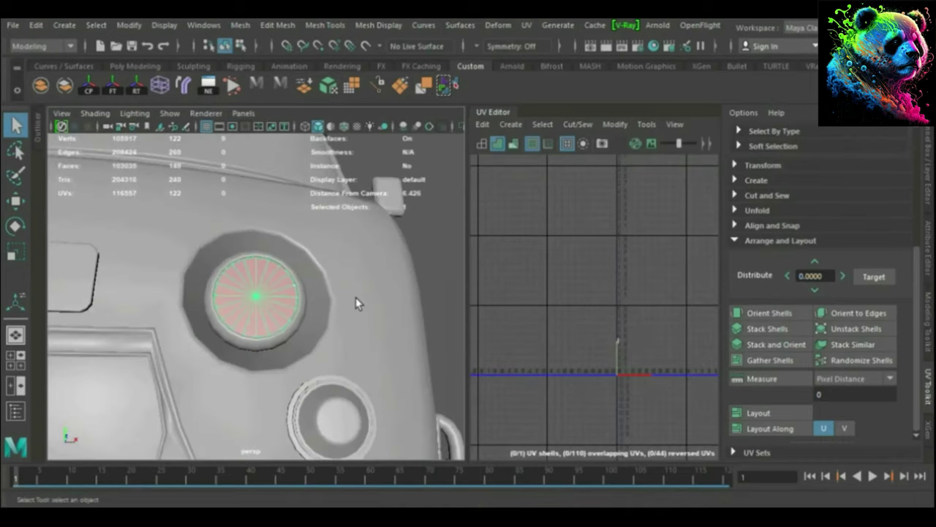
pyautogui.keyDown('alt'); pyautogui.moveTo(356, 296); pyautogui.dragTo(272, 324); pyautogui.keyUp('alt')
pyautogui.keyDown('alt'); pyautogui.moveTo(289, 285); pyautogui.dragTo(226, 310); pyautogui.keyUp('alt')
pyautogui.keyDown('alt'); pyautogui.moveTo(143, 302); pyautogui.dragTo(292, 309); pyautogui.keyUp('alt')
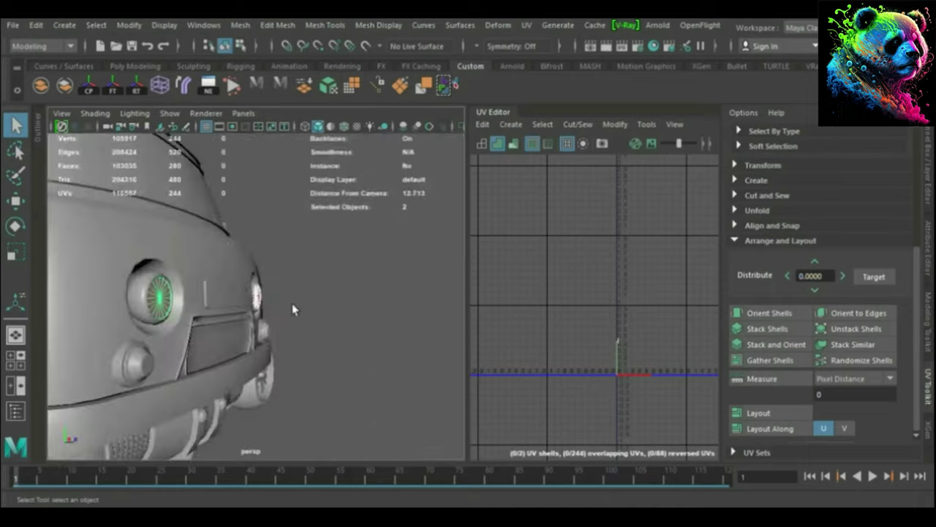
pyautogui.click(246, 292)
pyautogui.press('f')
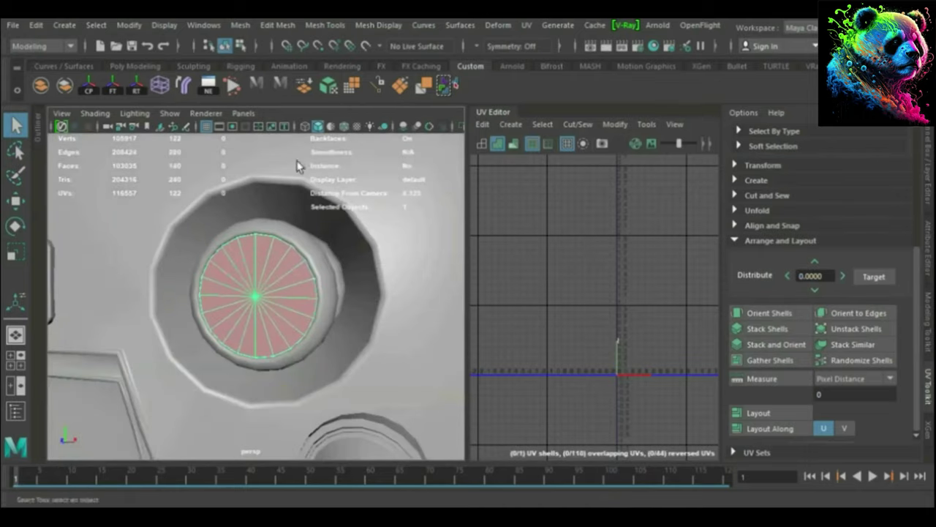
pyautogui.click(335, 86)
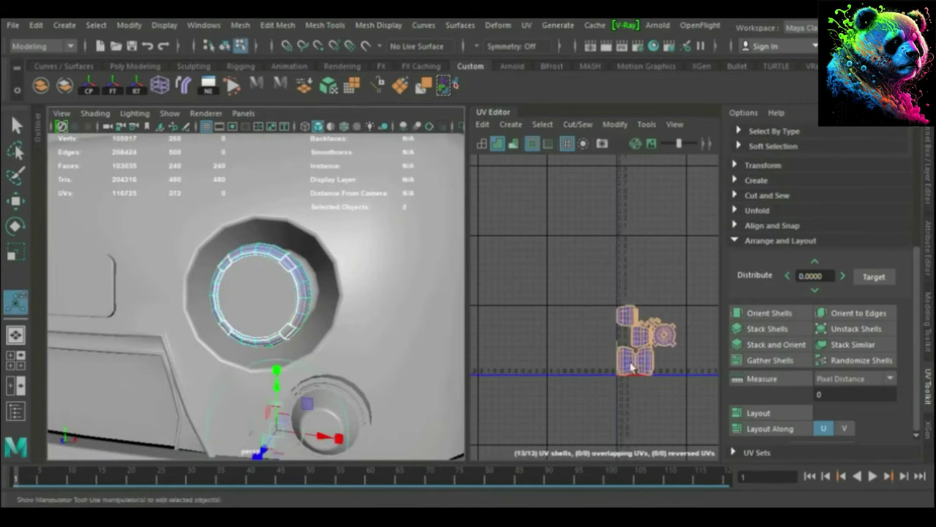
# Isolate the ring inside the round housing, then select and frame its UV shell.
pyautogui.click(286, 308)
pyautogui.hotkey('ctrl', '1')
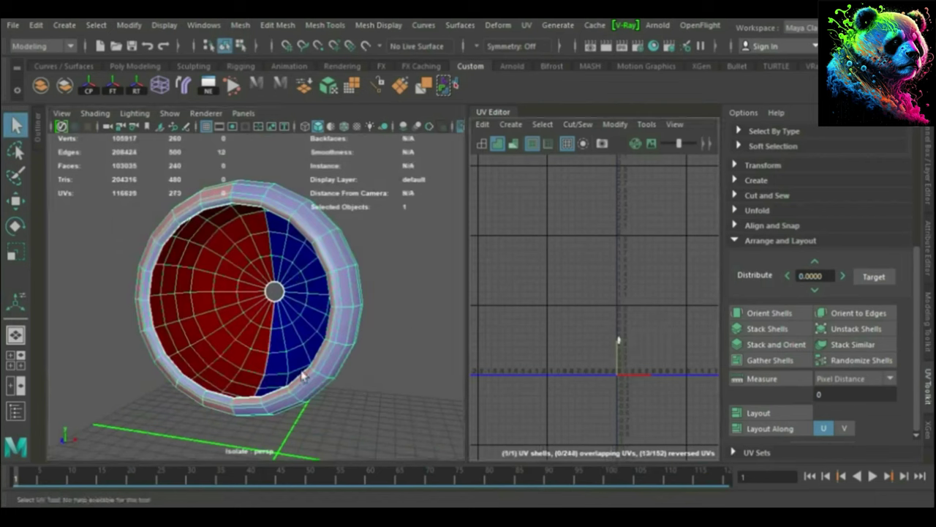
pyautogui.moveTo(302, 376)
pyautogui.keyDown('alt'); pyautogui.mouseDown()
pyautogui.moveTo(339, 305)
pyautogui.moveTo(355, 373)
pyautogui.mouseUp(); pyautogui.keyUp('alt')
pyautogui.scroll(3, 355, 372)
pyautogui.moveTo(628, 311); pyautogui.dragTo(673, 395, button='right')
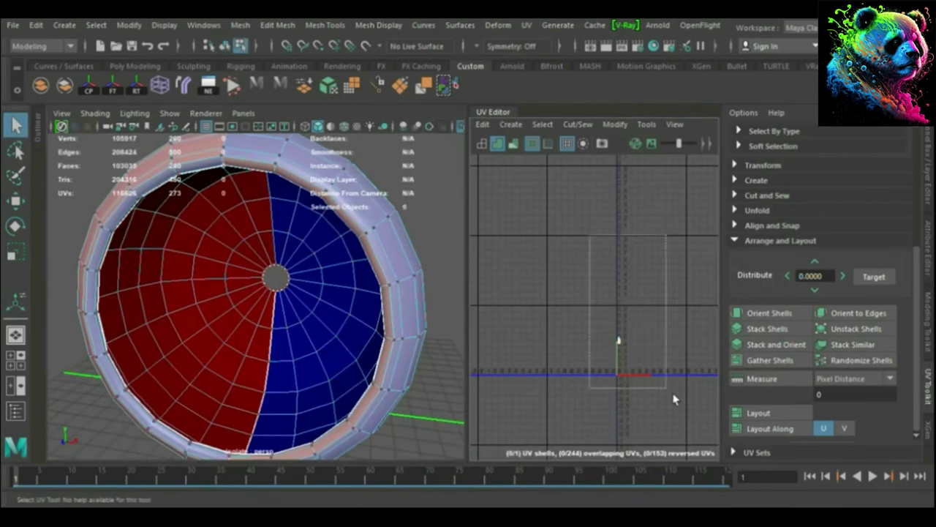
pyautogui.press('f')
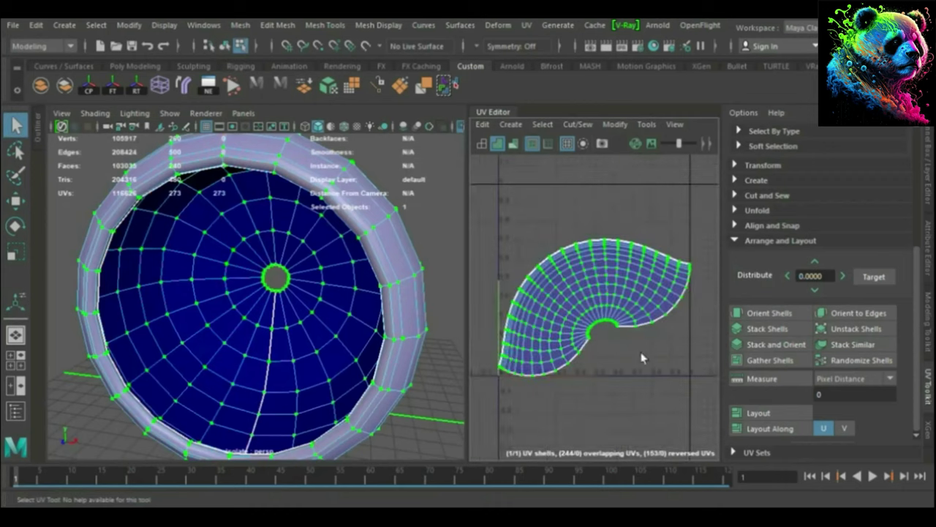
pyautogui.scroll(-3, 375, 256)
pyautogui.click(309, 242)
pyautogui.hotkey('ctrl', '1')
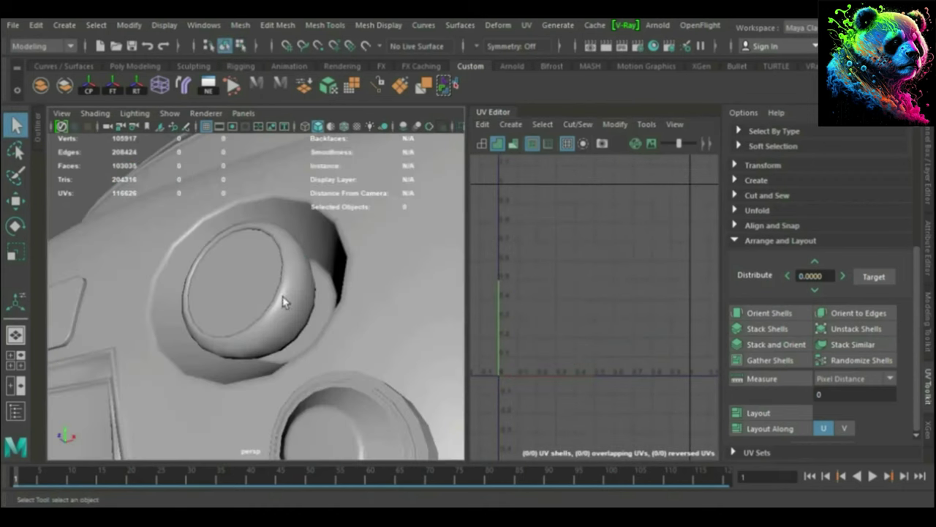
# Select the small sphere and flatten its UVs into one circular shell.
pyautogui.click(285, 304)
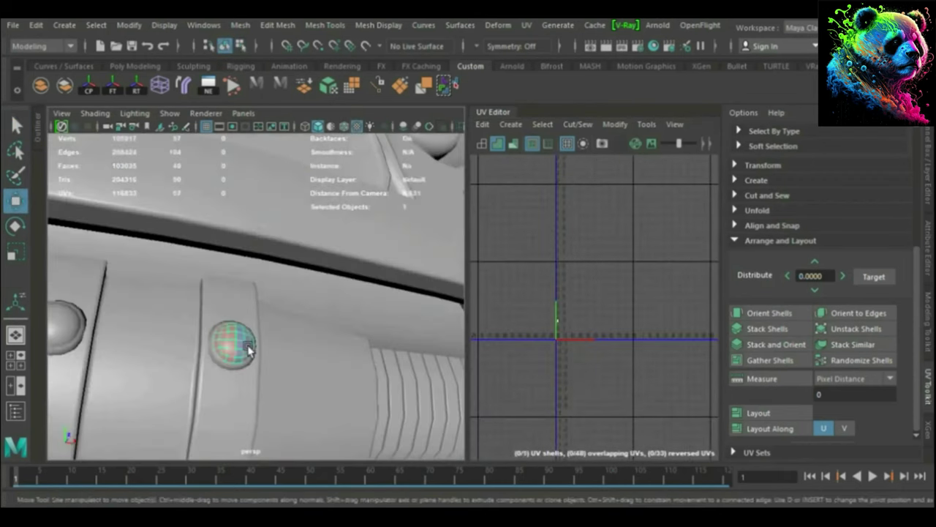
pyautogui.press('f')
pyautogui.moveTo(257, 347)
pyautogui.keyDown('alt'); pyautogui.mouseDown()
pyautogui.moveTo(236, 282)
pyautogui.moveTo(255, 286)
pyautogui.mouseUp(); pyautogui.keyUp('alt')
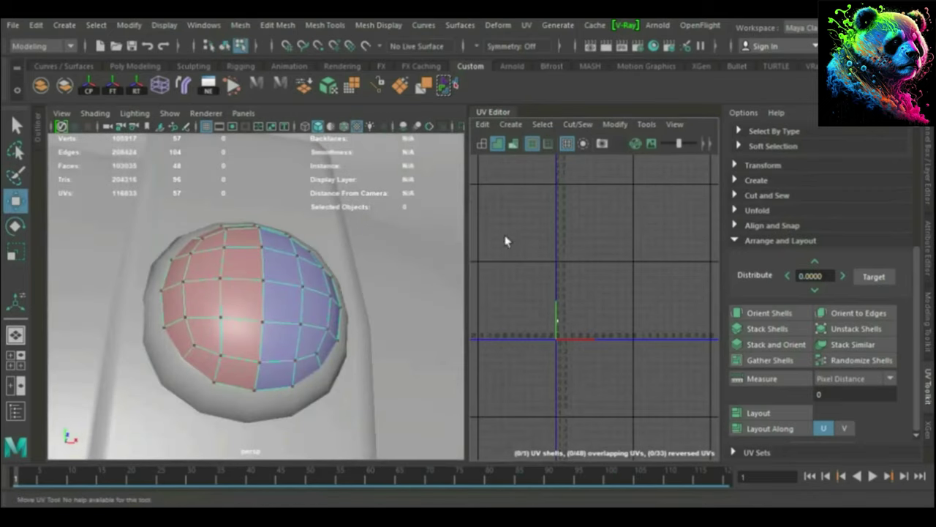
pyautogui.moveTo(506, 241); pyautogui.dragTo(642, 244)
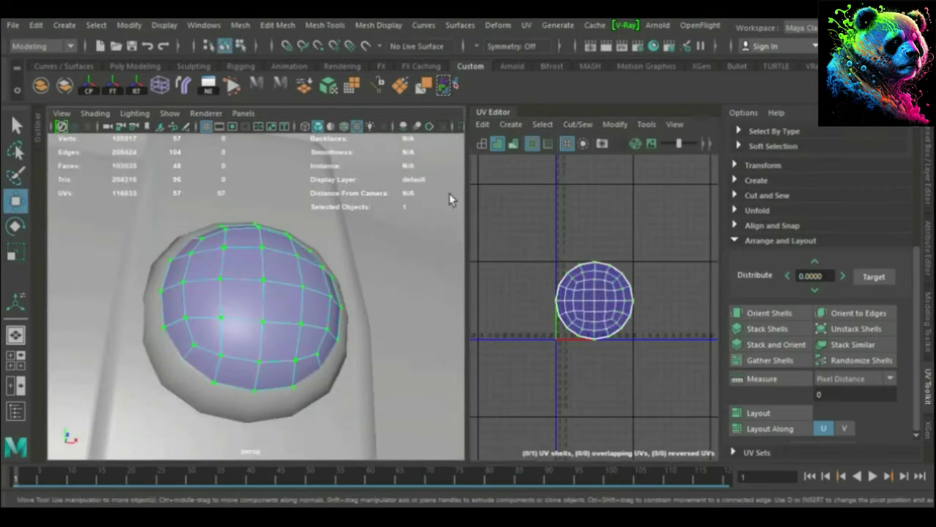
pyautogui.click(261, 407)
pyautogui.keyDown('alt'); pyautogui.moveTo(261, 407); pyautogui.dragTo(398, 397); pyautogui.keyUp('alt')
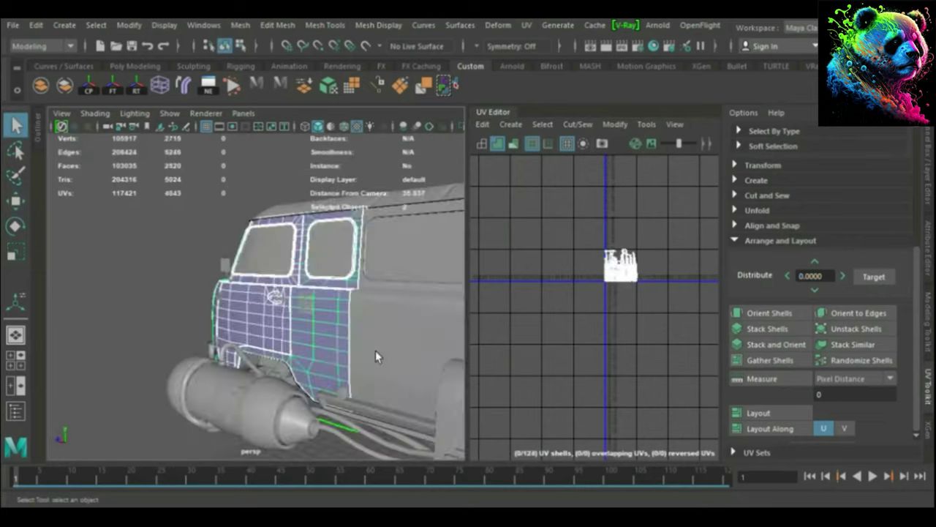
# Select the rear door and other body parts to review their UVs.
pyautogui.click(438, 319)
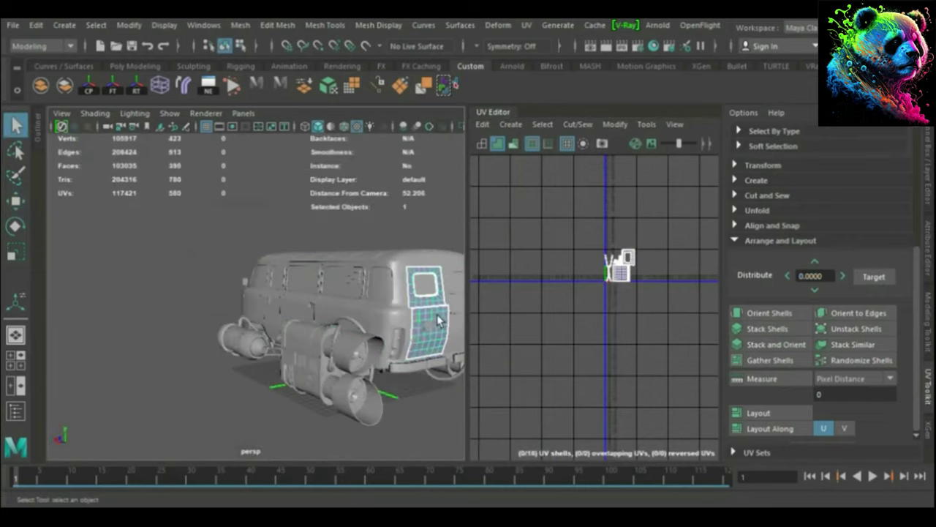
pyautogui.click(390, 331)
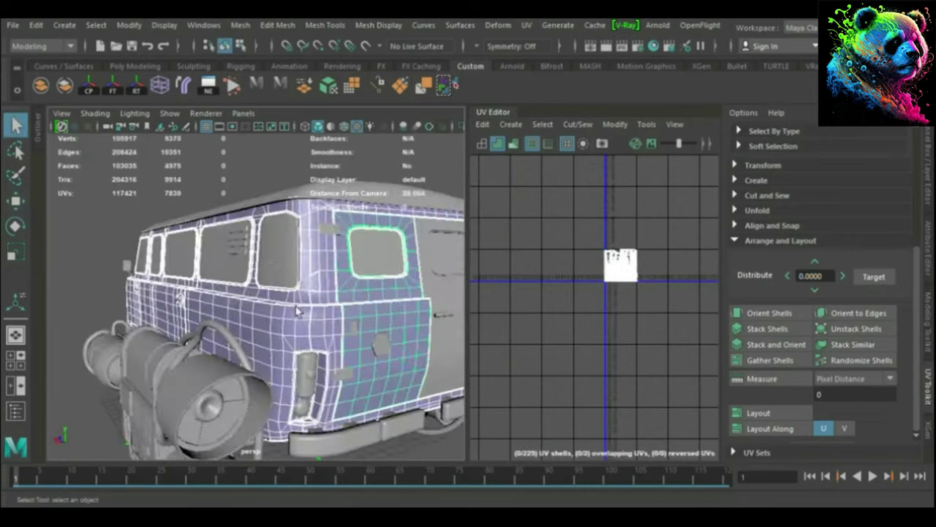
pyautogui.keyDown('shift'); pyautogui.click(382, 251); pyautogui.keyUp('shift')
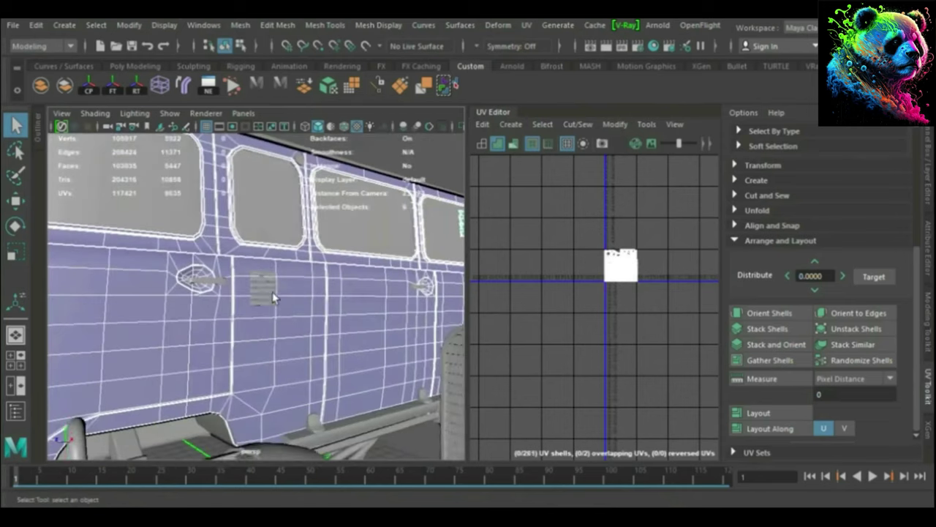
pyautogui.keyDown('alt'); pyautogui.moveTo(226, 290); pyautogui.dragTo(309, 338, button='right'); pyautogui.keyUp('alt')
pyautogui.moveTo(299, 276)
pyautogui.keyDown('alt'); pyautogui.mouseDown()
pyautogui.moveTo(238, 291)
pyautogui.moveTo(254, 282)
pyautogui.mouseUp(); pyautogui.keyUp('alt')
# Hide the cylinder underneath the van with Ctrl+H.
pyautogui.click(326, 278)
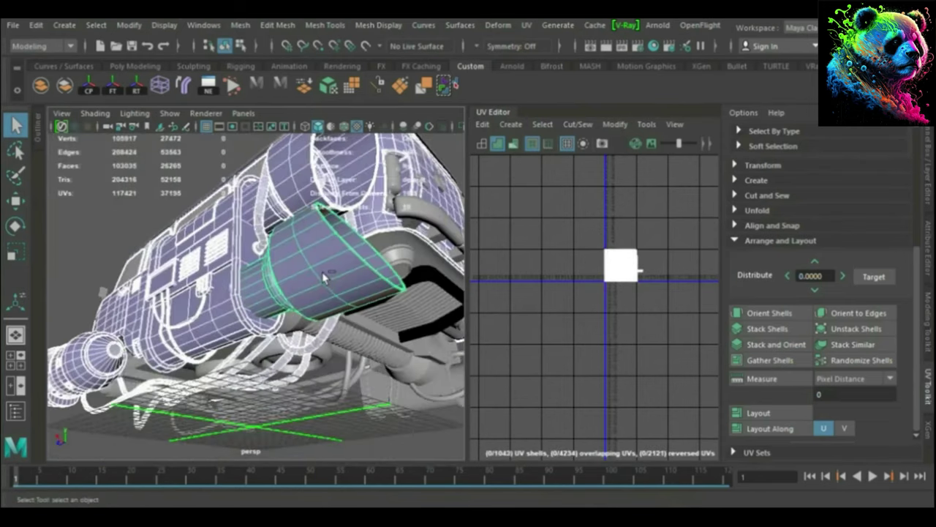
pyautogui.hotkey('ctrl', 'h')
pyautogui.moveTo(352, 289)
pyautogui.keyDown('alt'); pyautogui.mouseDown()
pyautogui.moveTo(380, 356)
pyautogui.moveTo(329, 345)
pyautogui.mouseUp(); pyautogui.keyUp('alt')
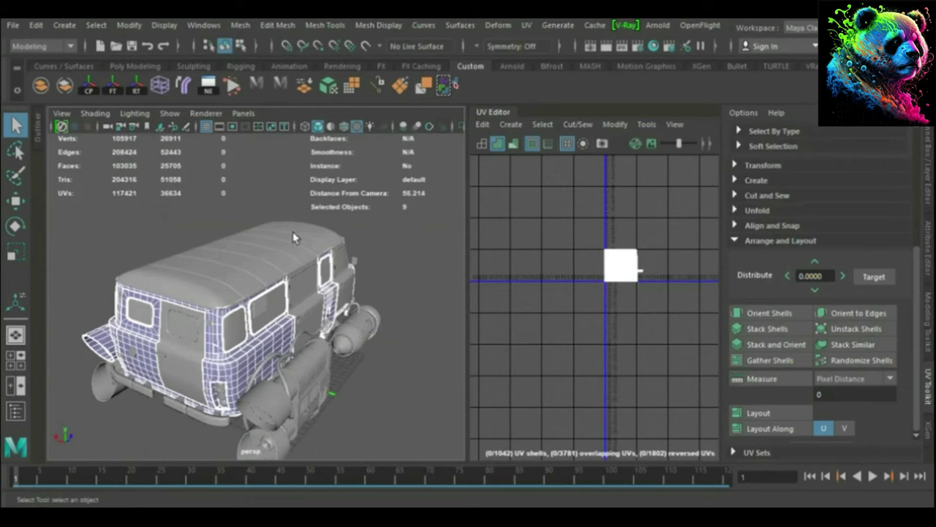
# Select a side body panel to review its UVs.
pyautogui.click(248, 219)
pyautogui.keyDown('alt'); pyautogui.moveTo(248, 219); pyautogui.dragTo(246, 300); pyautogui.keyUp('alt')
pyautogui.scroll(5, 228, 342)
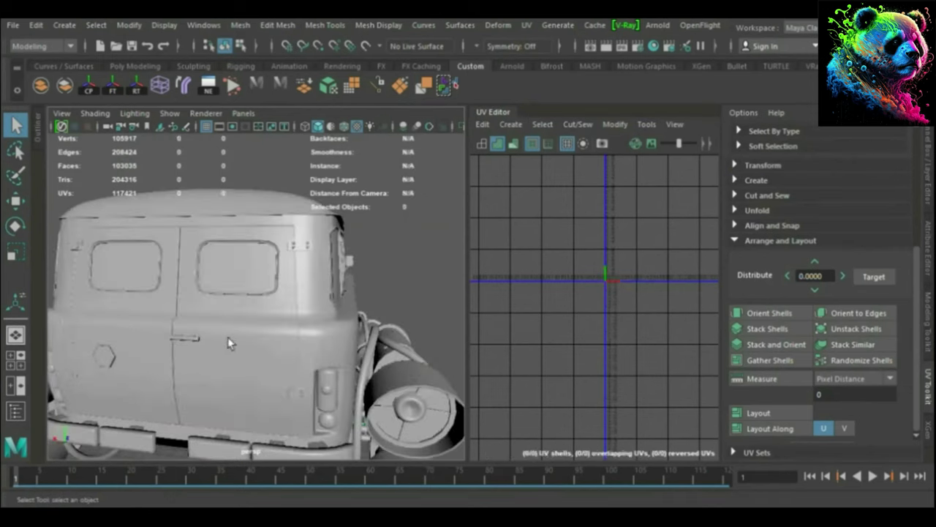
pyautogui.click(162, 327)
pyautogui.keyDown('alt'); pyautogui.moveTo(268, 356); pyautogui.dragTo(339, 291); pyautogui.keyUp('alt')
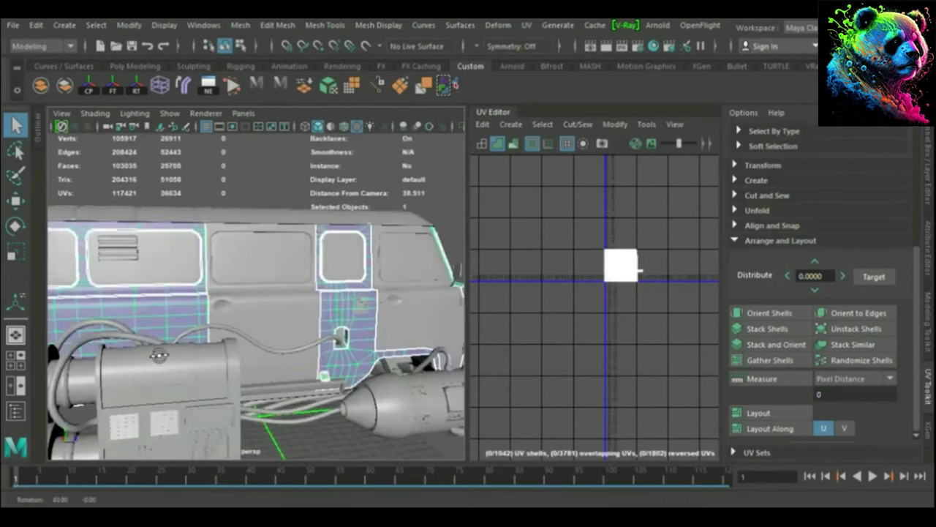
# Select the exhaust, fan drum and inner fan hub in turn to inspect their UV shells.
pyautogui.click(339, 291)
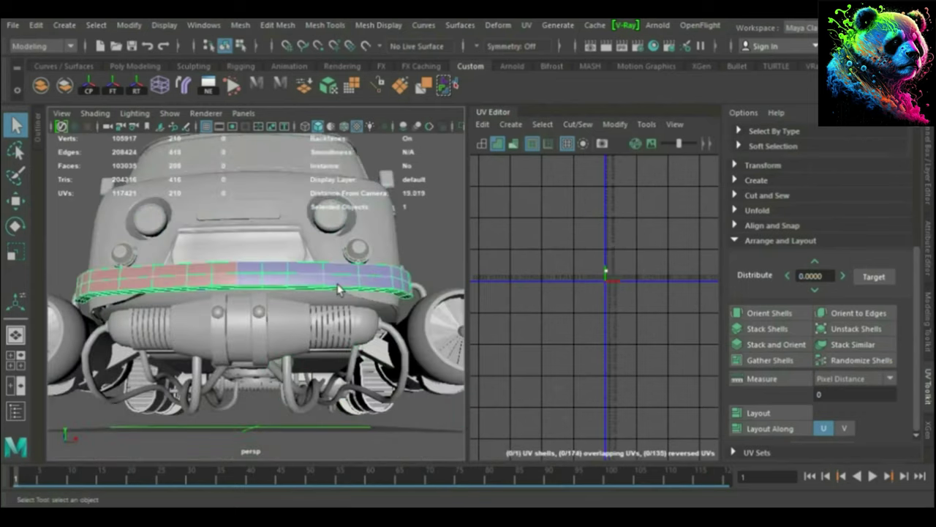
pyautogui.click(248, 316)
pyautogui.moveTo(249, 316)
pyautogui.keyDown('alt'); pyautogui.mouseDown()
pyautogui.moveTo(337, 231)
pyautogui.moveTo(248, 317)
pyautogui.mouseUp(); pyautogui.keyUp('alt')
pyautogui.press('Up')
pyautogui.click(276, 336)
pyautogui.scroll(5, 289, 363)
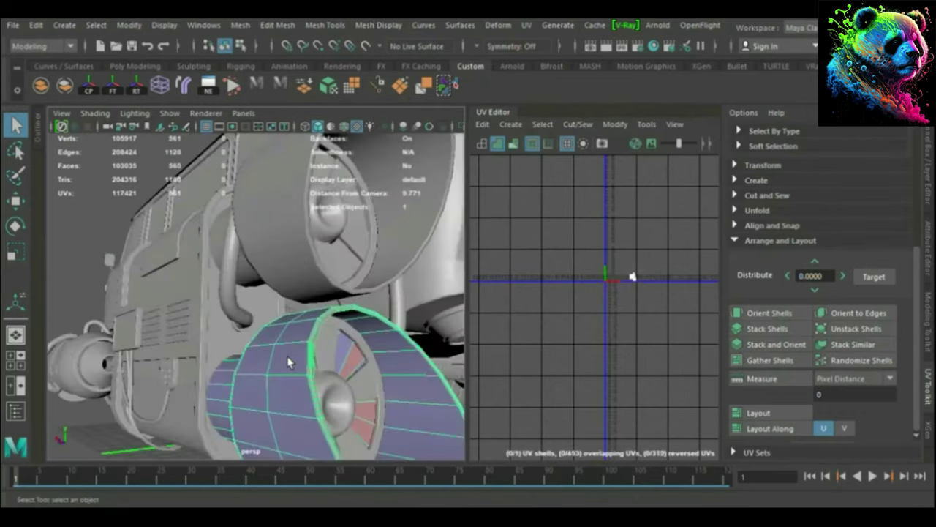
pyautogui.click(354, 388)
pyautogui.scroll(-5, 353, 378)
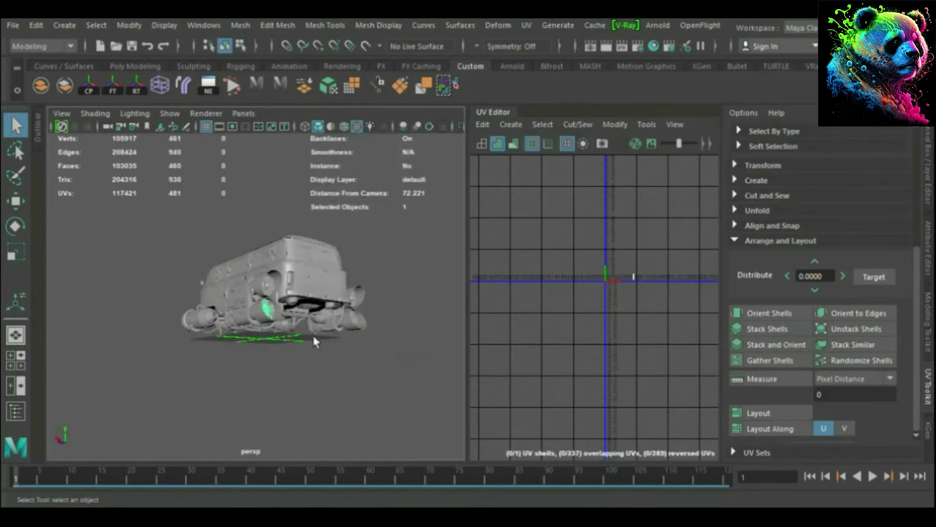
pyautogui.keyDown('alt'); pyautogui.moveTo(352, 378); pyautogui.dragTo(300, 199); pyautogui.keyUp('alt')
pyautogui.scroll(5, 300, 199)
pyautogui.scroll(5, 300, 206)
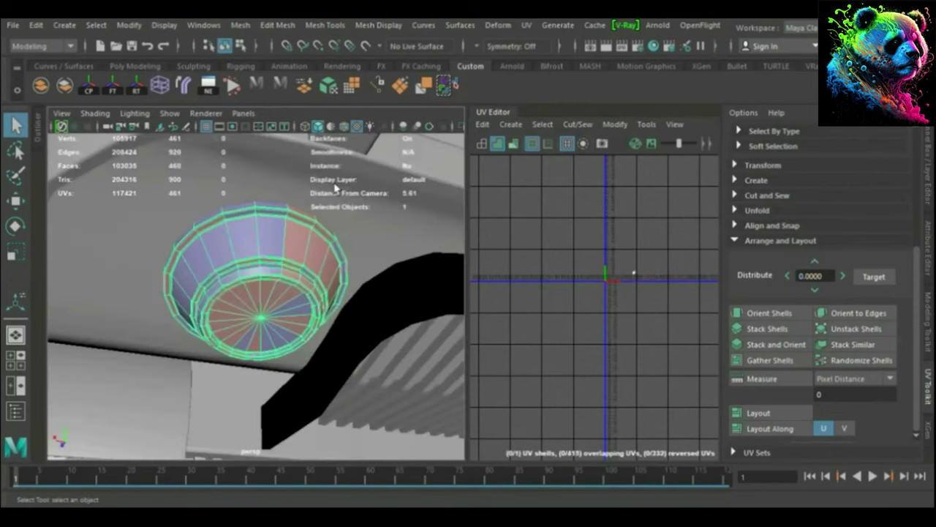
pyautogui.scroll(-5, 246, 267)
# Inspect the UV shells of the housing band and the framed front grille band.
pyautogui.click(247, 268)
pyautogui.moveTo(247, 268)
pyautogui.keyDown('alt'); pyautogui.mouseDown()
pyautogui.moveTo(334, 323)
pyautogui.moveTo(364, 245)
pyautogui.mouseUp(); pyautogui.keyUp('alt')
pyautogui.scroll(5, 334, 323)
pyautogui.click(363, 295)
pyautogui.scroll(-5, 435, 271)
pyautogui.press('f')
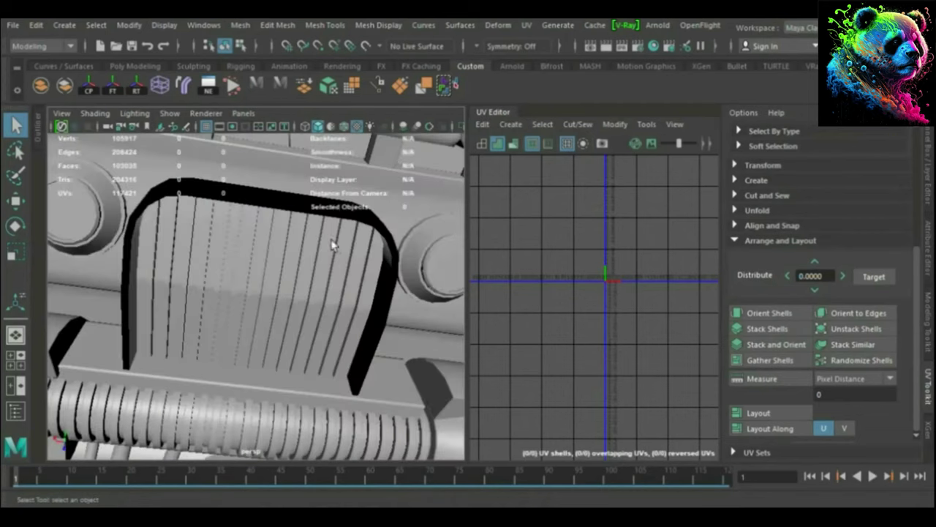
pyautogui.click(276, 212)
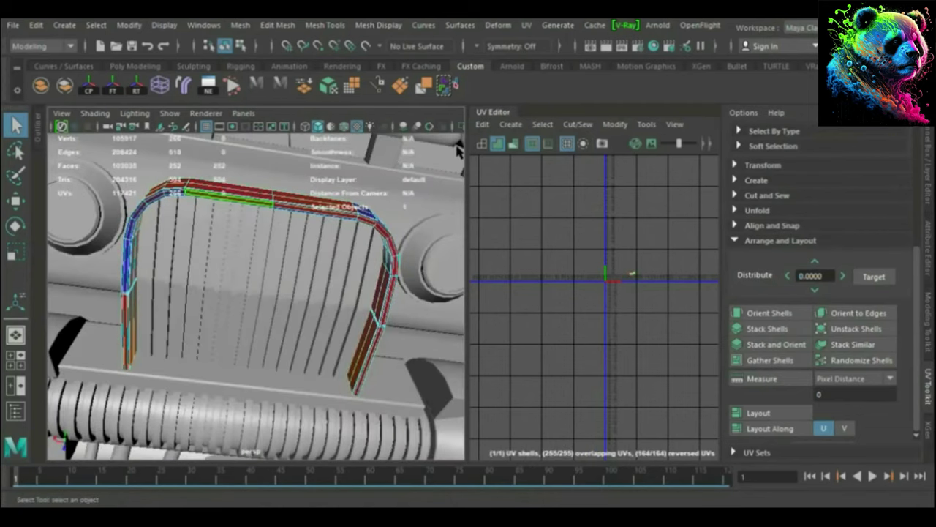
pyautogui.scroll(-5, 457, 150)
pyautogui.click(407, 257)
pyautogui.keyDown('alt'); pyautogui.moveTo(407, 256); pyautogui.dragTo(315, 277); pyautogui.keyUp('alt')
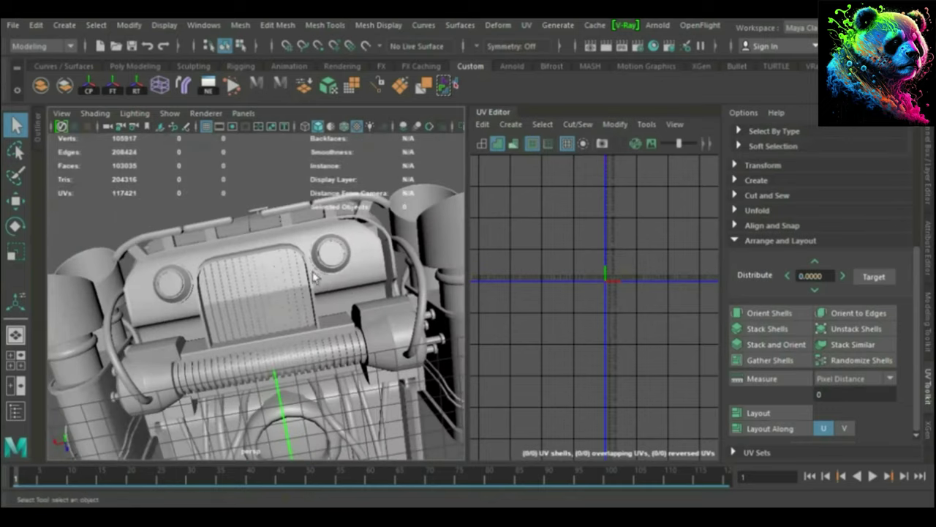
# Check the round knob's UVs, switch to the Move tool and hide the viewport grid.
pyautogui.click(332, 252)
pyautogui.moveTo(383, 286)
pyautogui.keyDown('alt'); pyautogui.mouseDown()
pyautogui.moveTo(409, 181)
pyautogui.moveTo(352, 242)
pyautogui.mouseUp(); pyautogui.keyUp('alt')
pyautogui.press('w')
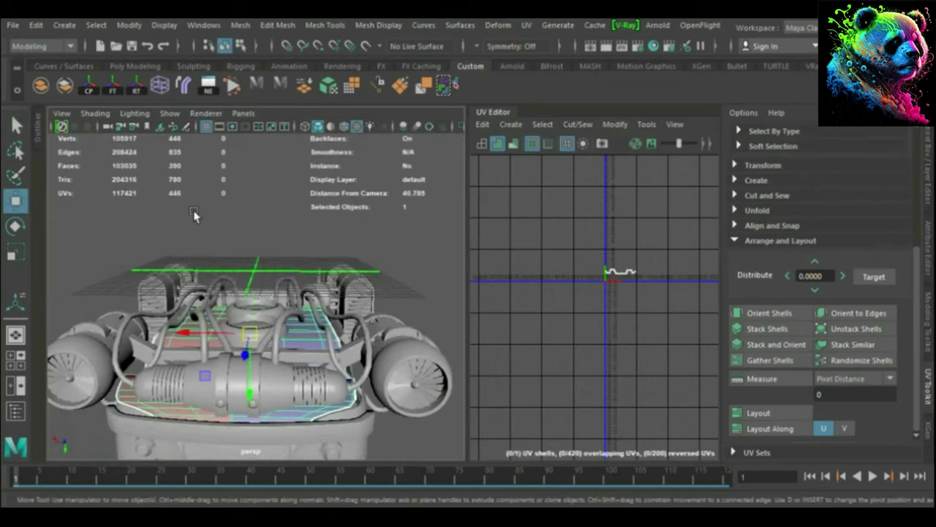
pyautogui.click(219, 126)
pyautogui.keyDown('alt'); pyautogui.moveTo(304, 188); pyautogui.dragTo(428, 246); pyautogui.keyUp('alt')
# Scale the flat plate under the spheres and hoses very slightly with the Scale tool.
pyautogui.scroll(2, 362, 309)
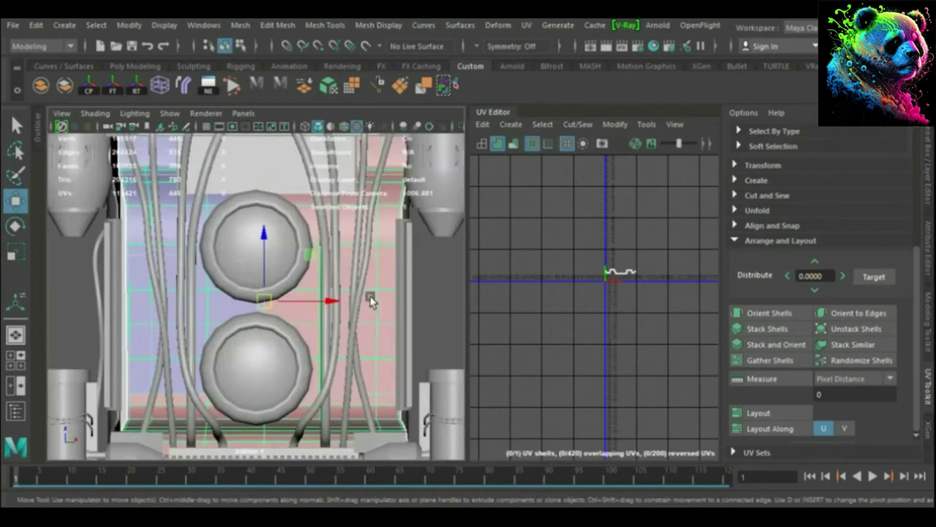
pyautogui.keyDown('alt'); pyautogui.moveTo(350, 308); pyautogui.dragTo(345, 259); pyautogui.keyUp('alt')
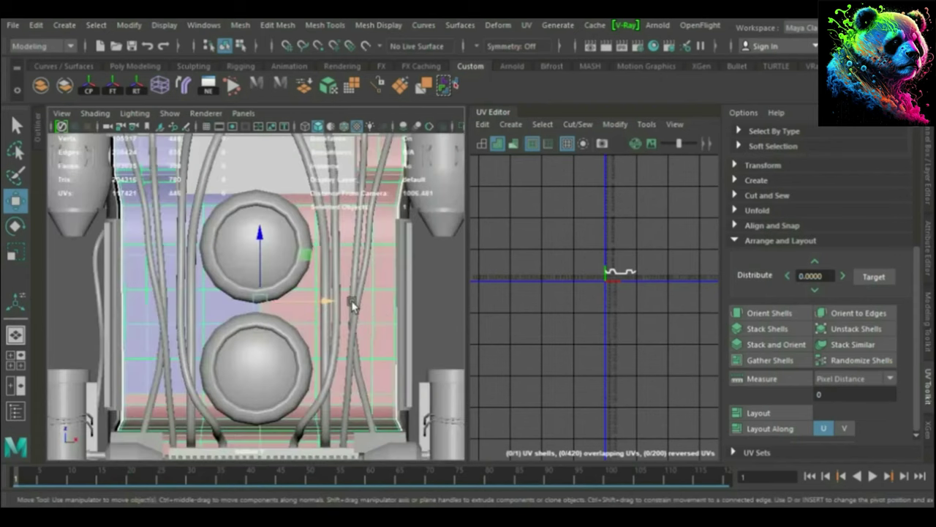
pyautogui.click(352, 306)
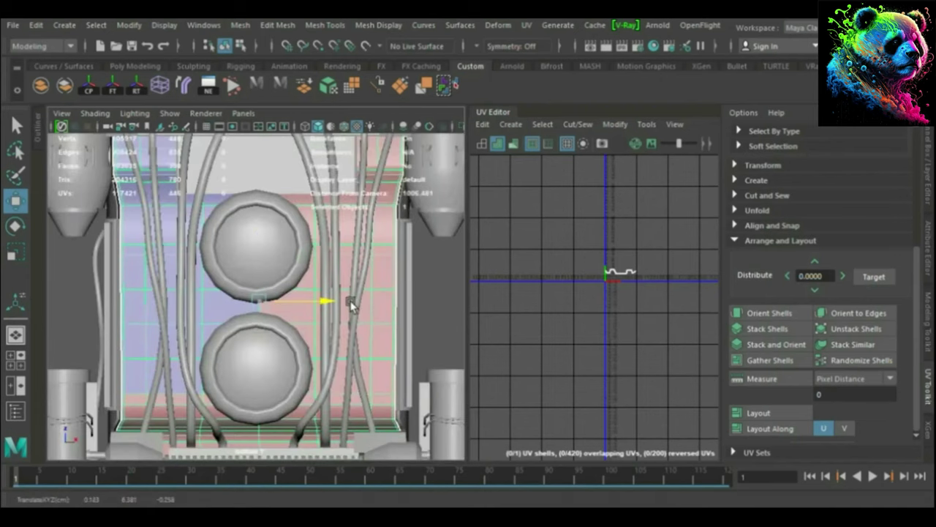
pyautogui.press('r')
pyautogui.moveTo(318, 301)
pyautogui.mouseDown()
pyautogui.moveTo(324, 305)
pyautogui.moveTo(84, 278)
pyautogui.mouseUp()
# Frame the whole model and select the plate part to view its underside UVs.
pyautogui.press('a')
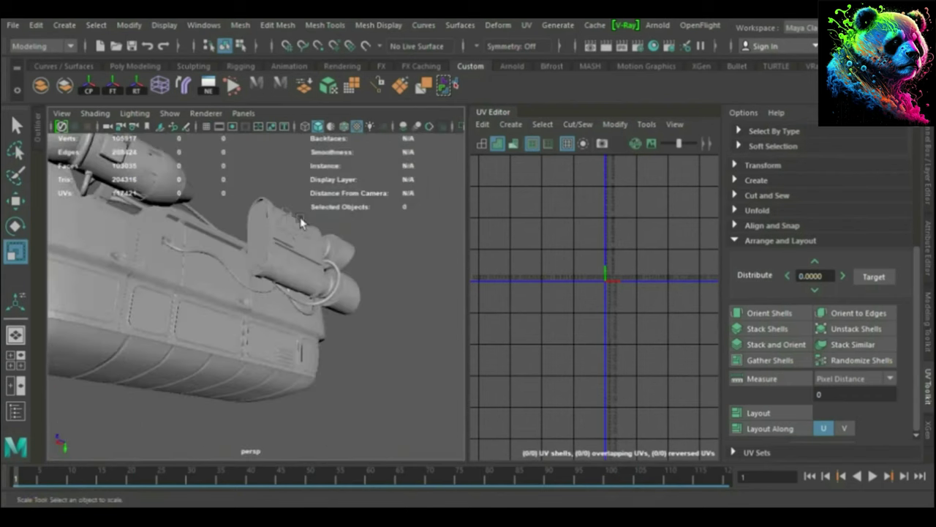
pyautogui.scroll(5, 247, 376)
pyautogui.click(265, 397)
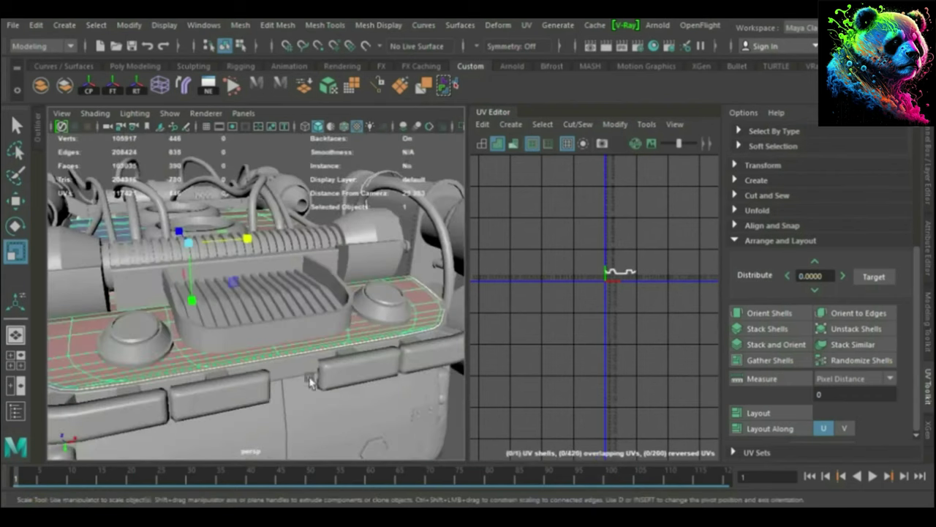
pyautogui.keyDown('alt'); pyautogui.moveTo(266, 397); pyautogui.dragTo(223, 368); pyautogui.keyUp('alt')
pyautogui.scroll(-5, 223, 368)
pyautogui.scroll(5, 154, 366)
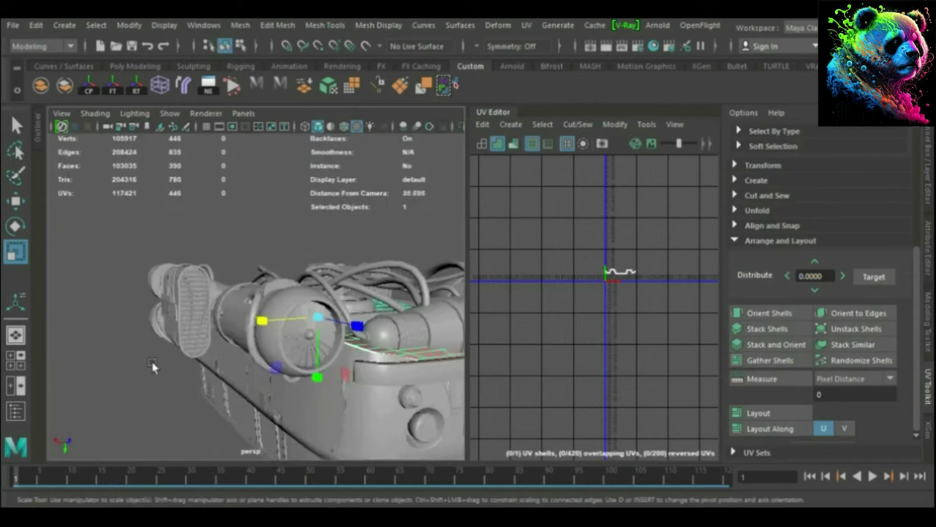
pyautogui.keyDown('alt'); pyautogui.moveTo(153, 365); pyautogui.dragTo(259, 182); pyautogui.keyUp('alt')
pyautogui.keyDown('alt'); pyautogui.moveTo(267, 250); pyautogui.dragTo(293, 248); pyautogui.keyUp('alt')
pyautogui.scroll(4, 319, 248)
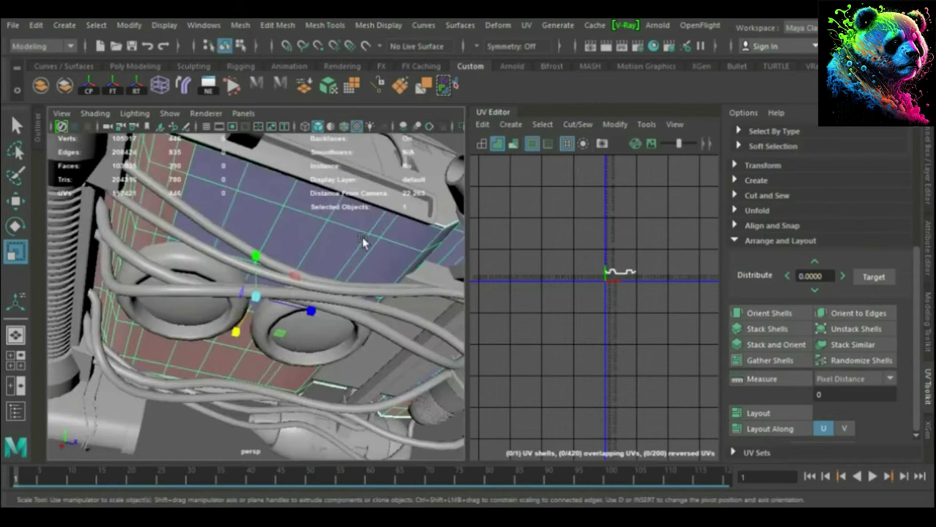
# Straighten the tilted UV shell horizontally with Orient Shells, then select the lamp panel.
pyautogui.moveTo(568, 202); pyautogui.dragTo(679, 341)
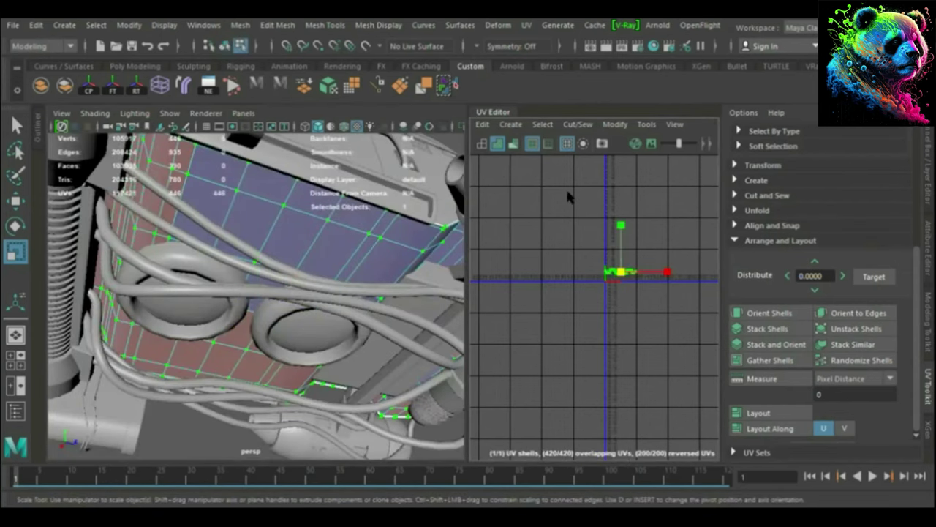
pyautogui.press('f')
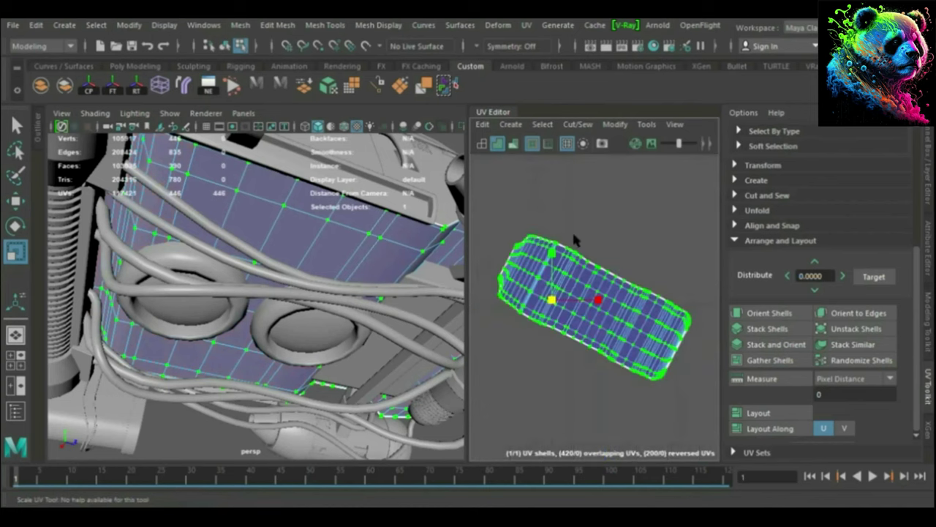
pyautogui.click(770, 312)
pyautogui.press('F8')
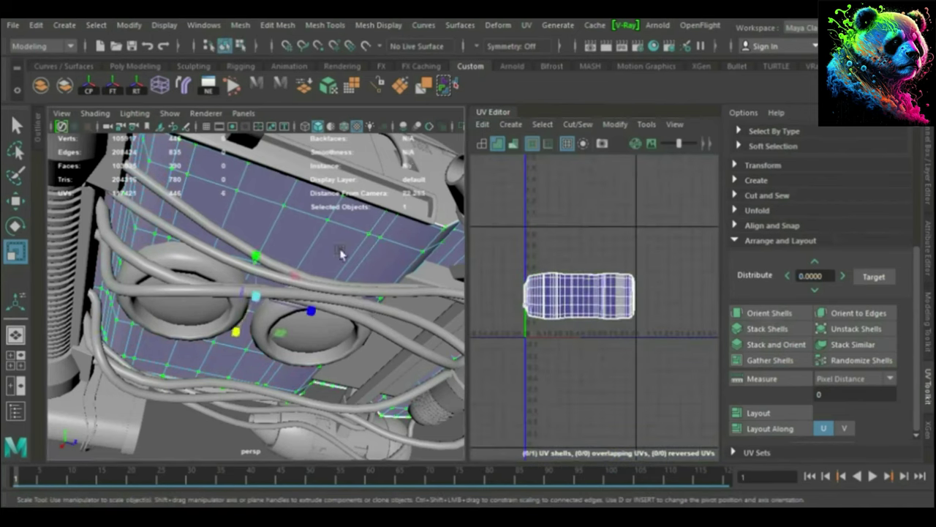
pyautogui.click(261, 217)
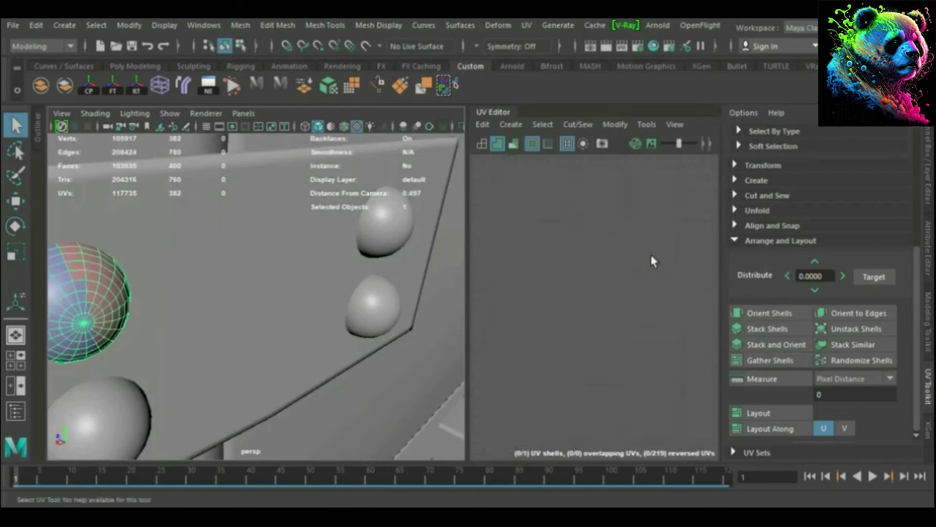
# Select the panel with its four lamp domes and lay out their UV shells together.
pyautogui.keyDown('shift'); pyautogui.click(151, 418); pyautogui.keyUp('shift')
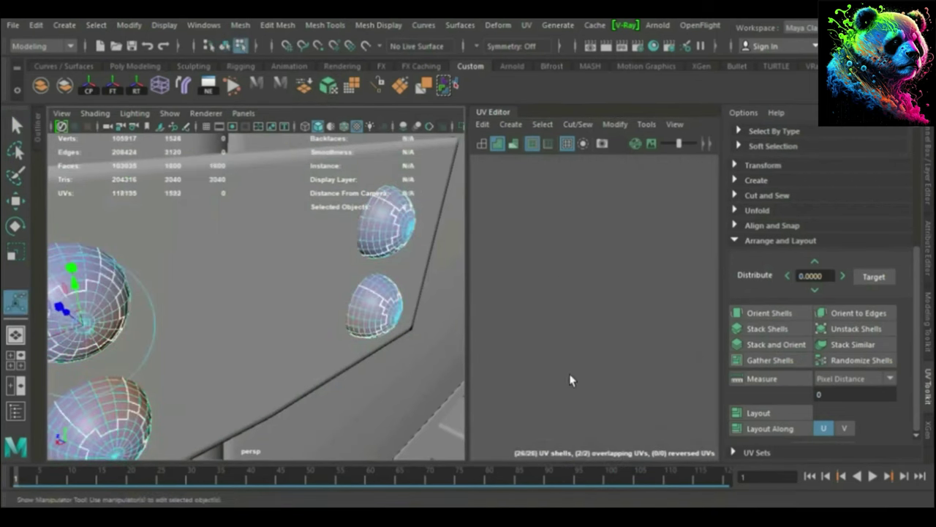
pyautogui.click(228, 328)
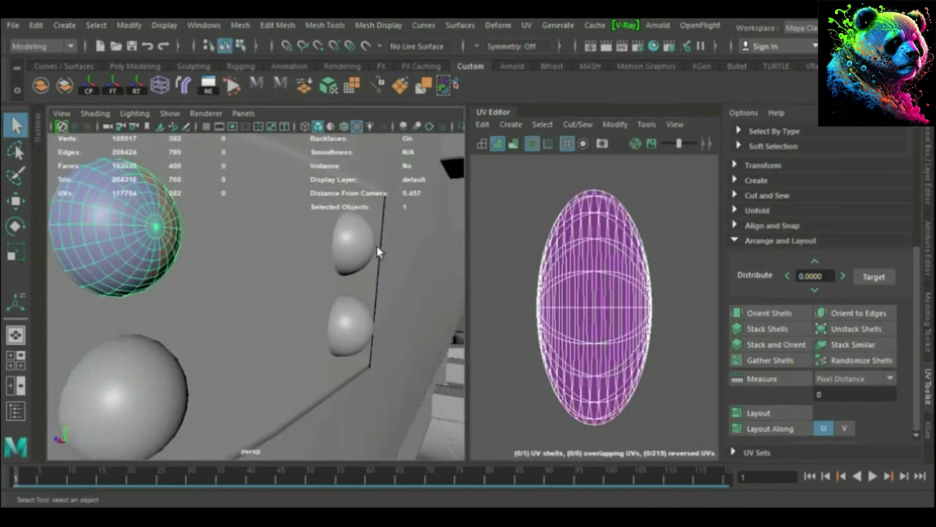
pyautogui.keyDown('shift'); pyautogui.click(135, 416); pyautogui.keyUp('shift')
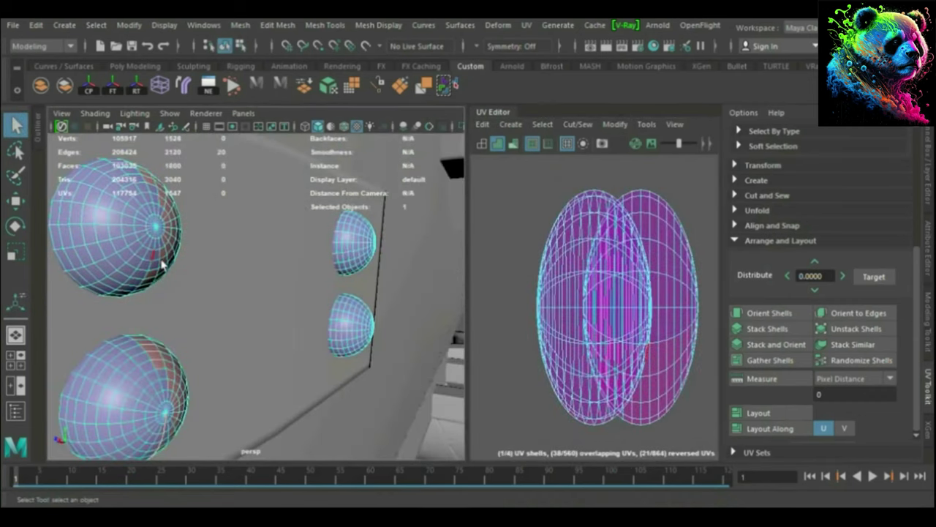
pyautogui.moveTo(160, 260)
pyautogui.keyDown('alt'); pyautogui.mouseDown()
pyautogui.moveTo(249, 270)
pyautogui.moveTo(349, 254)
pyautogui.mouseUp(); pyautogui.keyUp('alt')
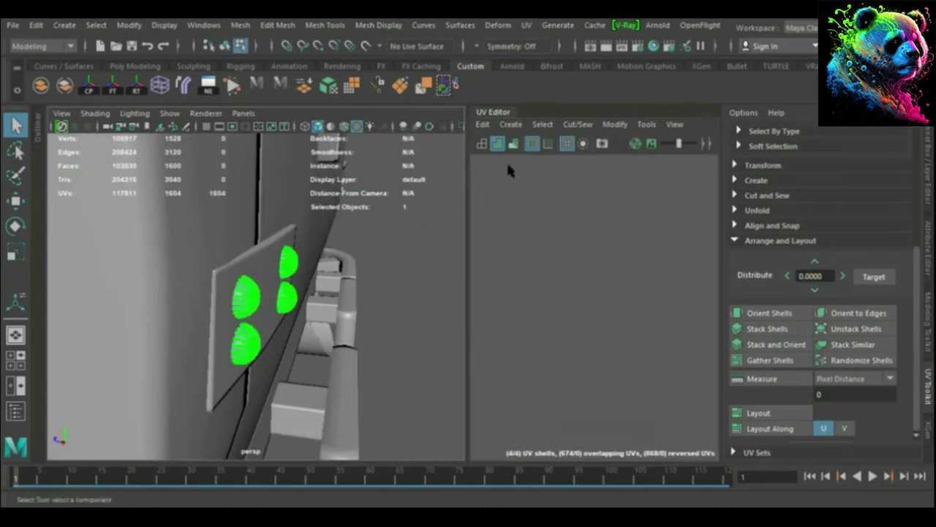
pyautogui.click(392, 249)
pyautogui.hotkey('ctrl', 'z')
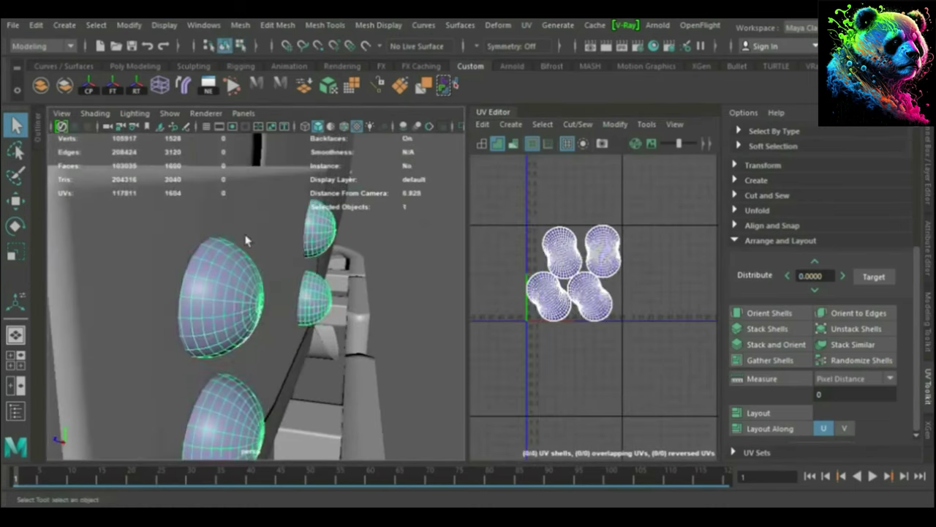
pyautogui.hotkey('ctrl', 'z')
pyautogui.hotkey('ctrl', 'z')
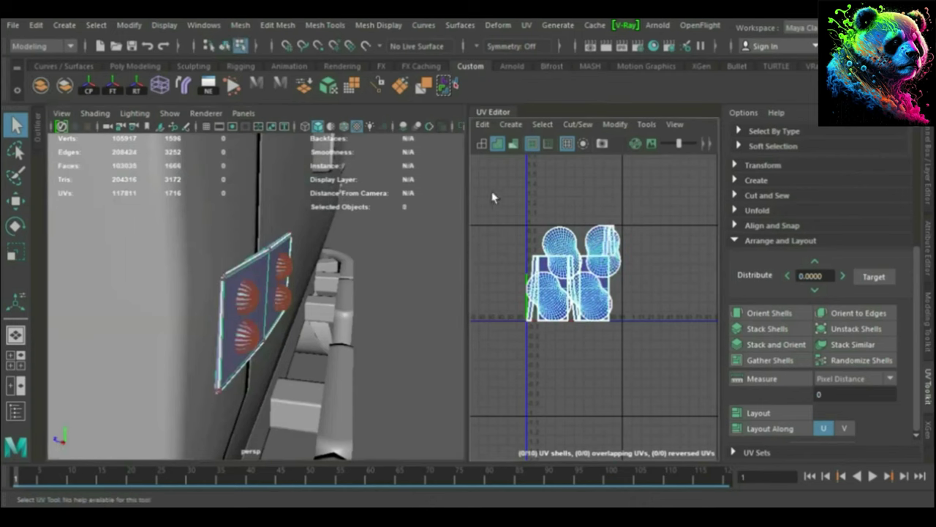
pyautogui.hotkey('ctrl', 'z')
pyautogui.hotkey('ctrl', 'z')
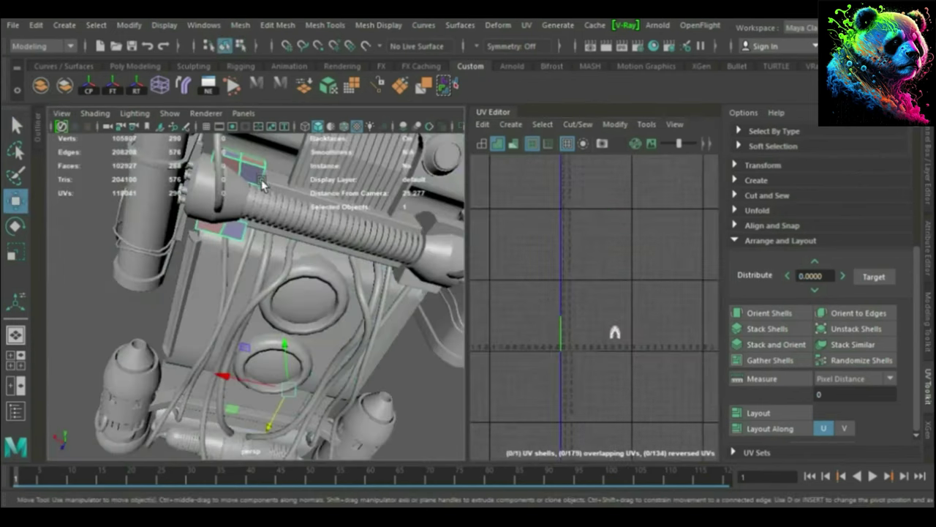
# Frame the box pieces, bring up their UV shells, then select the cone-shaped tube.
pyautogui.press('f')
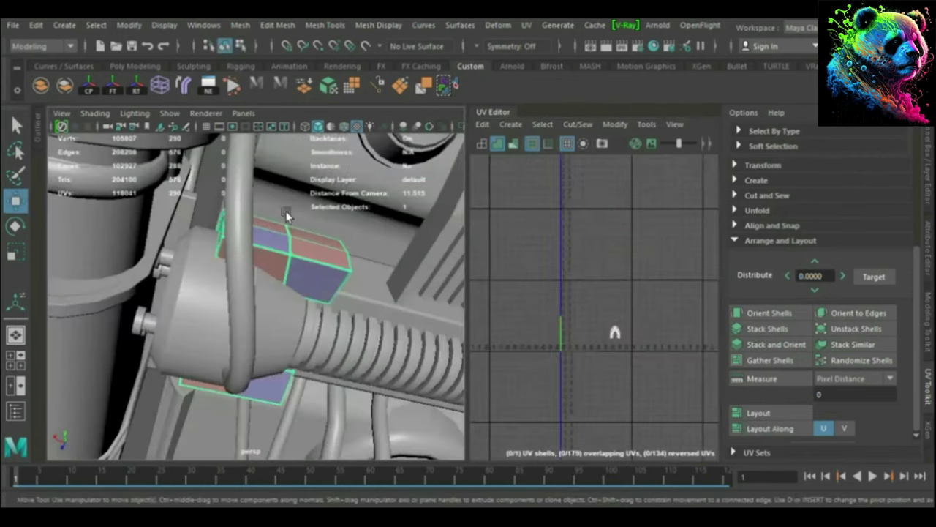
pyautogui.press('t')
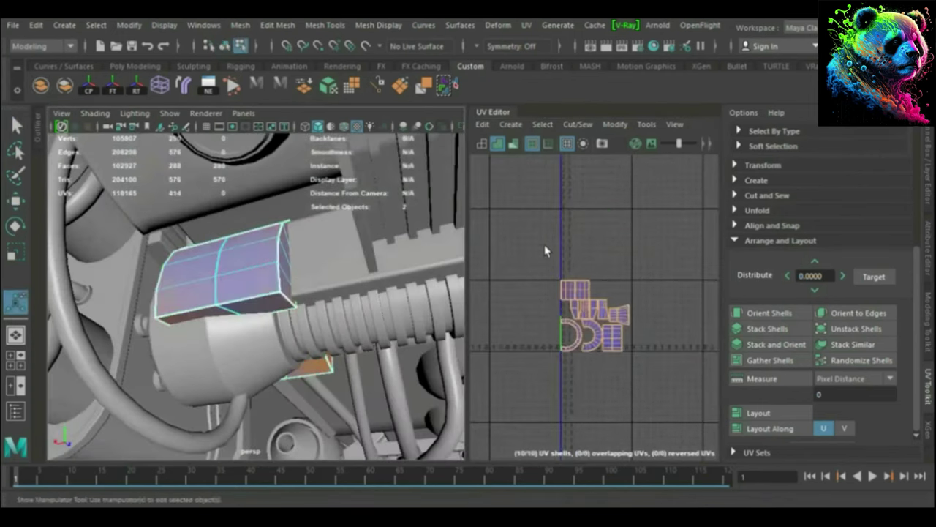
pyautogui.click(644, 218)
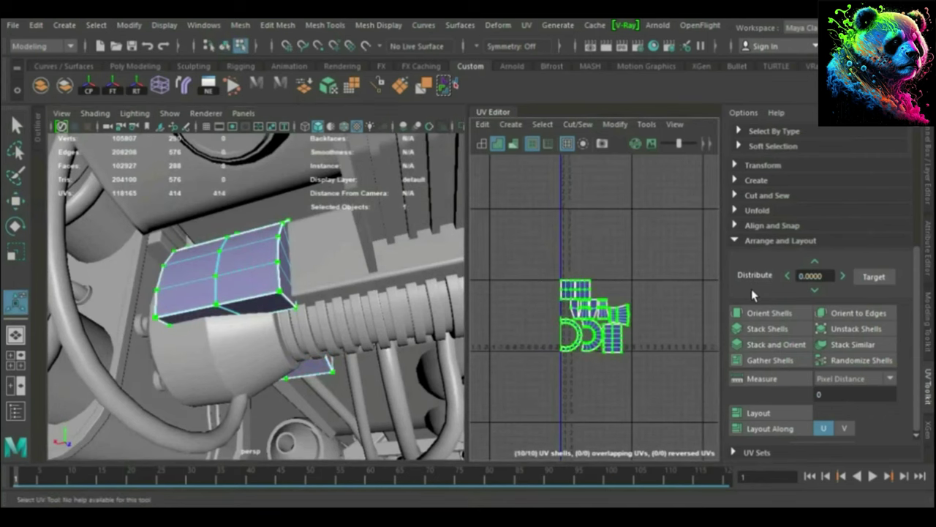
pyautogui.scroll(5, 476, 289)
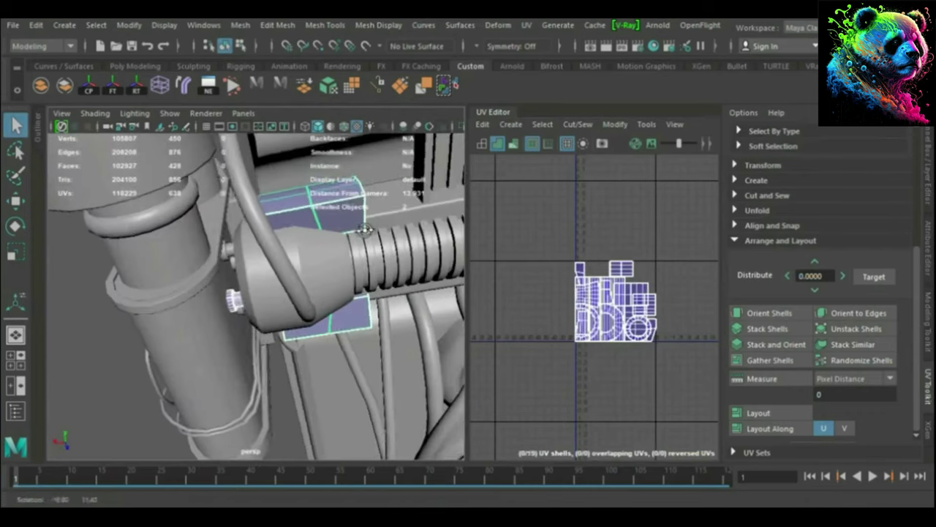
pyautogui.click(296, 263)
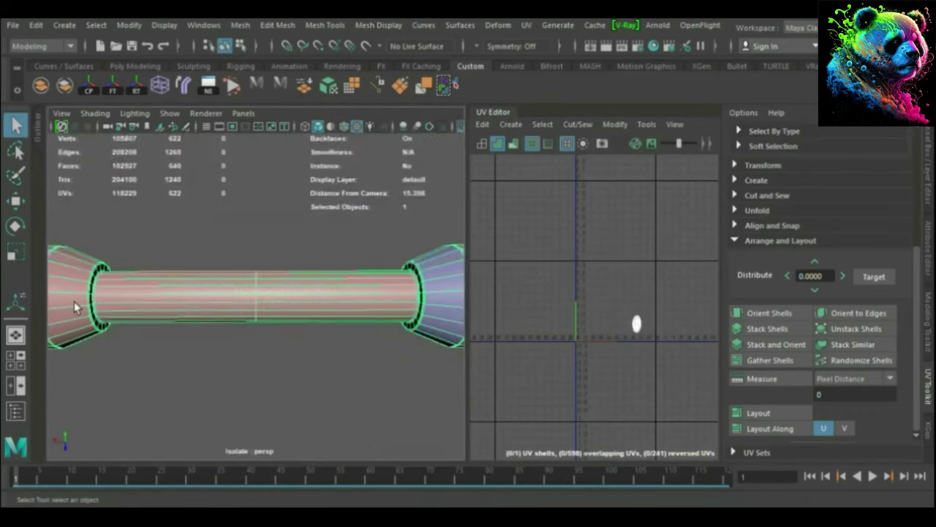
# Isolate the connecting tube and select an edge loop along it.
pyautogui.press('F10')
pyautogui.doubleClick(182, 282)
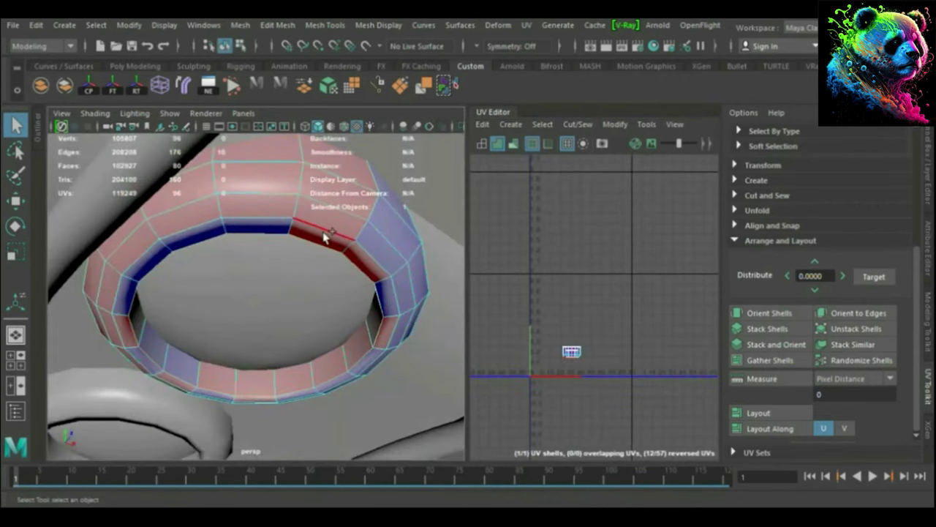
# Select and frame the ring's UVs, narrowing the selection to its inner band.
pyautogui.press('F12')
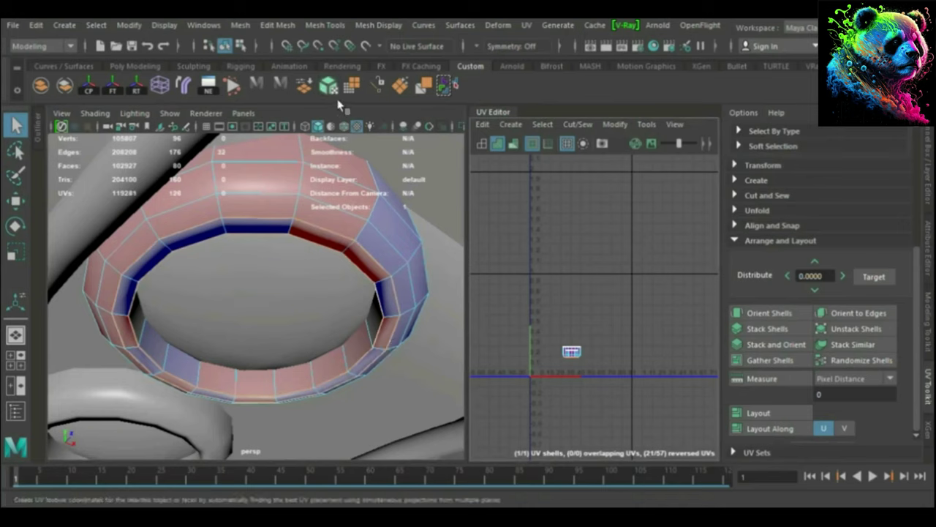
pyautogui.click(695, 254)
pyautogui.moveTo(556, 263); pyautogui.dragTo(644, 416)
pyautogui.press('f')
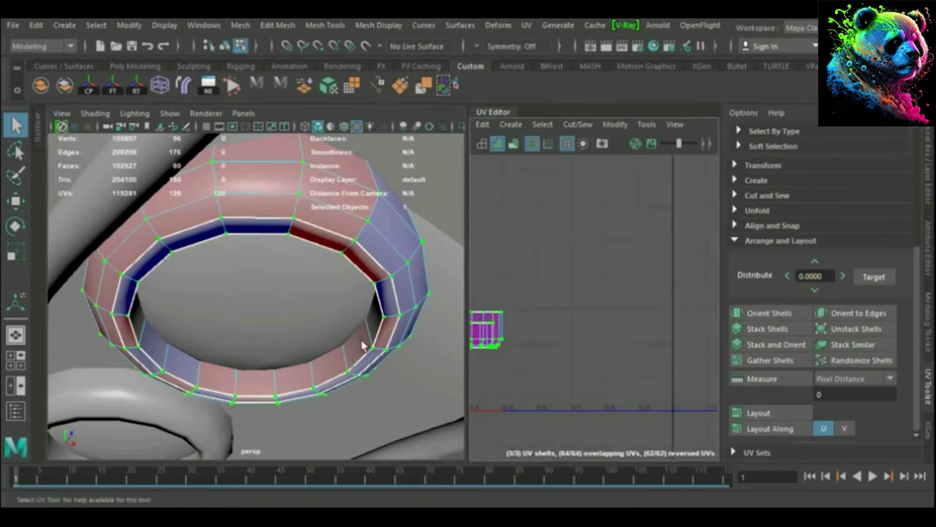
pyautogui.click(503, 314)
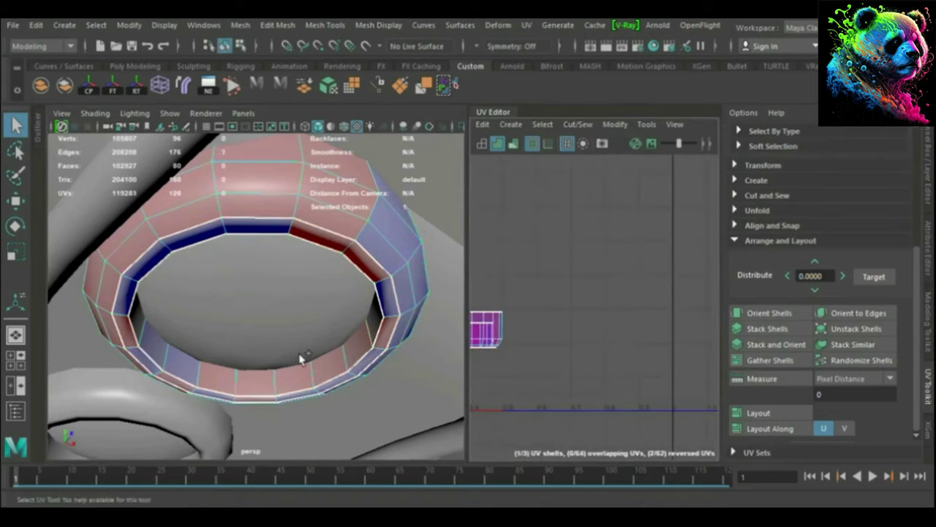
pyautogui.scroll(-2, 546, 246)
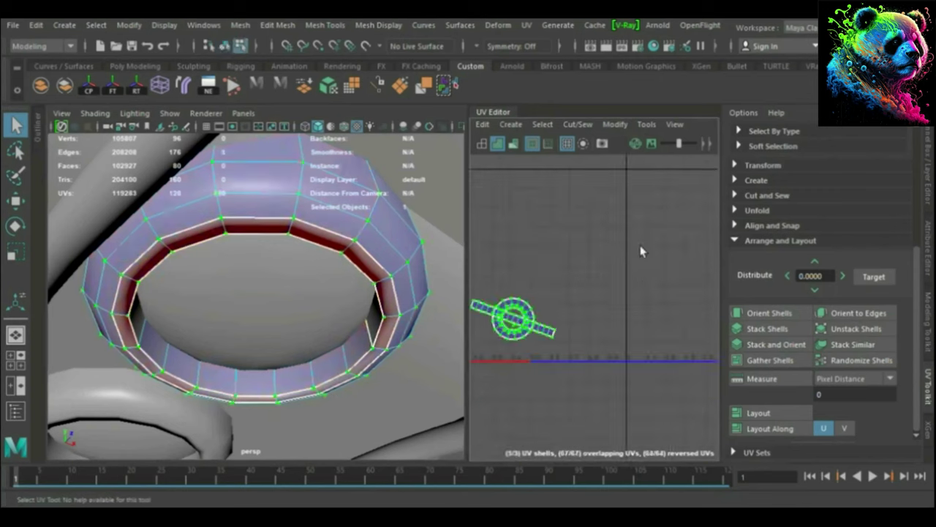
pyautogui.scroll(-3, 585, 263)
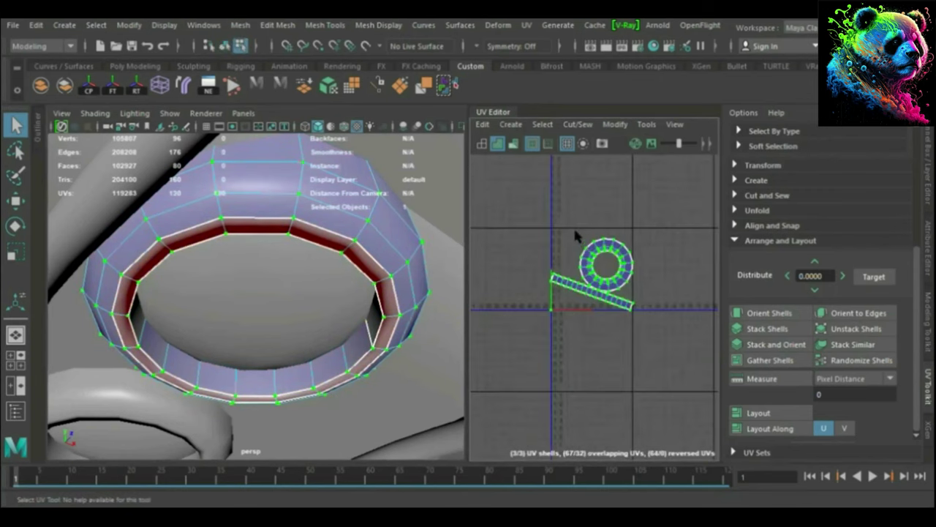
pyautogui.scroll(3, 573, 272)
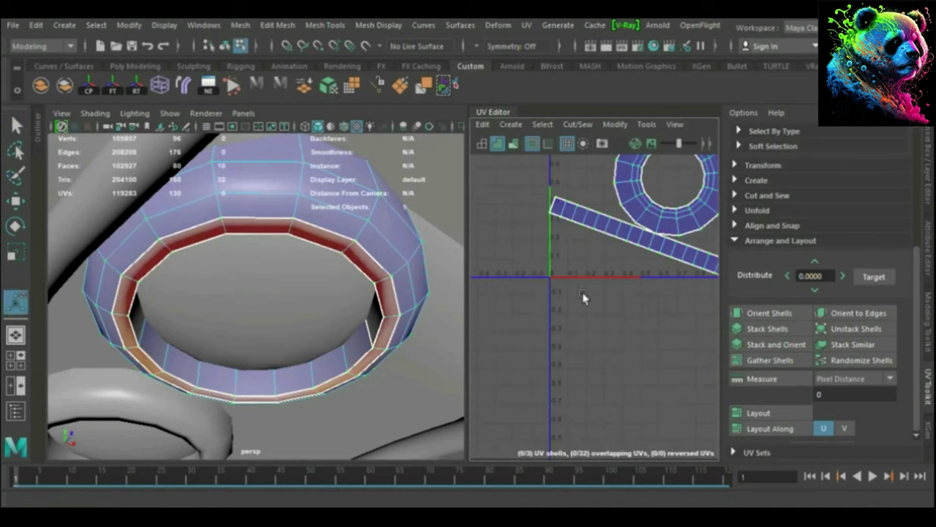
pyautogui.hotkey('ctrl', 'z')
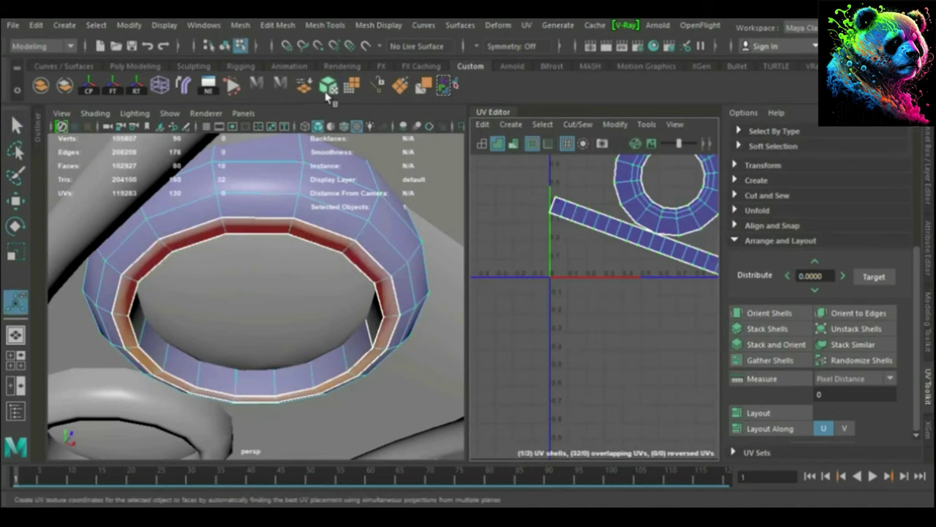
# Apply Automatic mapping to the ring, orient its shells, then pick the inner dome.
pyautogui.click(329, 85)
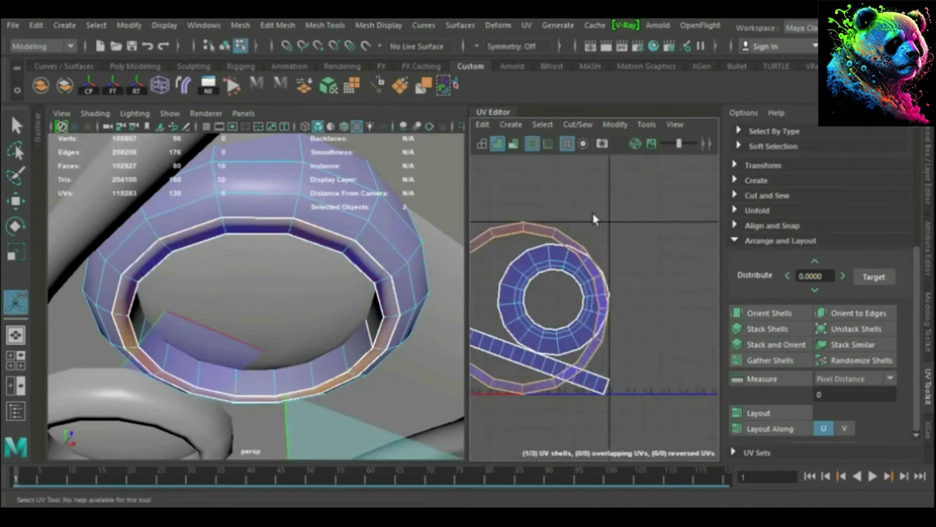
pyautogui.scroll(-3, 594, 219)
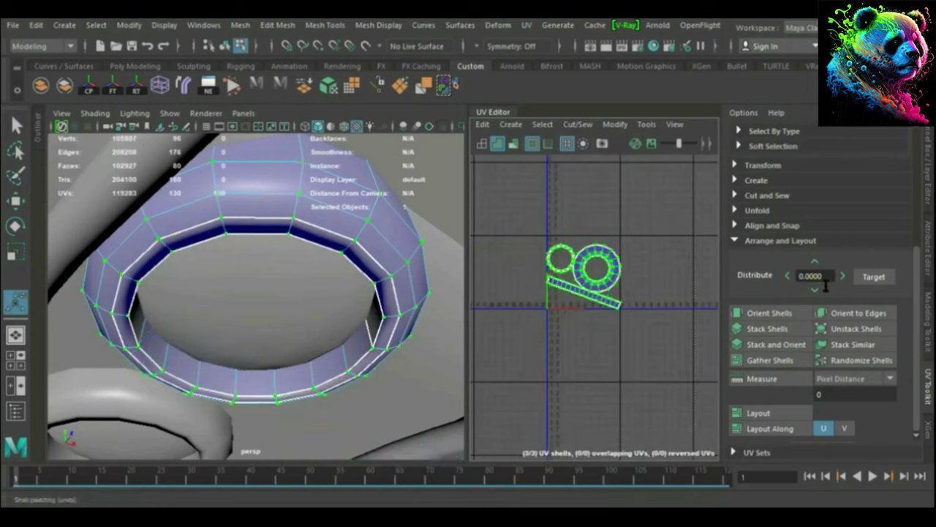
pyautogui.click(769, 312)
pyautogui.scroll(5, 654, 274)
pyautogui.scroll(3, 581, 343)
pyautogui.scroll(-4, 582, 343)
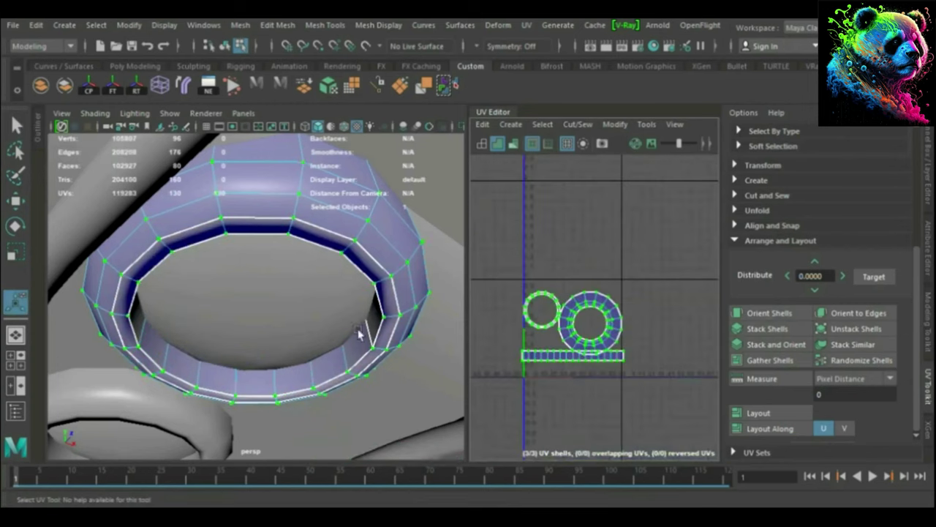
pyautogui.click(307, 314)
pyautogui.moveTo(520, 301); pyautogui.dragTo(550, 327)
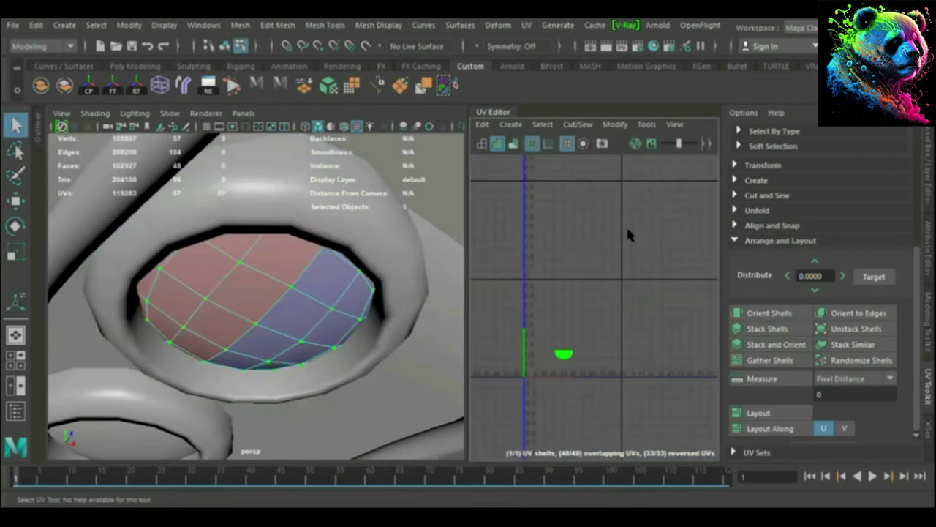
# Combine the dome and ring, spread their four UV shells into a column, then view the whole van.
pyautogui.keyDown('shift'); pyautogui.click(368, 209); pyautogui.keyUp('shift')
pyautogui.click(59, 88)
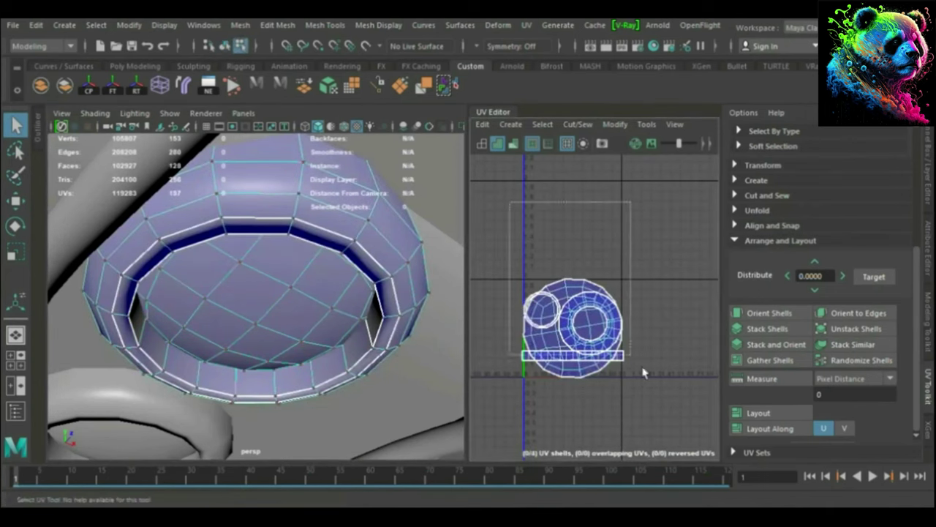
pyautogui.moveTo(643, 373); pyautogui.dragTo(476, 297)
pyautogui.keyDown('shift'); pyautogui.moveTo(476, 297); pyautogui.dragTo(589, 247, button='right'); pyautogui.keyUp('shift')
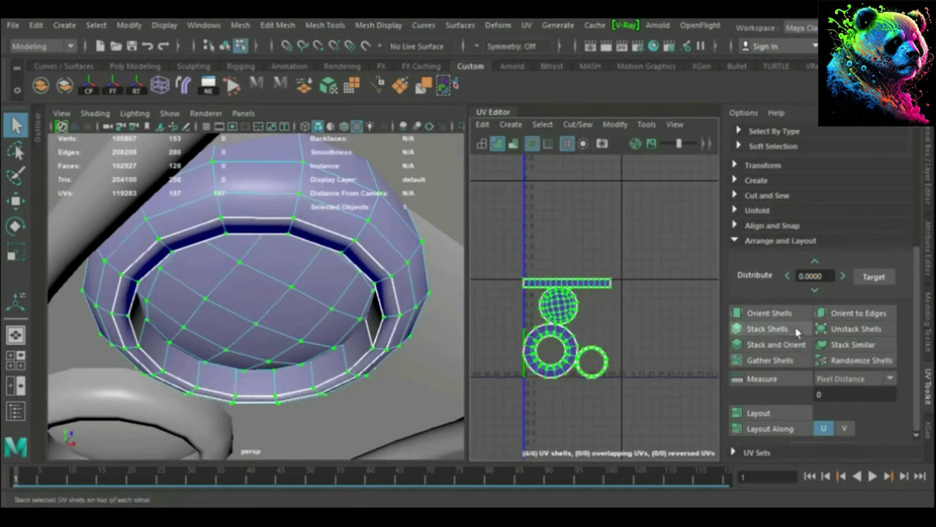
pyautogui.click(775, 329)
pyautogui.hotkey('ctrl', 'z')
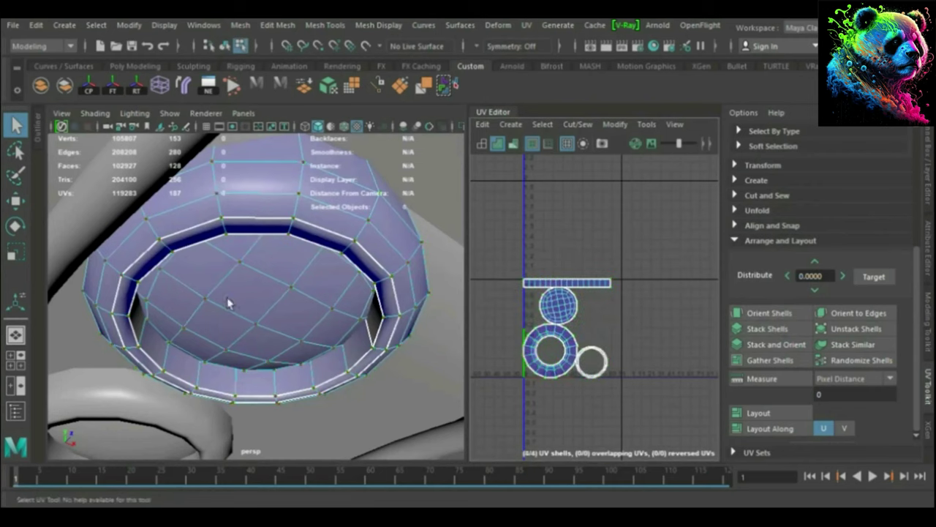
pyautogui.moveTo(228, 303)
pyautogui.keyDown('alt'); pyautogui.mouseDown()
pyautogui.moveTo(251, 370)
pyautogui.moveTo(344, 333)
pyautogui.mouseUp(); pyautogui.keyUp('alt')
pyautogui.scroll(5, 340, 329)
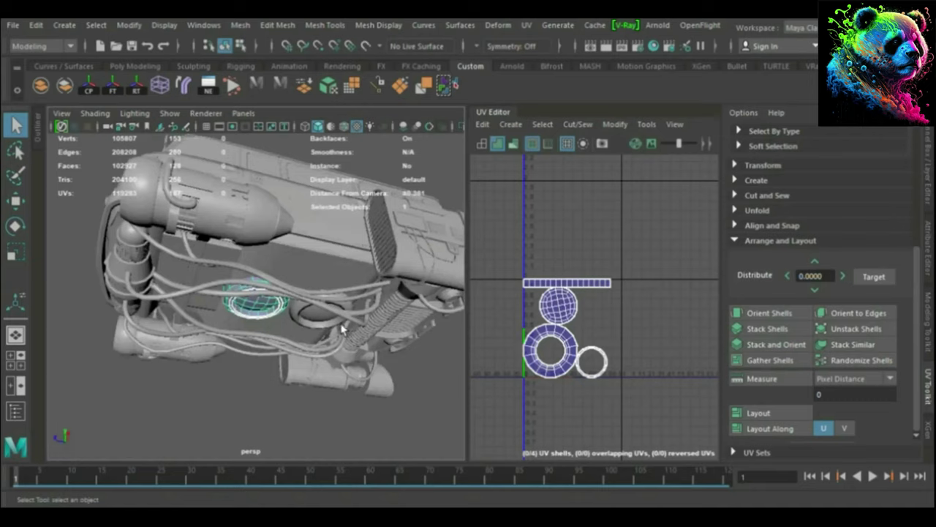
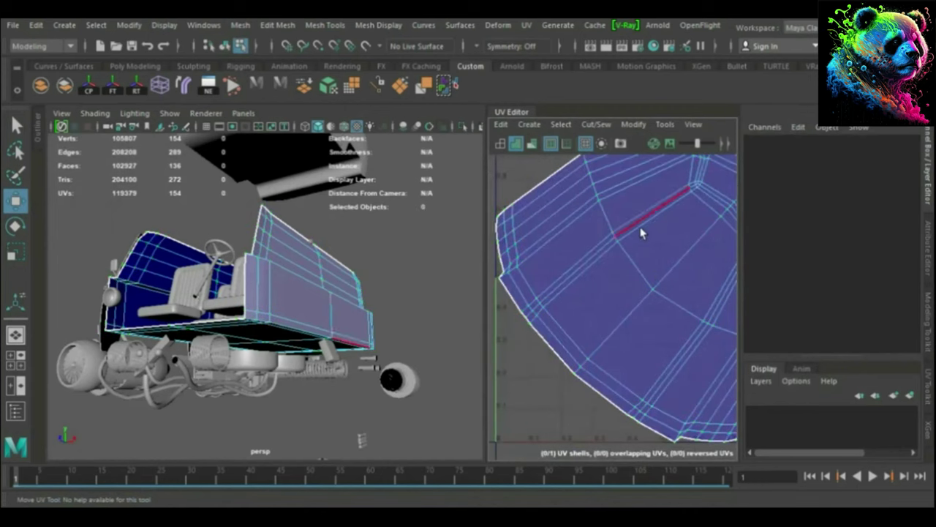
# Cut the body panel's UVs along two edge-loop seams.
pyautogui.doubleClick(641, 233)
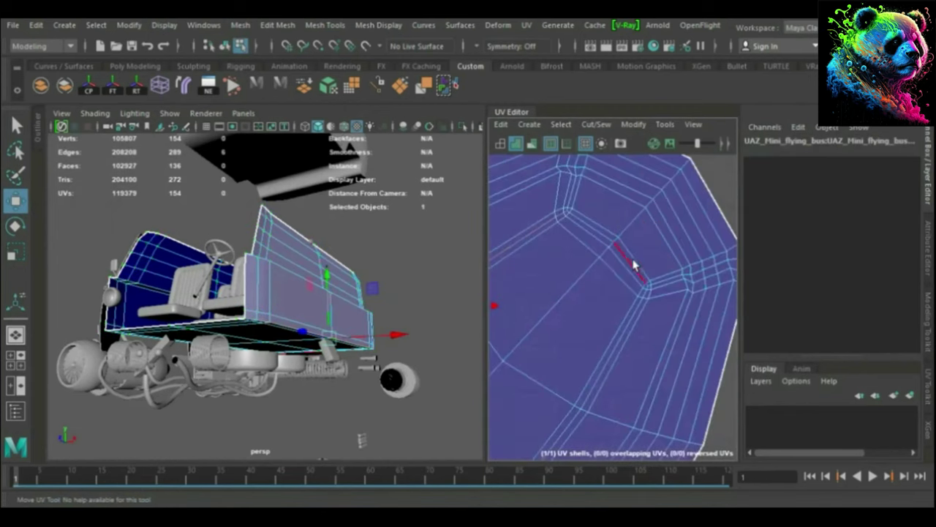
pyautogui.keyDown('shift'); pyautogui.doubleClick(683, 288); pyautogui.keyUp('shift')
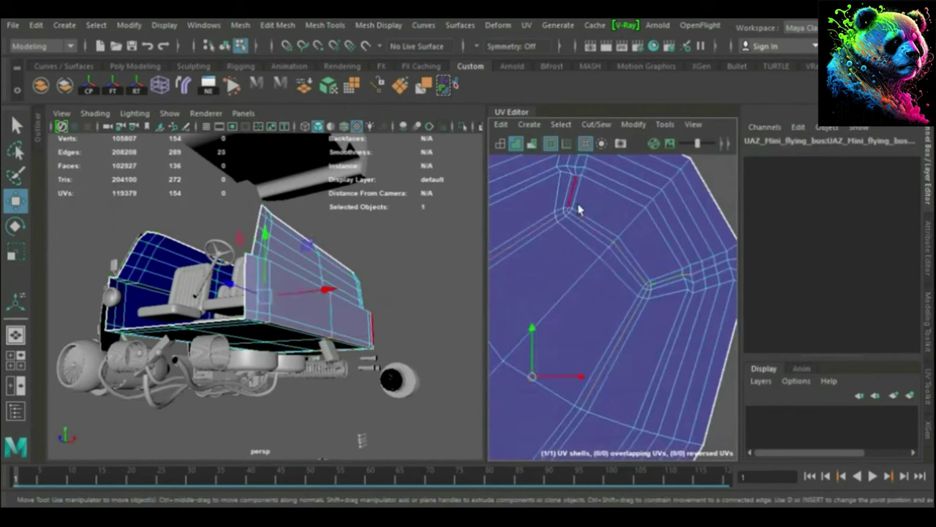
pyautogui.hotkey('ctrl', 'x')
# Pull the four cut shells apart so they don't overlap, then orient them upright.
pyautogui.press('f')
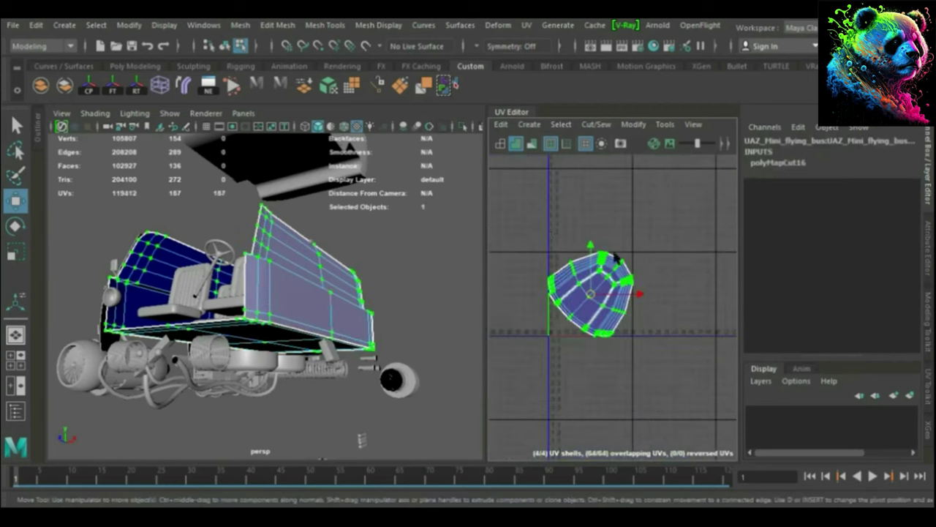
pyautogui.moveTo(616, 258); pyautogui.dragTo(618, 234)
pyautogui.scroll(3, 609, 304)
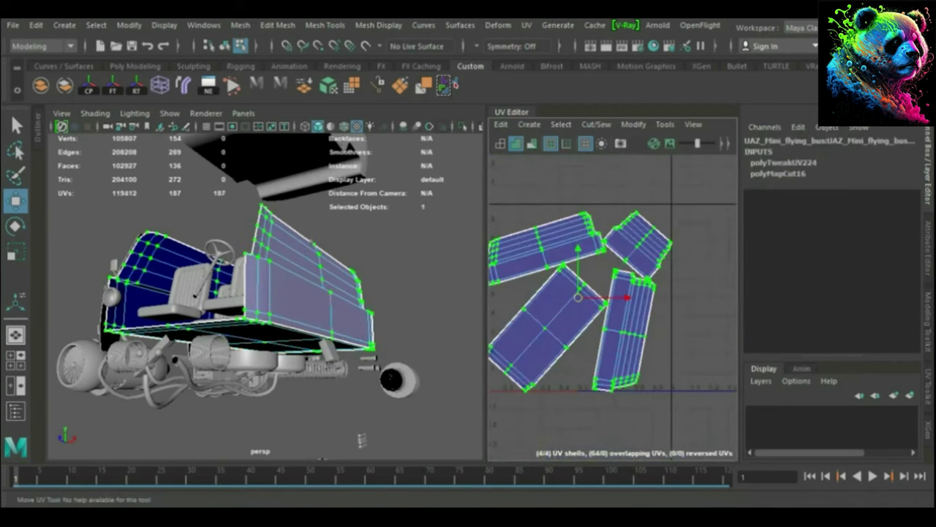
pyautogui.scroll(-5, 828, 220)
pyautogui.click(768, 312)
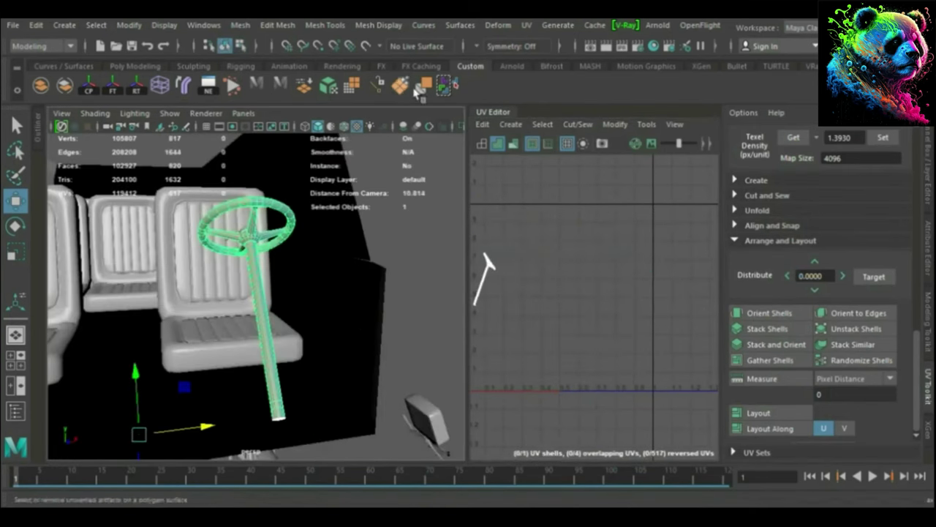
# Select the steering wheel and its hub and apply Automatic UV mapping.
pyautogui.scroll(-3, 605, 307)
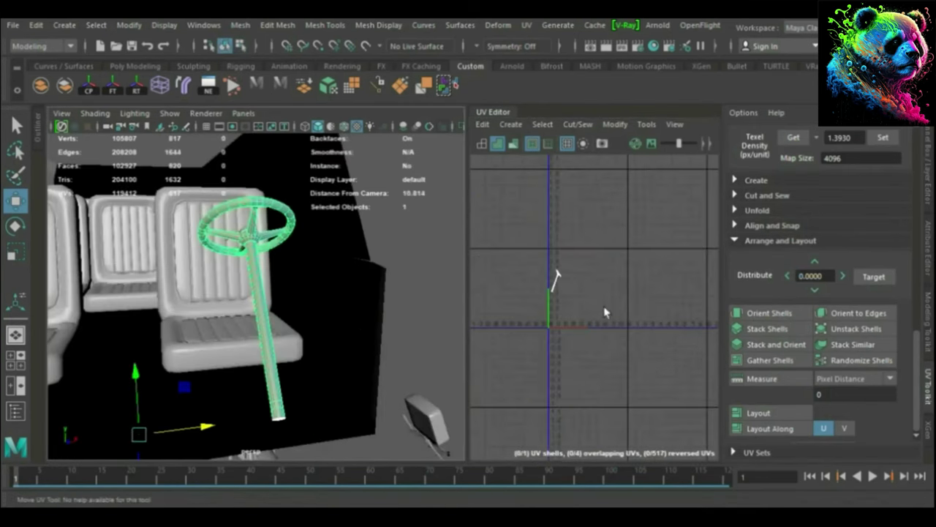
pyautogui.click(324, 95)
pyautogui.scroll(3, 607, 289)
pyautogui.scroll(3, 665, 249)
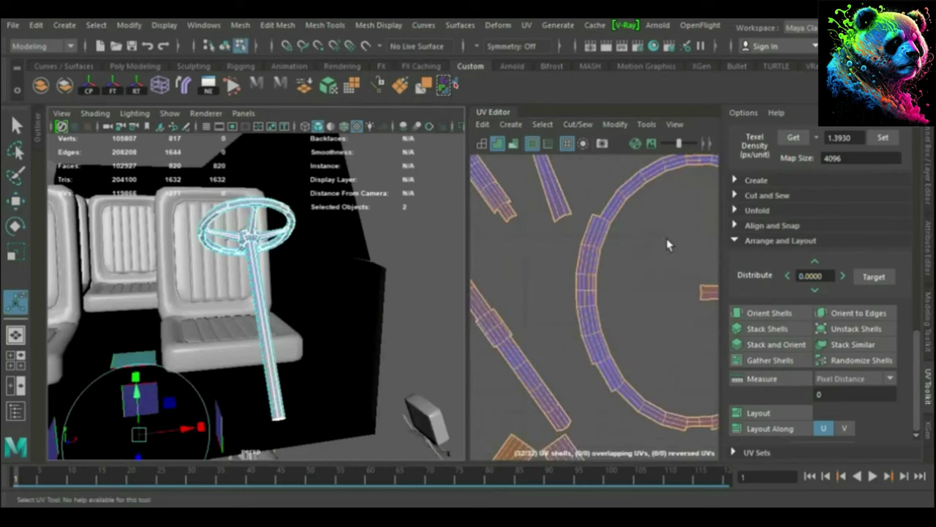
pyautogui.keyDown('alt'); pyautogui.moveTo(410, 277); pyautogui.dragTo(278, 271); pyautogui.keyUp('alt')
pyautogui.click(278, 271)
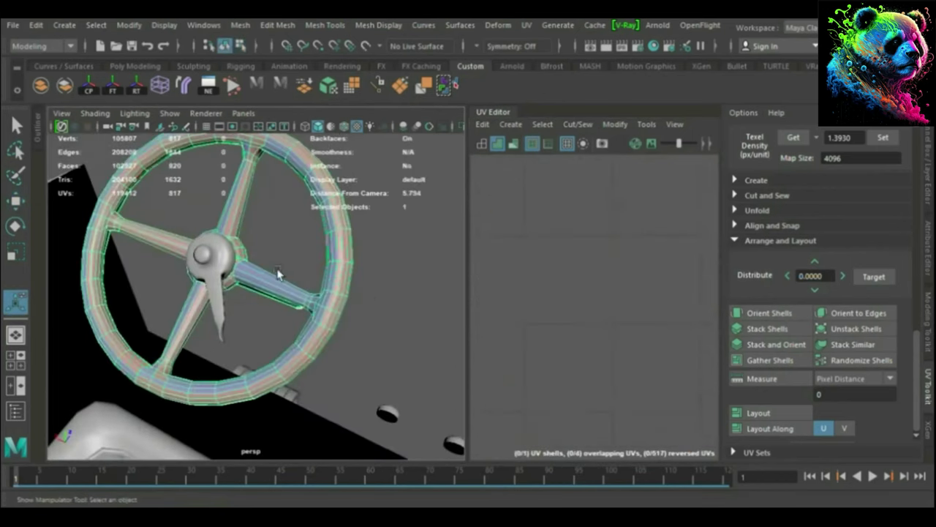
pyautogui.press('q')
pyautogui.keyDown('shift'); pyautogui.click(248, 212); pyautogui.keyUp('shift')
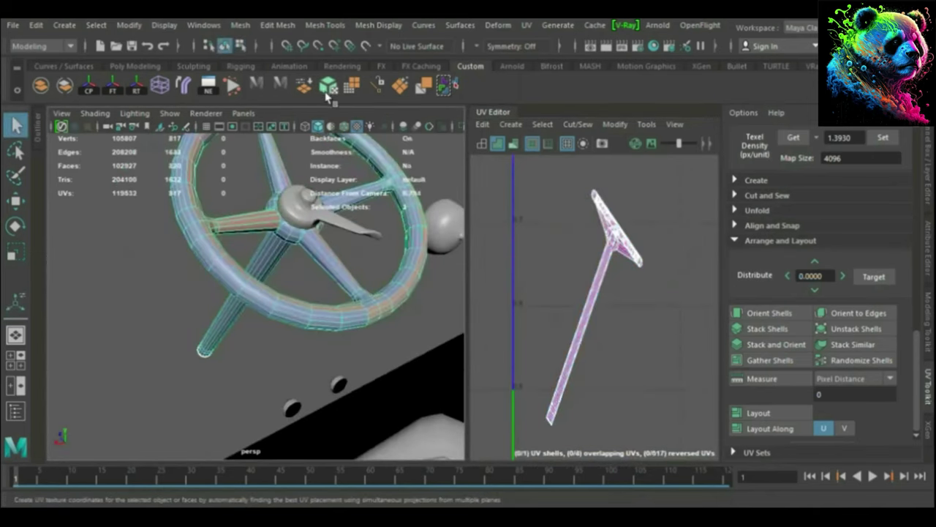
pyautogui.click(328, 85)
pyautogui.press('q')
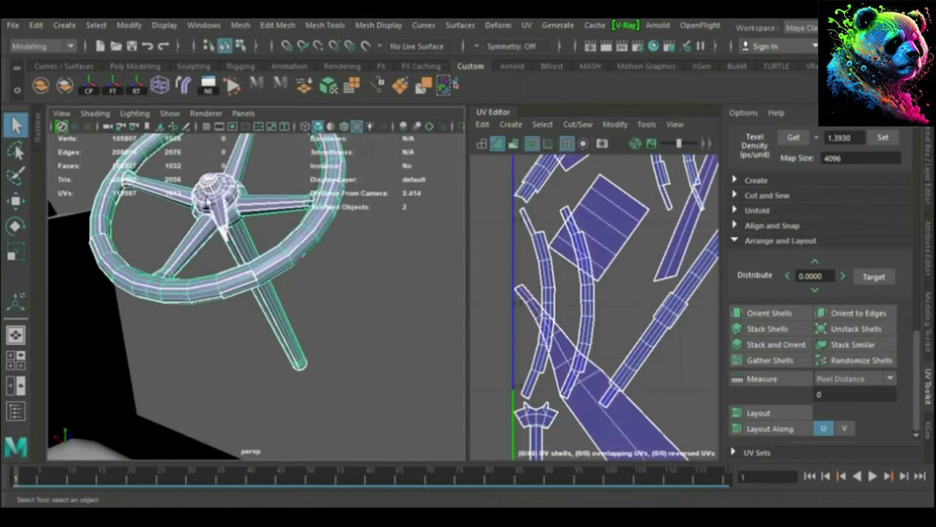
# Lay out the wheel's 44 UV shells inside the 0–1 square.
pyautogui.click(64, 86)
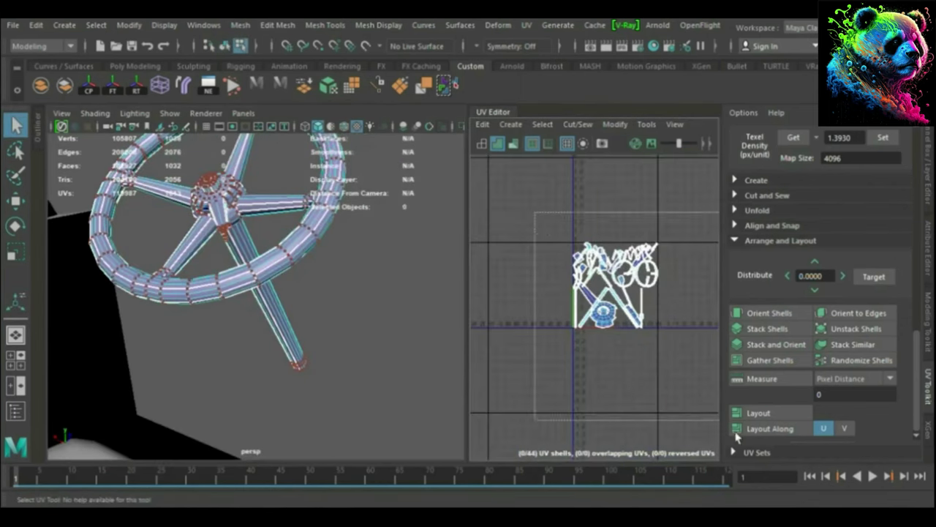
pyautogui.scroll(5, 627, 240)
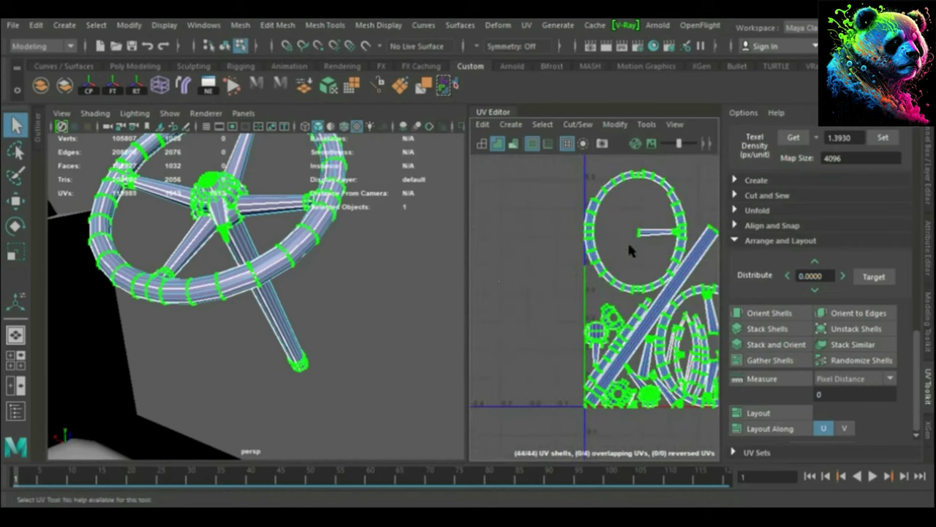
pyautogui.scroll(2, 569, 265)
pyautogui.scroll(1, 576, 269)
pyautogui.scroll(-5, 539, 308)
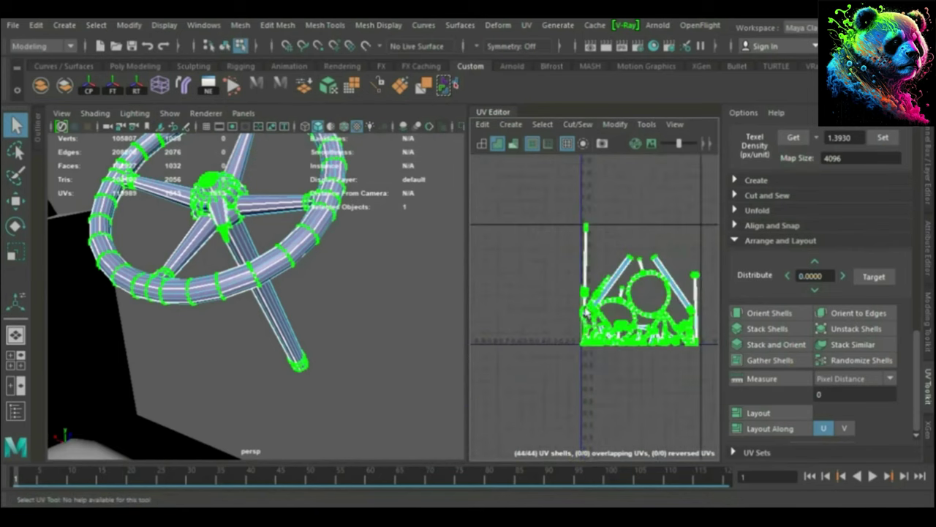
# Apply Automatic UV mapping to the seat back and the seat cushion.
pyautogui.scroll(-5, 292, 322)
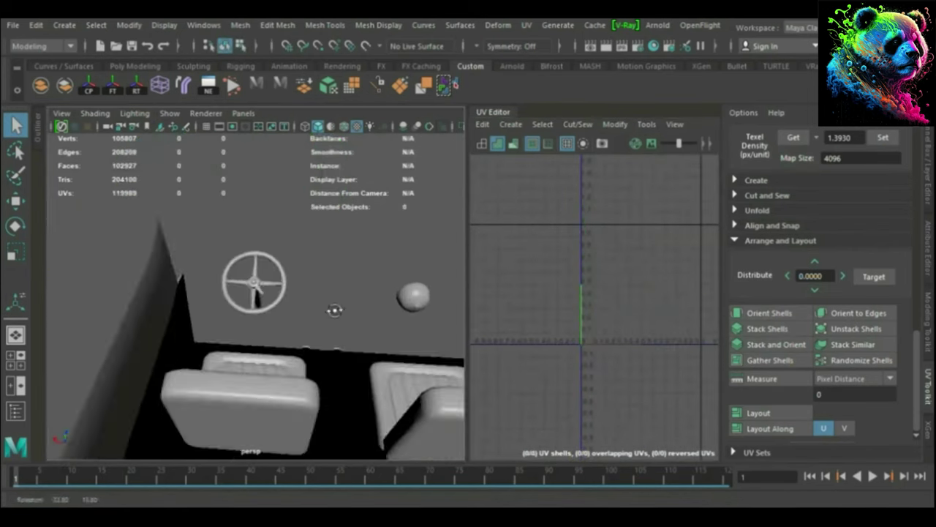
pyautogui.click(293, 388)
pyautogui.press('f')
pyautogui.keyDown('alt'); pyautogui.moveTo(374, 357); pyautogui.dragTo(217, 314); pyautogui.keyUp('alt')
pyautogui.scroll(5, 267, 288)
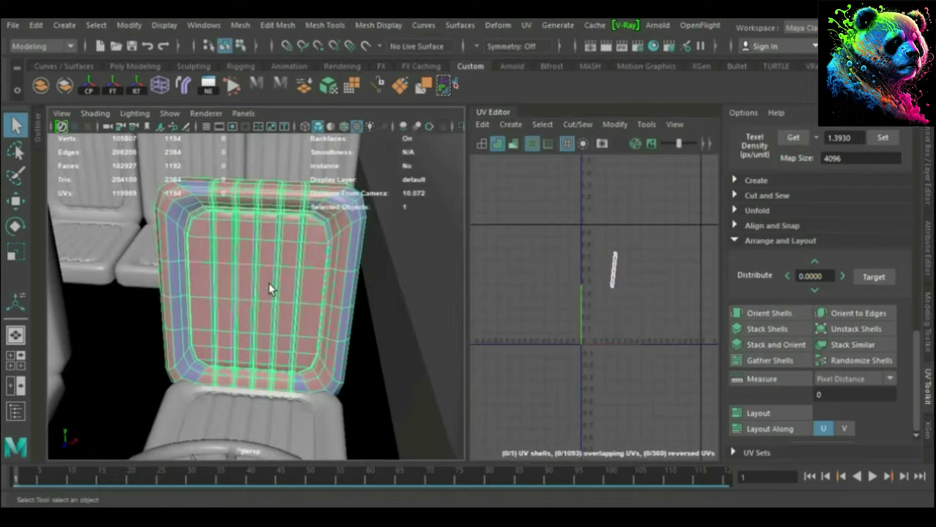
pyautogui.scroll(-2, 272, 286)
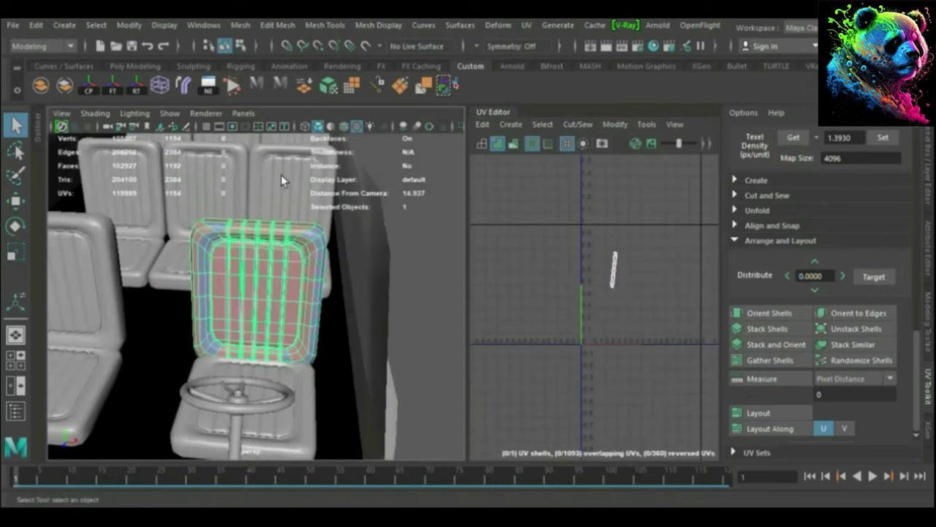
pyautogui.click(336, 90)
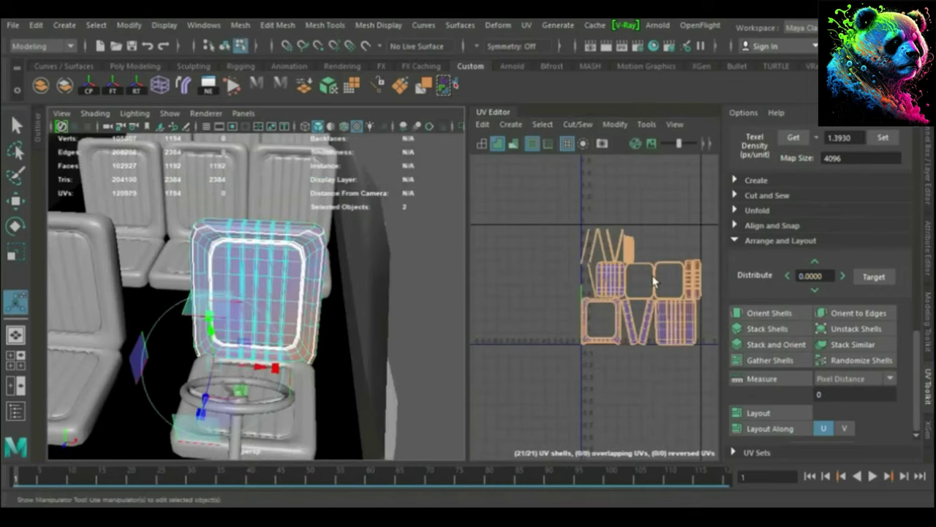
pyautogui.scroll(4, 654, 281)
pyautogui.press('q')
pyautogui.click(315, 392)
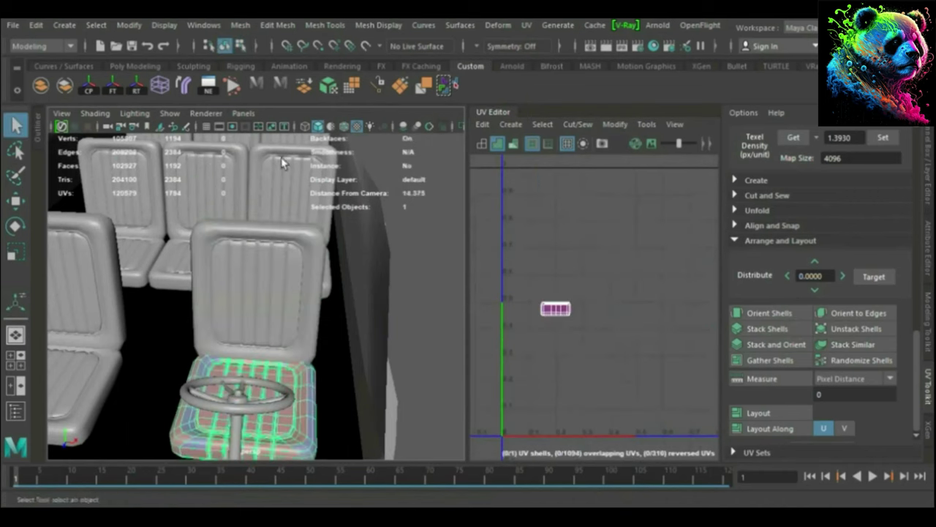
pyautogui.click(329, 86)
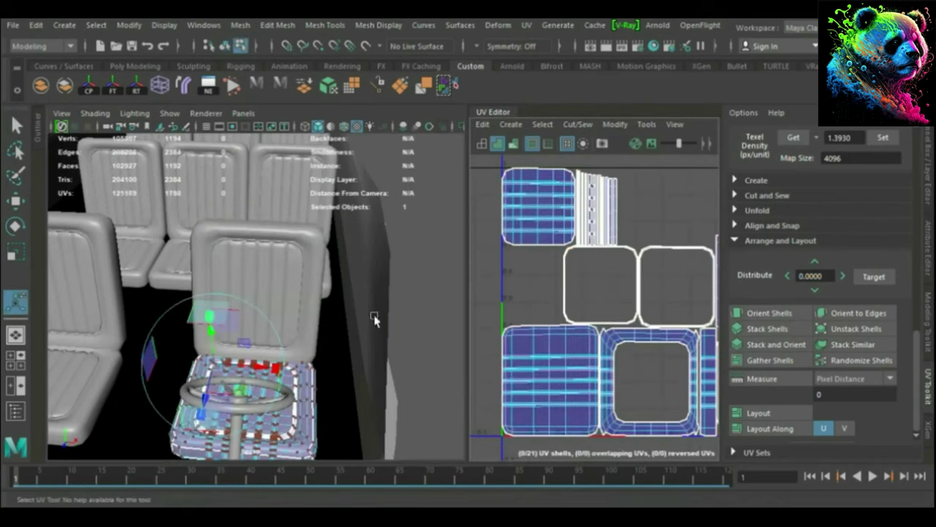
pyautogui.press('q')
# Select both seat parts' UVs and lay out the 42 shells without overlap in 0–1.
pyautogui.keyDown('shift'); pyautogui.click(282, 266); pyautogui.keyUp('shift')
pyautogui.scroll(-4, 505, 210)
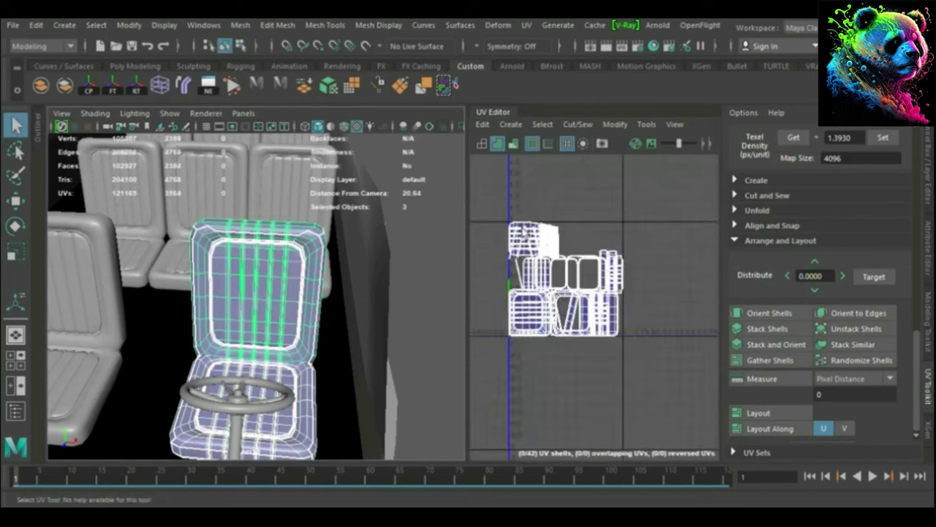
pyautogui.moveTo(505, 210); pyautogui.dragTo(666, 253)
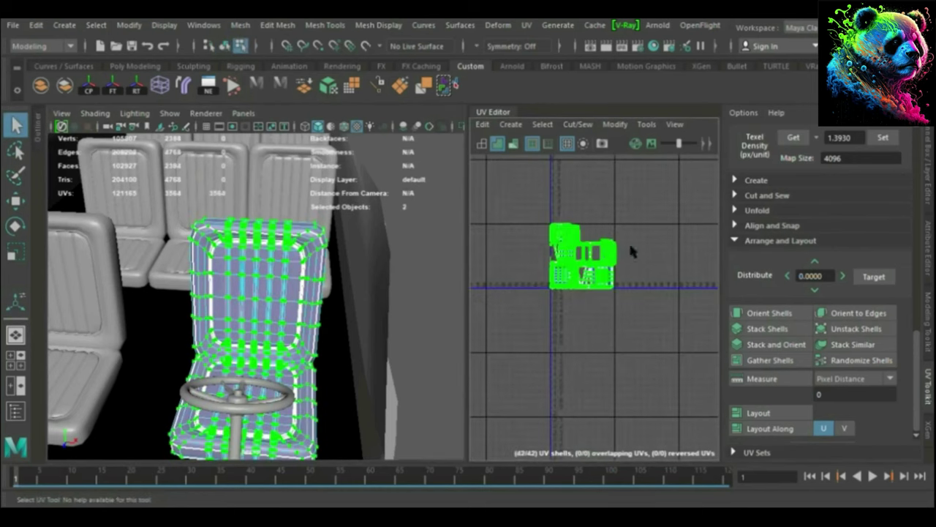
pyautogui.press('f')
pyautogui.click(759, 413)
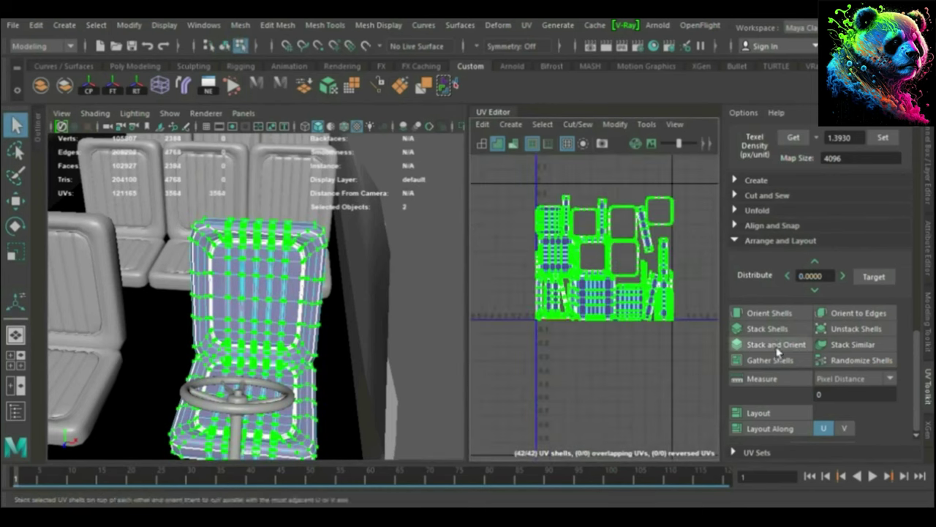
pyautogui.press('f')
pyautogui.scroll(-3, 556, 242)
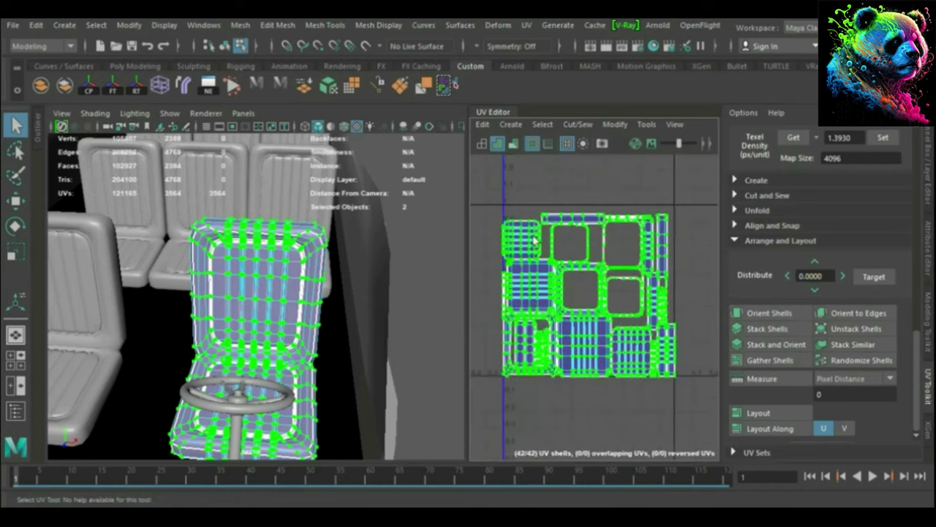
pyautogui.scroll(4, 558, 221)
pyautogui.click(611, 213)
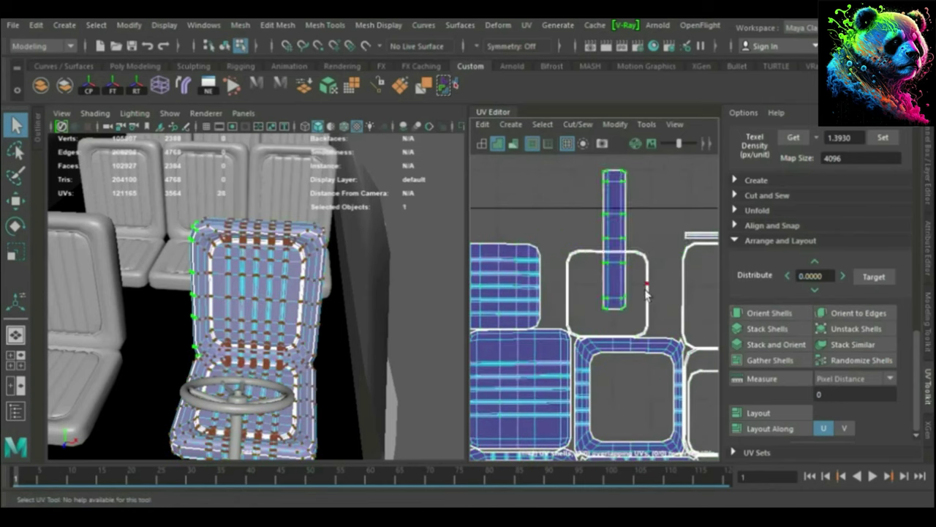
pyautogui.scroll(-5, 622, 272)
pyautogui.scroll(8, 621, 273)
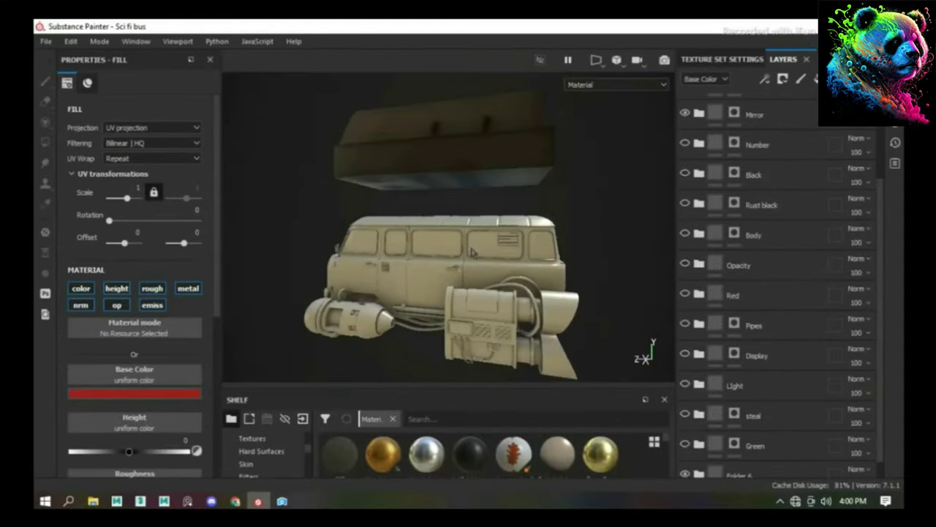
pyautogui.moveTo(472, 253)
pyautogui.keyDown('alt'); pyautogui.mouseDown()
pyautogui.moveTo(546, 255)
pyautogui.moveTo(373, 268)
pyautogui.mouseUp(); pyautogui.keyUp('alt')
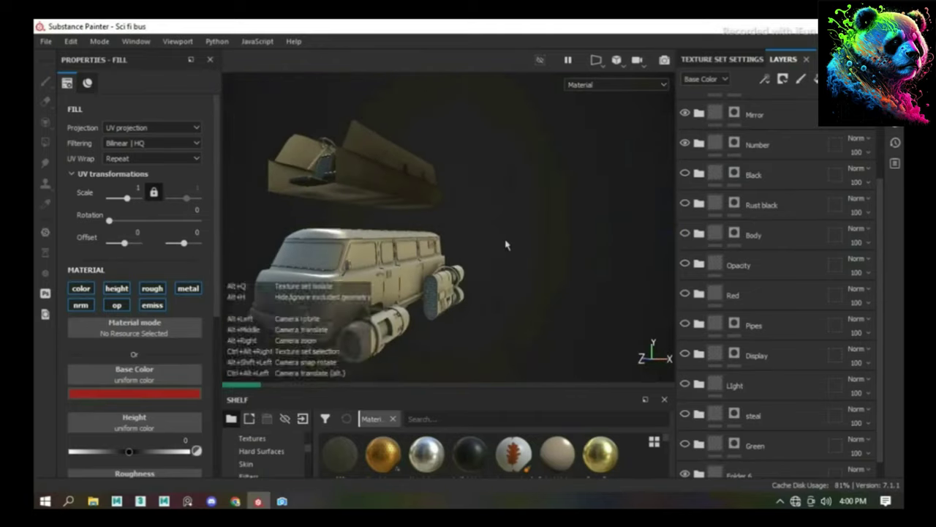
pyautogui.keyDown('alt'); pyautogui.moveTo(507, 245); pyautogui.dragTo(468, 263); pyautogui.keyUp('alt')
pyautogui.scroll(3, 468, 263)
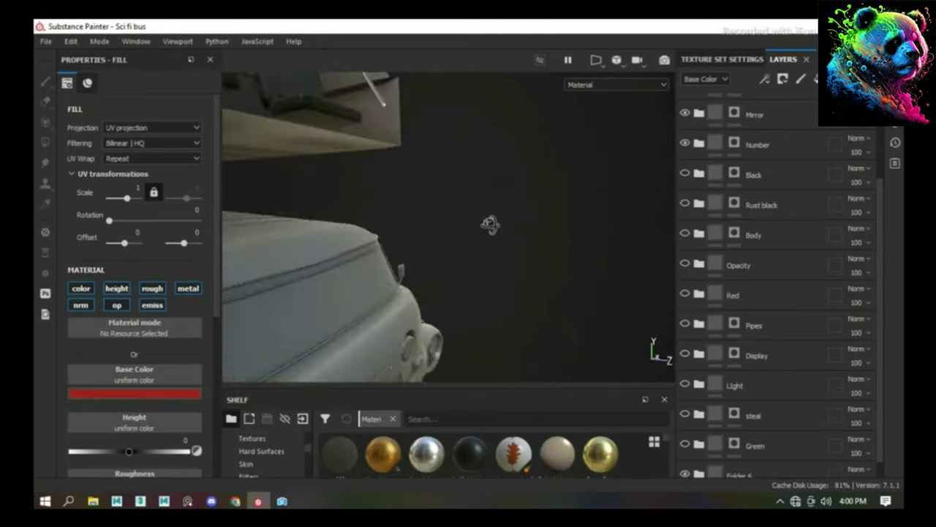
pyautogui.moveTo(491, 223)
pyautogui.keyDown('alt'); pyautogui.mouseDown()
pyautogui.moveTo(427, 221)
pyautogui.moveTo(412, 281)
pyautogui.mouseUp(); pyautogui.keyUp('alt')
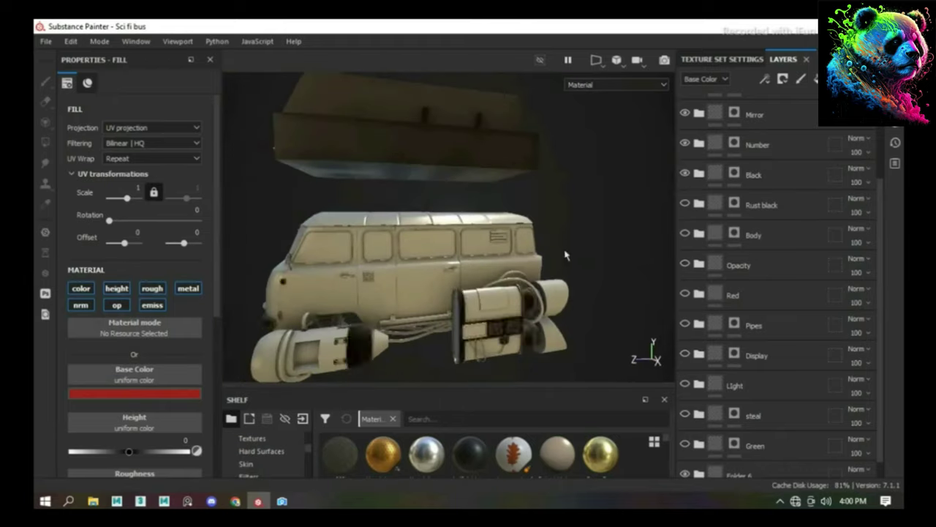
pyautogui.scroll(-3, 567, 256)
pyautogui.scroll(5, 452, 333)
pyautogui.scroll(3, 452, 332)
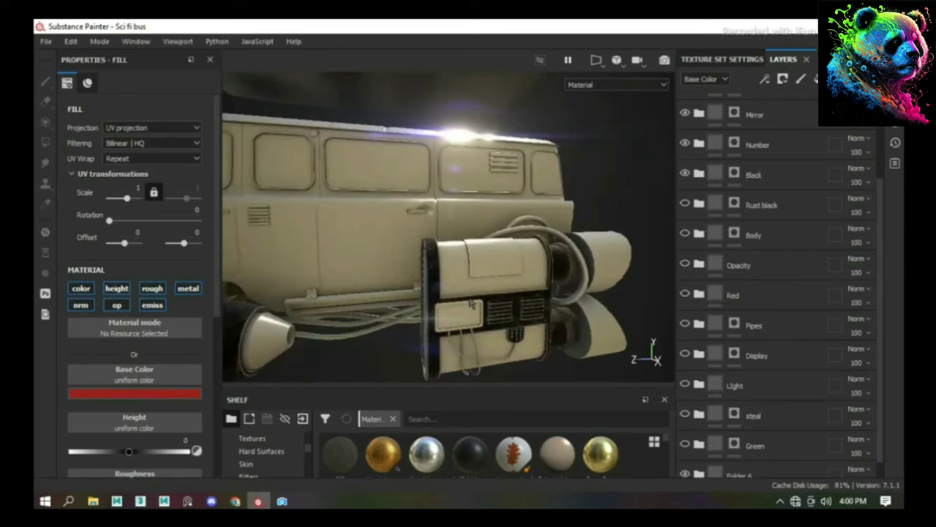
pyautogui.scroll(2, 463, 298)
pyautogui.keyDown('shift'); pyautogui.moveTo(463, 298); pyautogui.dragTo(454, 282, button='right'); pyautogui.keyUp('shift')
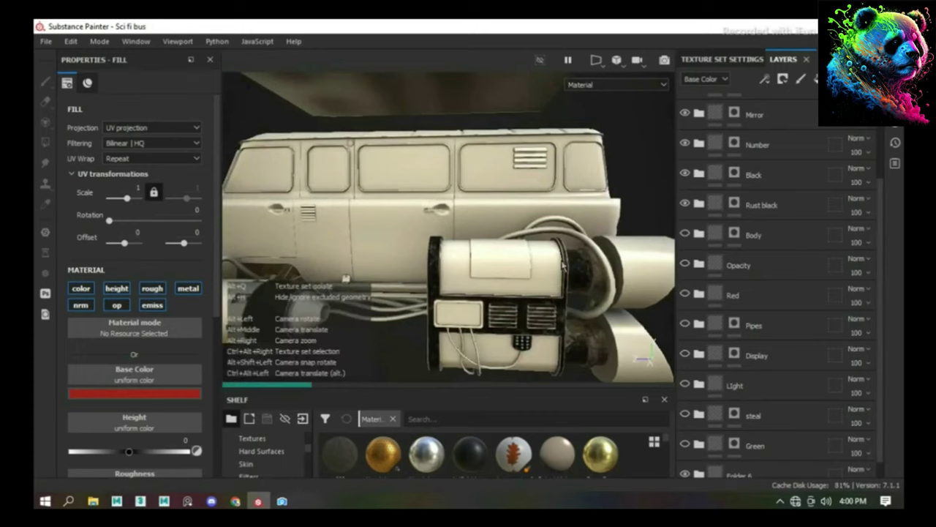
pyautogui.keyDown('alt'); pyautogui.moveTo(561, 262); pyautogui.dragTo(674, 200); pyautogui.keyUp('alt')
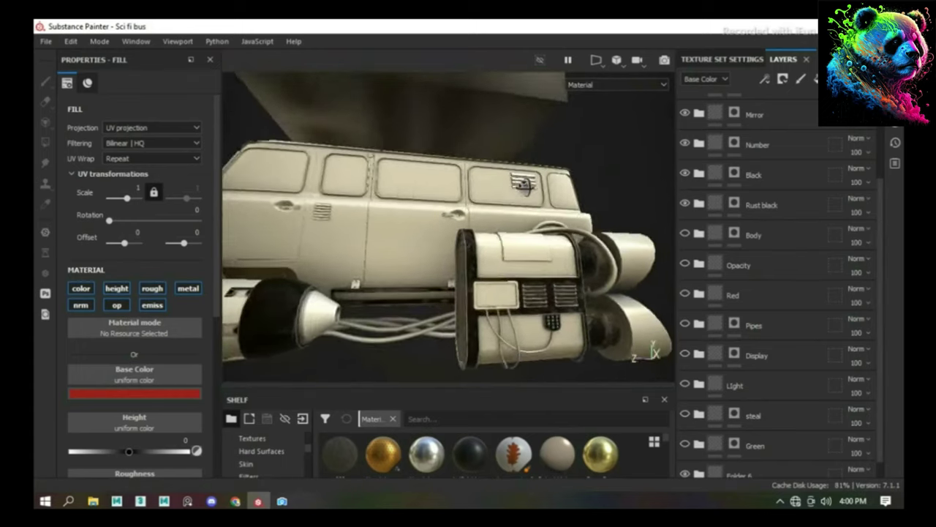
# Hide the Black layer and turn on the Green folder, comparing its green fill.
pyautogui.click(686, 173)
pyautogui.scroll(-1, 688, 183)
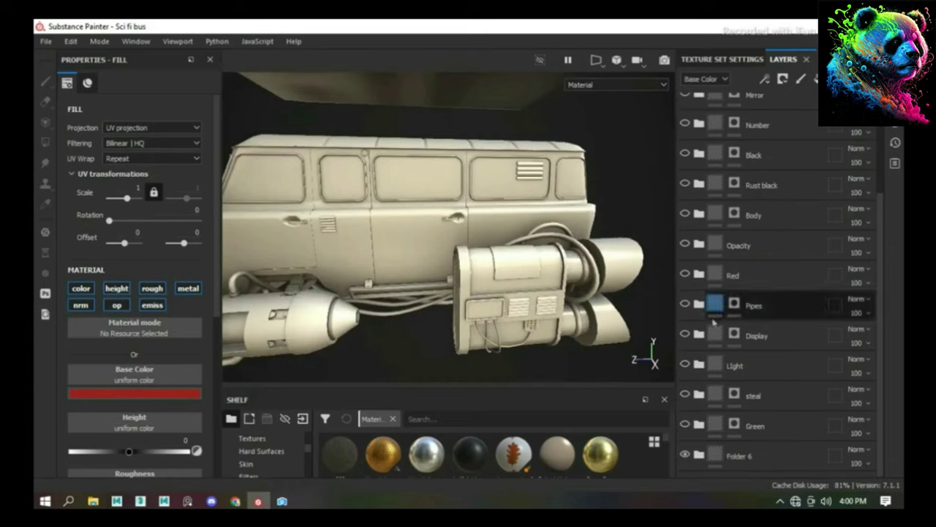
pyautogui.click(685, 425)
pyautogui.keyDown('alt'); pyautogui.moveTo(566, 319); pyautogui.dragTo(526, 321); pyautogui.keyUp('alt')
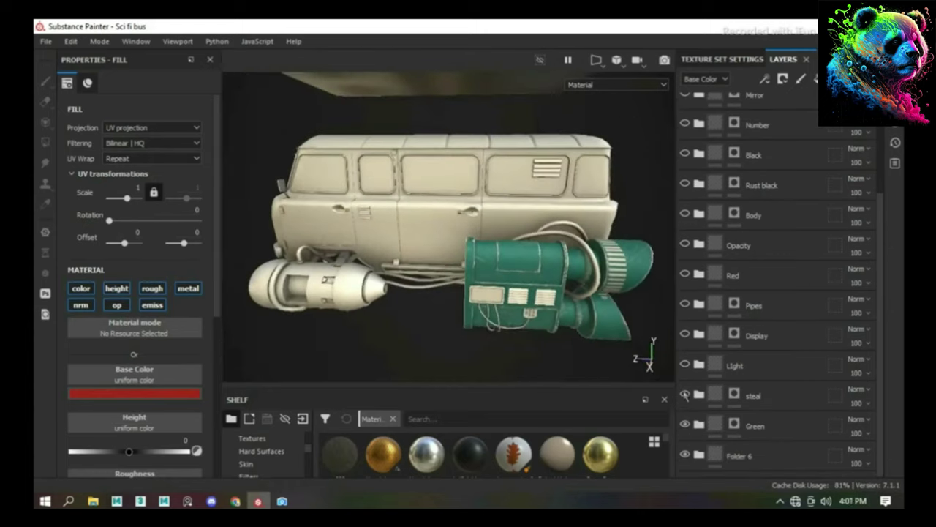
pyautogui.click(698, 425)
pyautogui.scroll(-3, 691, 410)
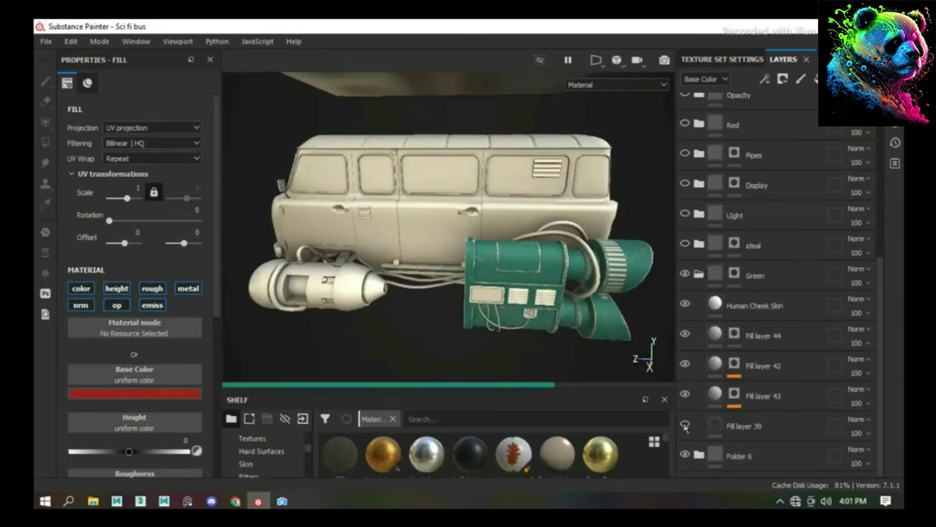
pyautogui.click(685, 396)
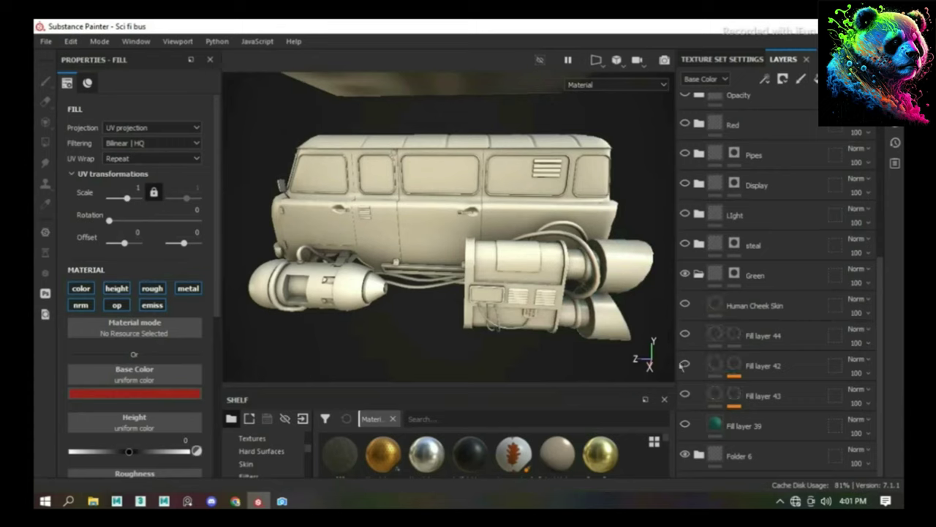
pyautogui.click(685, 425)
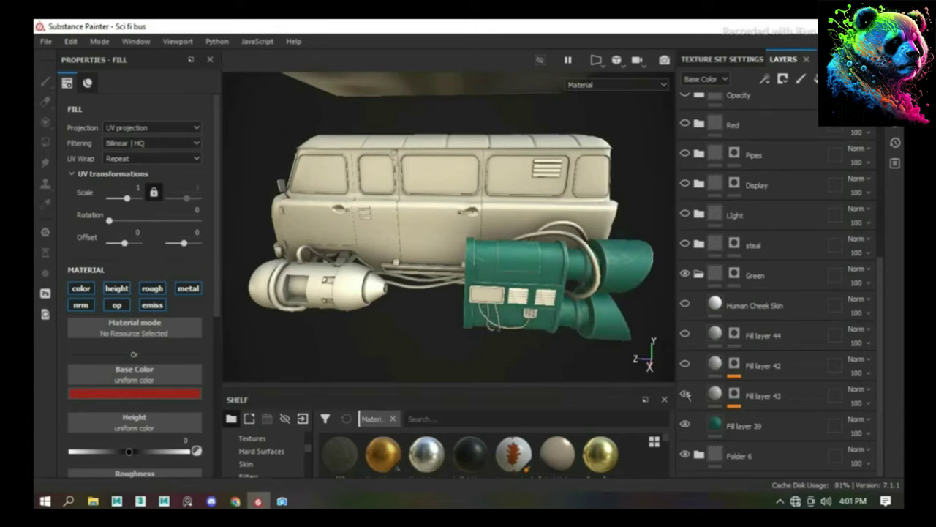
# Enable the pod's white stripe and Human Cheek Skin layers, then collapse the Green folder.
pyautogui.scroll(5, 552, 277)
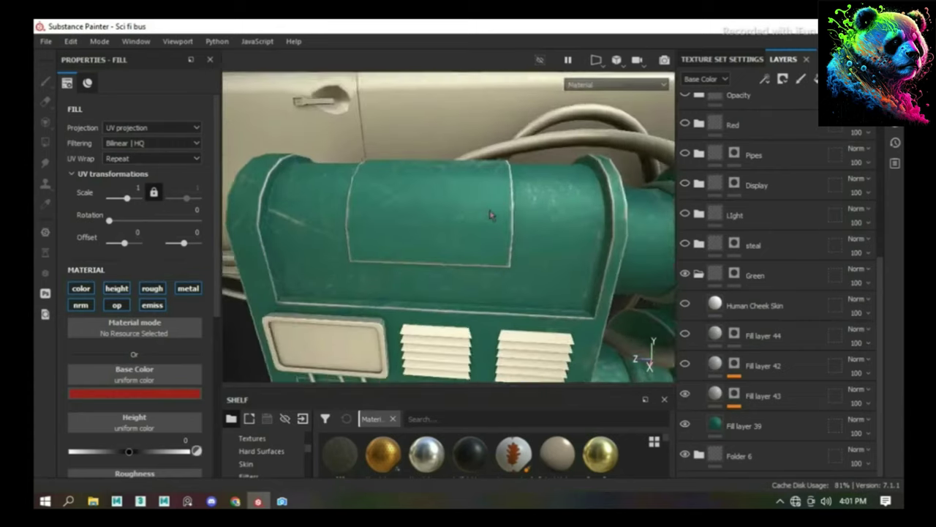
pyautogui.moveTo(495, 211)
pyautogui.keyDown('alt'); pyautogui.mouseDown()
pyautogui.moveTo(514, 239)
pyautogui.moveTo(556, 249)
pyautogui.mouseUp(); pyautogui.keyUp('alt')
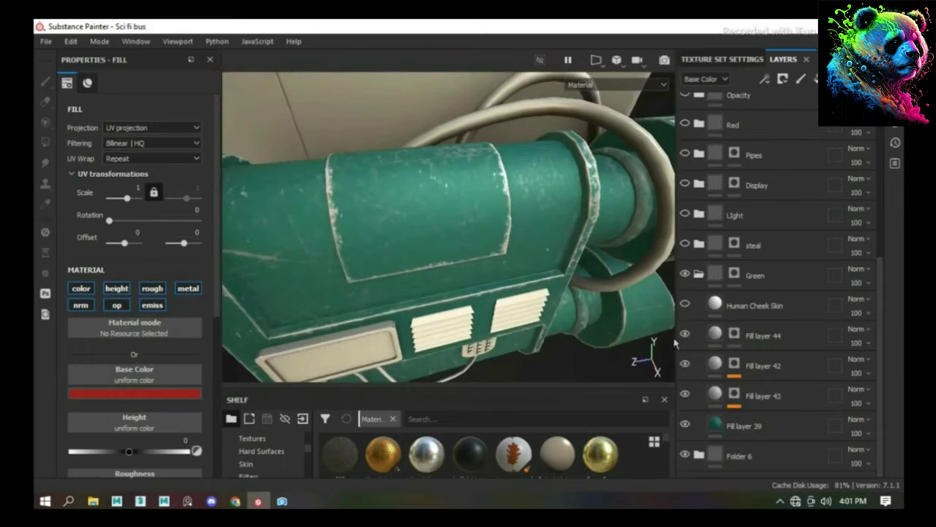
pyautogui.keyDown('alt'); pyautogui.moveTo(653, 340); pyautogui.dragTo(700, 344); pyautogui.keyUp('alt')
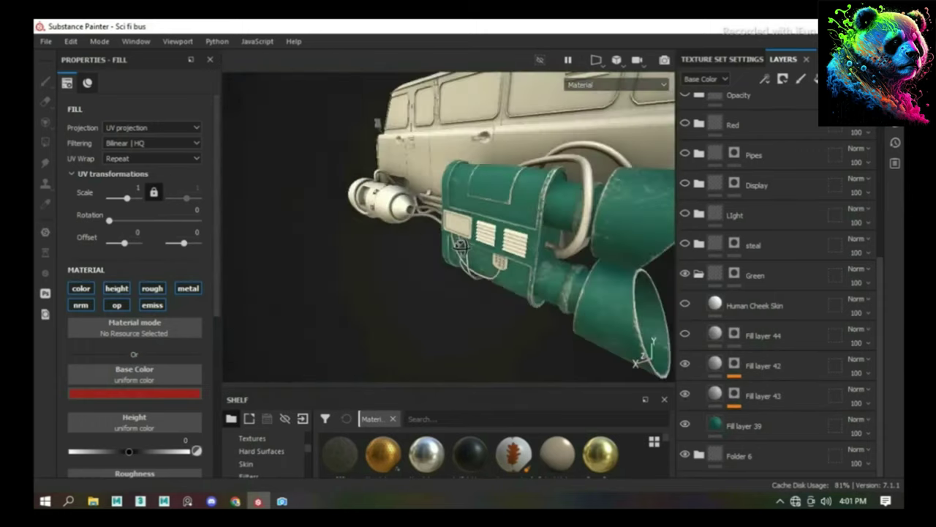
pyautogui.click(685, 335)
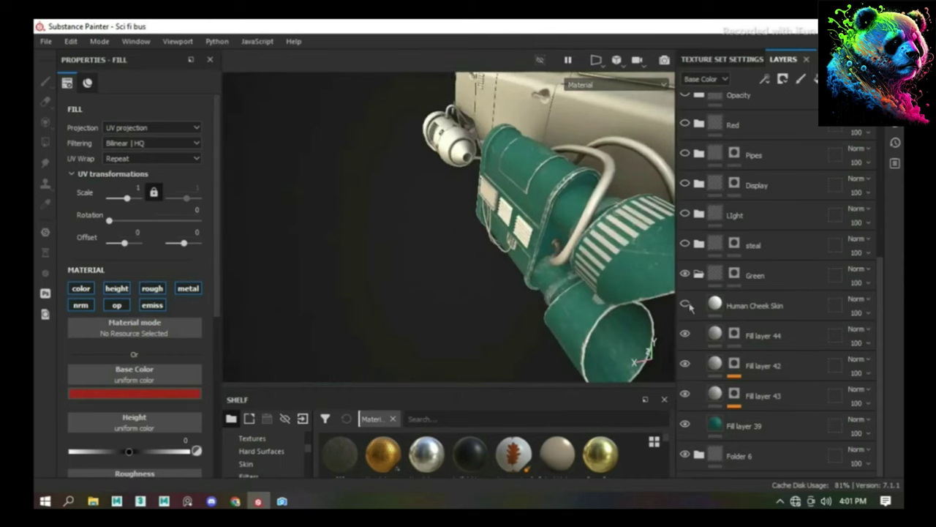
pyautogui.click(684, 306)
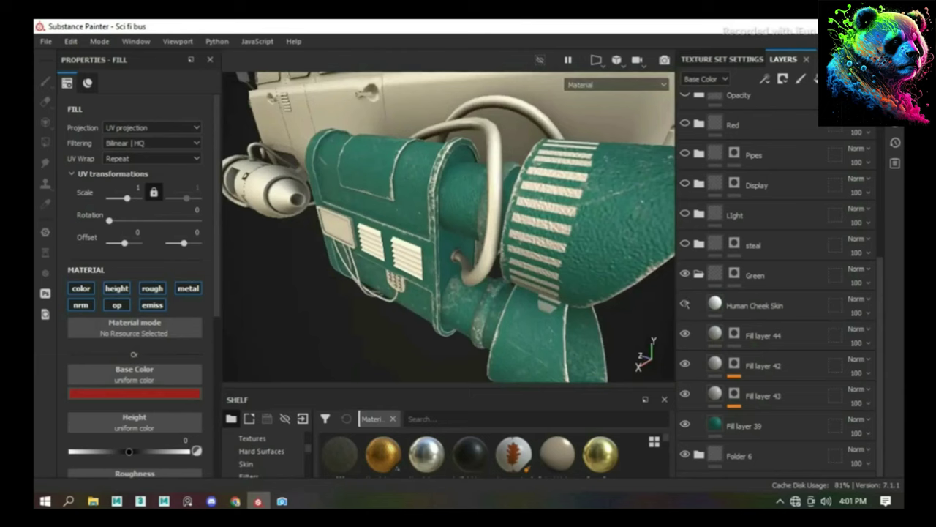
pyautogui.keyDown('alt'); pyautogui.moveTo(686, 304); pyautogui.dragTo(585, 301); pyautogui.keyUp('alt')
pyautogui.scroll(-2, 585, 302)
pyautogui.click(699, 275)
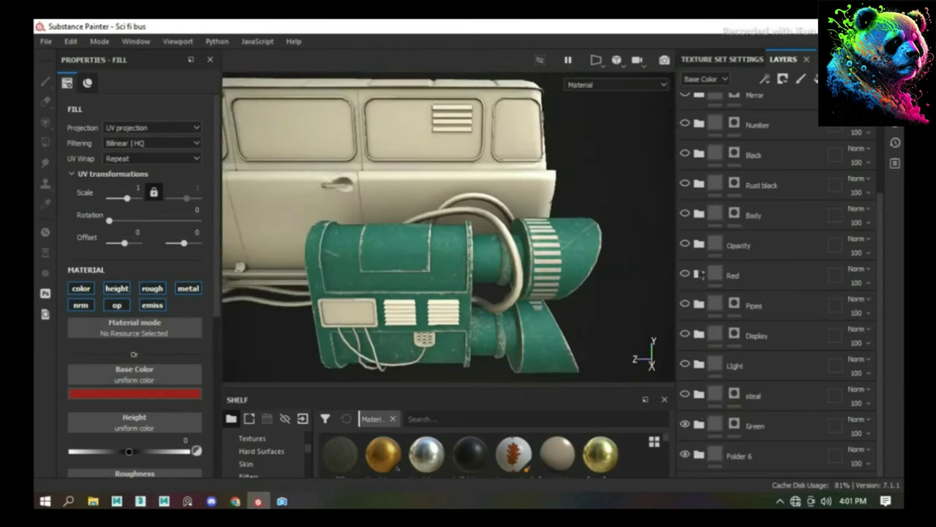
# Compare the Light layer off and on, leaving the rear panel lit red.
pyautogui.scroll(-2, 588, 301)
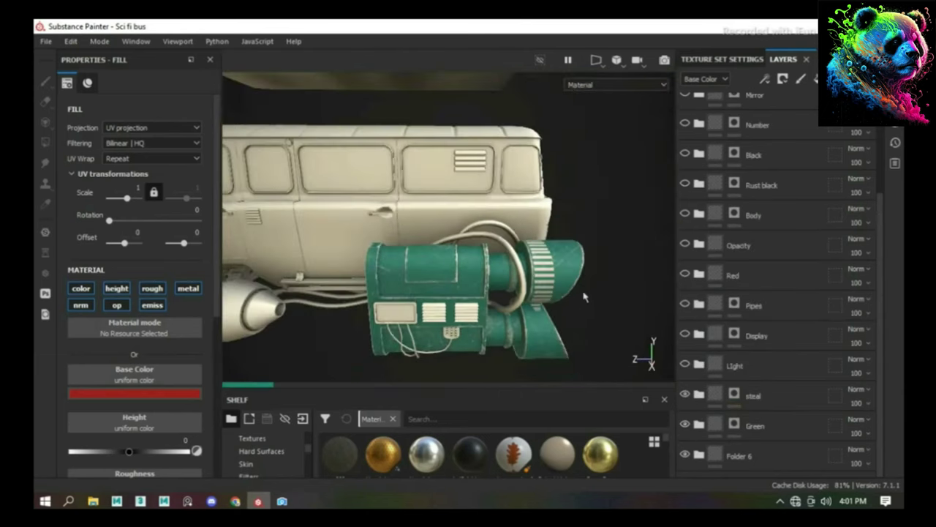
pyautogui.scroll(-2, 574, 325)
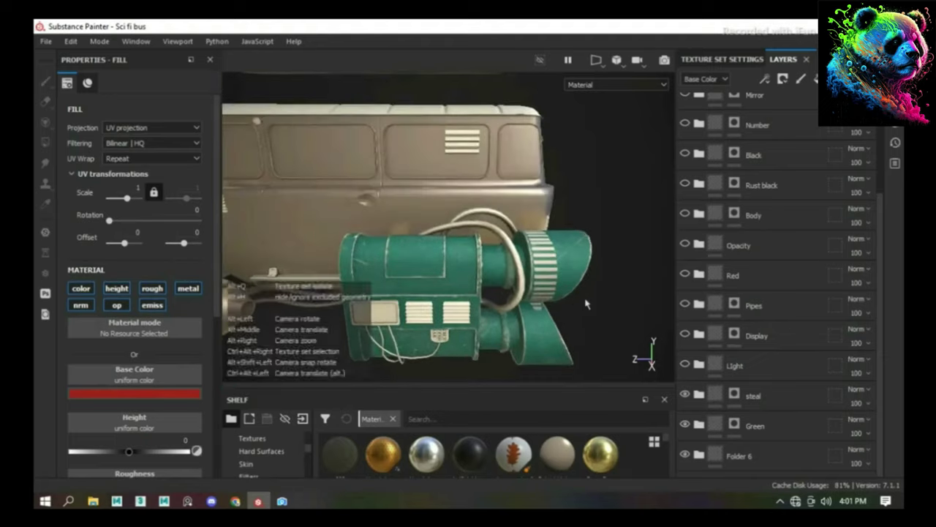
pyautogui.moveTo(572, 310)
pyautogui.keyDown('alt'); pyautogui.mouseDown()
pyautogui.moveTo(550, 286)
pyautogui.moveTo(445, 257)
pyautogui.moveTo(555, 227)
pyautogui.moveTo(537, 225)
pyautogui.mouseUp(); pyautogui.keyUp('alt')
pyautogui.scroll(3, 555, 227)
pyautogui.scroll(2, 555, 227)
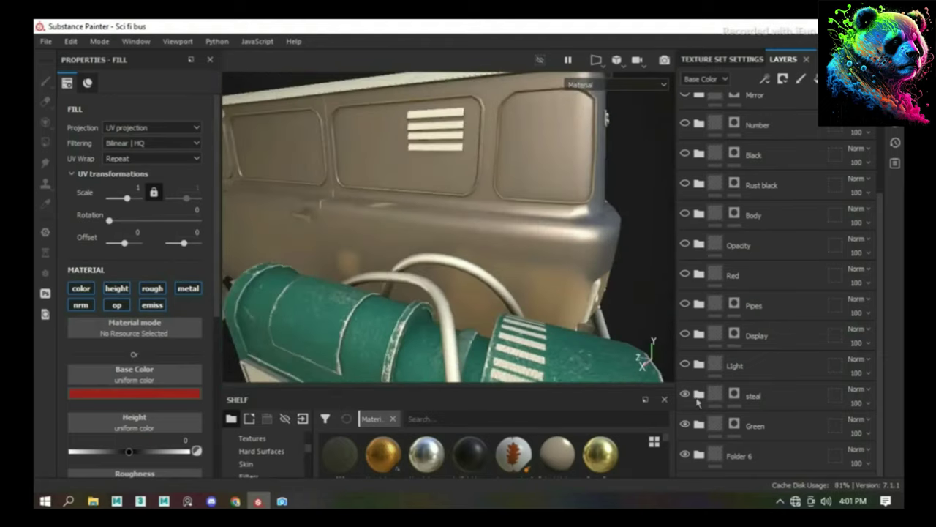
pyautogui.scroll(-3, 556, 278)
pyautogui.moveTo(556, 278)
pyautogui.keyDown('alt'); pyautogui.mouseDown()
pyautogui.moveTo(512, 263)
pyautogui.moveTo(527, 259)
pyautogui.mouseUp(); pyautogui.keyUp('alt')
pyautogui.scroll(4, 527, 259)
pyautogui.scroll(3, 527, 257)
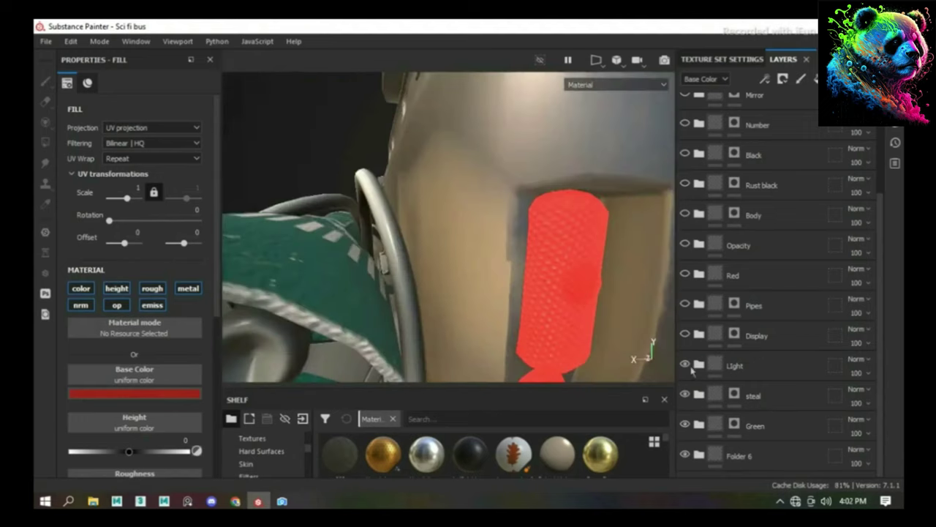
pyautogui.click(685, 365)
pyautogui.click(684, 364)
pyautogui.scroll(-5, 536, 246)
pyautogui.keyDown('alt'); pyautogui.moveTo(523, 265); pyautogui.dragTo(526, 287); pyautogui.keyUp('alt')
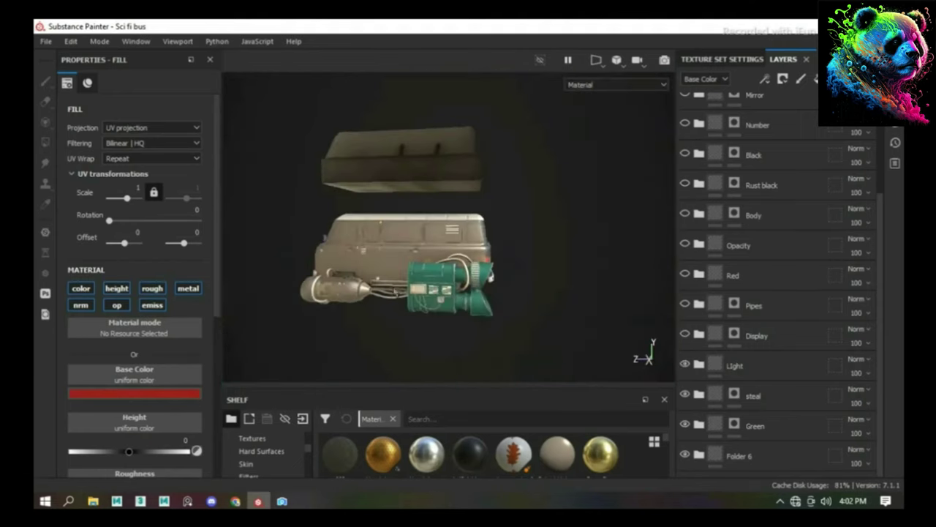
pyautogui.scroll(5, 444, 248)
pyautogui.scroll(2, 443, 248)
pyautogui.scroll(2, 444, 219)
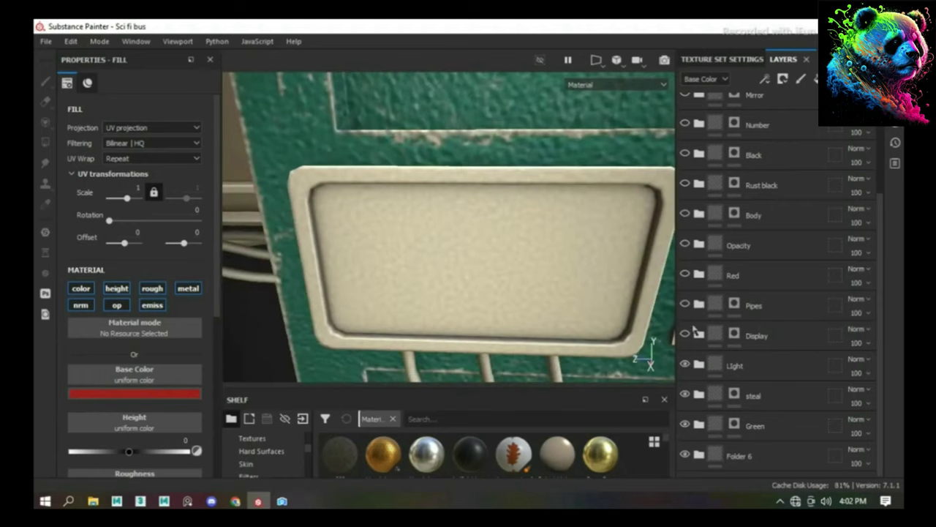
# Turn on the Display layer's fire sign and the Pipes layer's dark texture.
pyautogui.click(685, 334)
pyautogui.moveTo(505, 275)
pyautogui.keyDown('alt'); pyautogui.mouseDown()
pyautogui.moveTo(504, 265)
pyautogui.moveTo(562, 280)
pyautogui.mouseUp(); pyautogui.keyUp('alt')
pyautogui.scroll(-2, 503, 265)
pyautogui.scroll(-2, 479, 281)
pyautogui.scroll(-3, 562, 280)
pyautogui.scroll(3, 562, 281)
pyautogui.scroll(3, 562, 280)
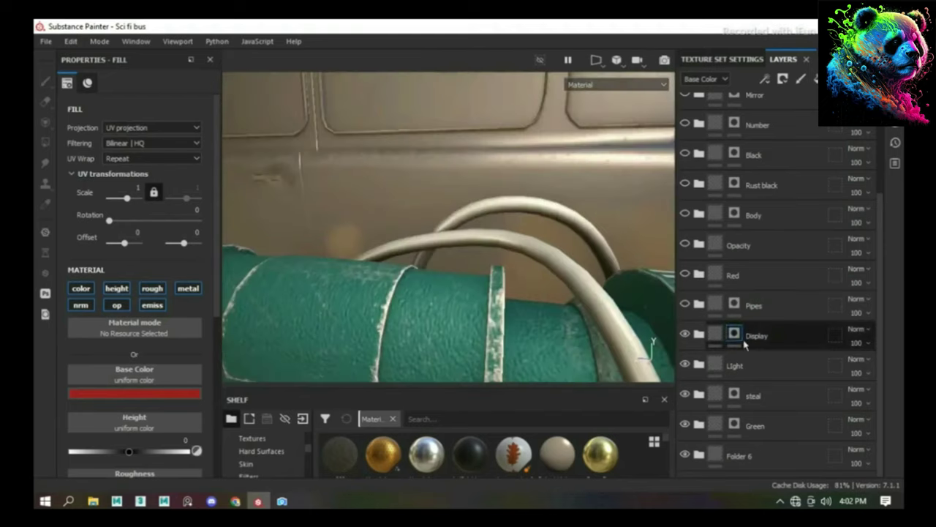
pyautogui.click(685, 305)
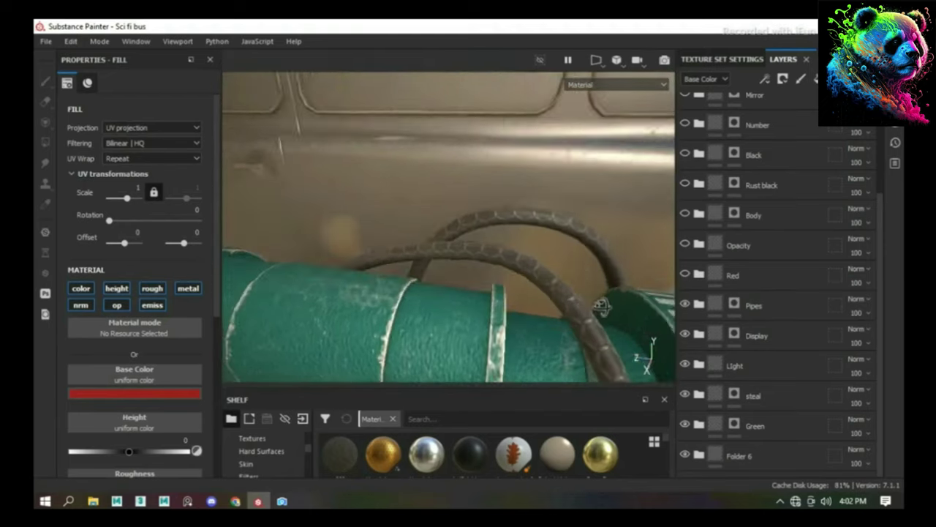
pyautogui.scroll(-3, 512, 286)
pyautogui.keyDown('alt'); pyautogui.moveTo(512, 286); pyautogui.dragTo(529, 297); pyautogui.keyUp('alt')
pyautogui.scroll(3, 530, 297)
pyautogui.scroll(2, 565, 331)
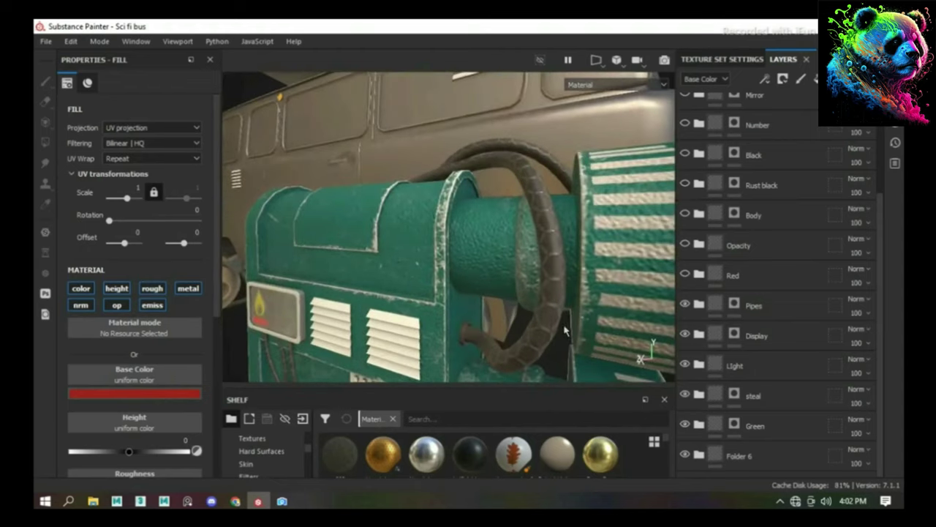
# Enable Fill layers 25, 25 copy 1 and 33 inside Pipes for a dark ribbed hose, then collapse it.
pyautogui.click(699, 306)
pyautogui.click(685, 303)
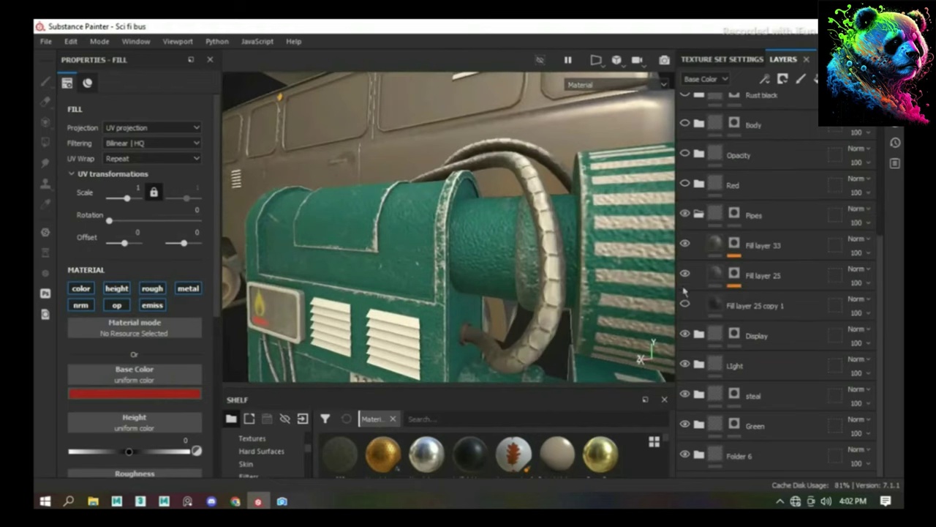
pyautogui.click(686, 274)
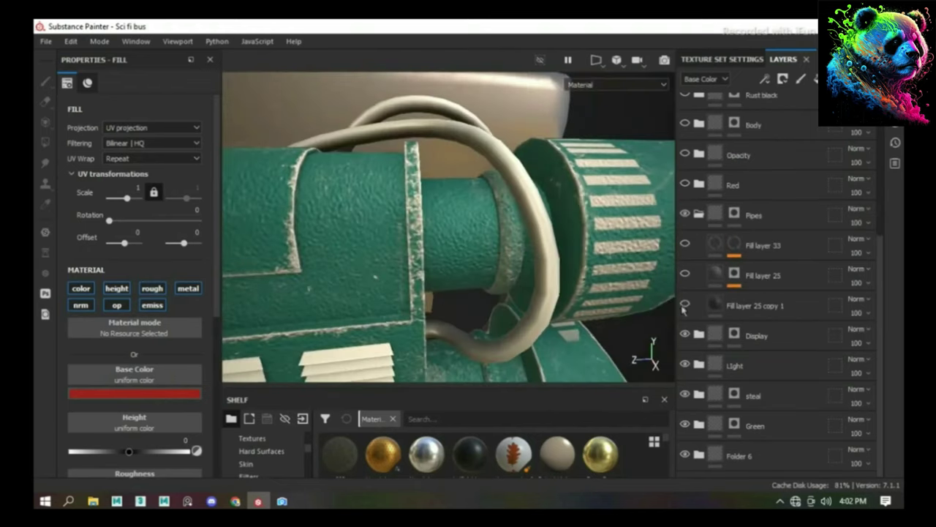
pyautogui.click(686, 305)
pyautogui.moveTo(468, 241)
pyautogui.keyDown('alt'); pyautogui.mouseDown()
pyautogui.moveTo(527, 249)
pyautogui.moveTo(554, 278)
pyautogui.mouseUp(); pyautogui.keyUp('alt')
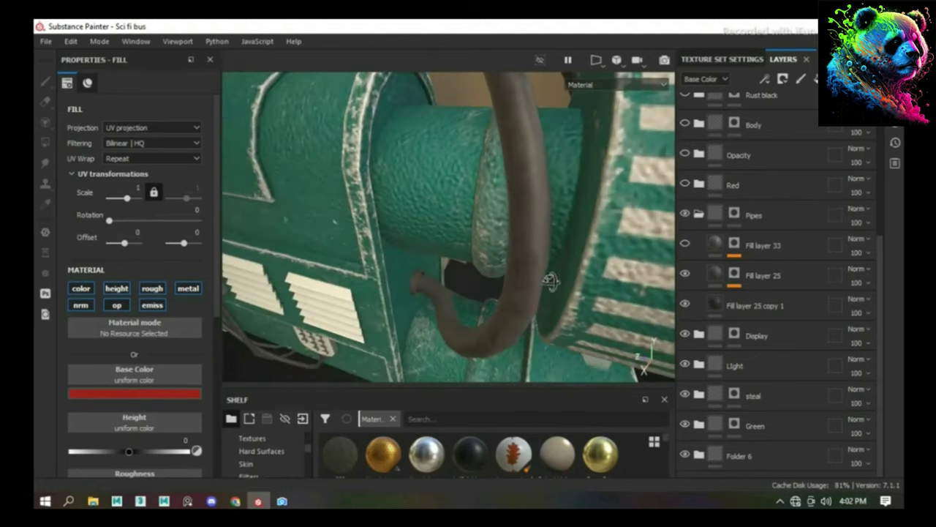
pyautogui.click(686, 244)
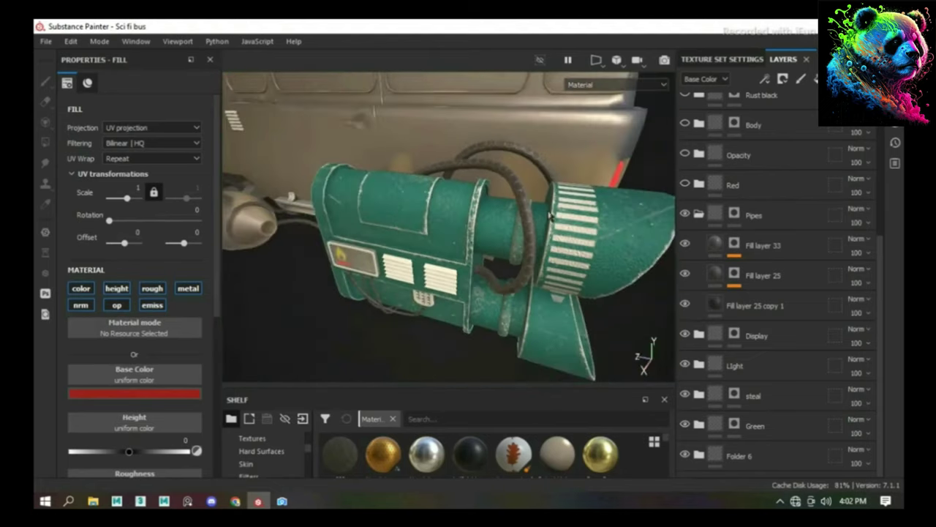
pyautogui.click(698, 214)
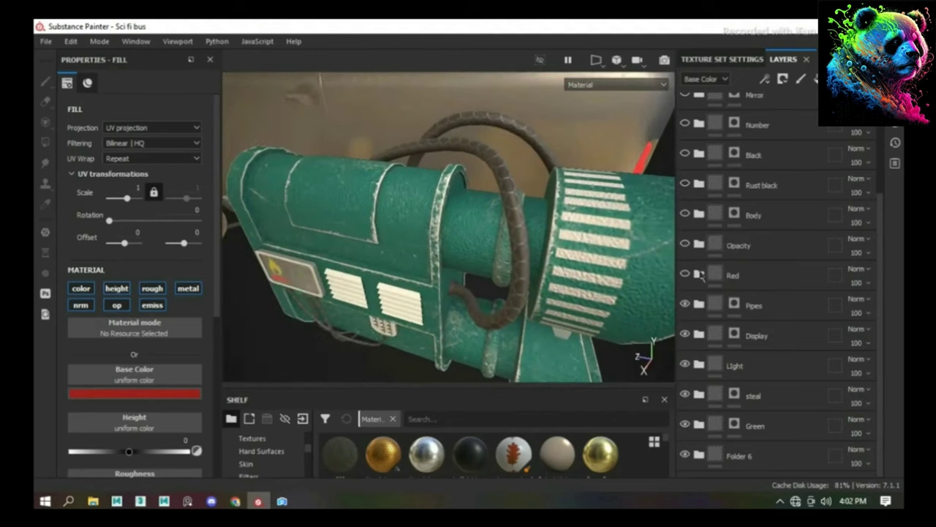
# Expand the Red group and toggle the red striped decal off and on.
pyautogui.click(700, 273)
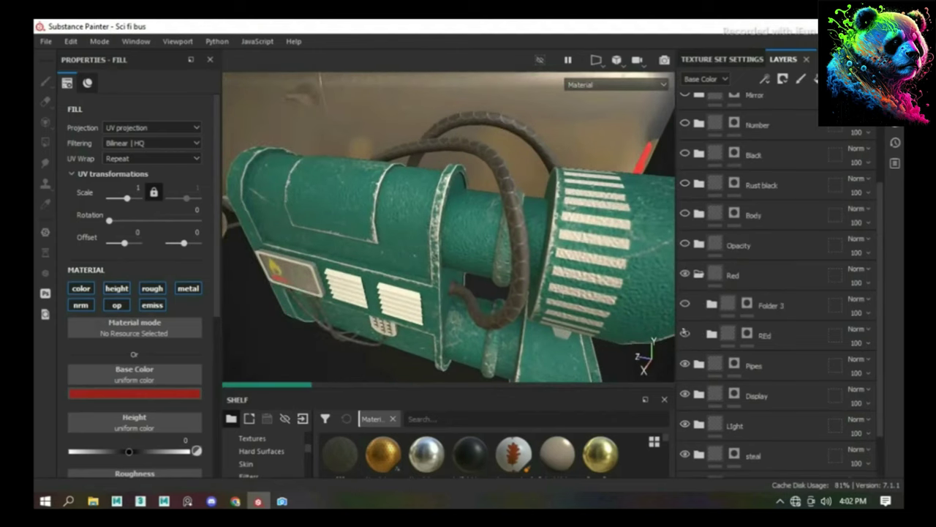
pyautogui.scroll(-5, 514, 342)
pyautogui.scroll(5, 643, 344)
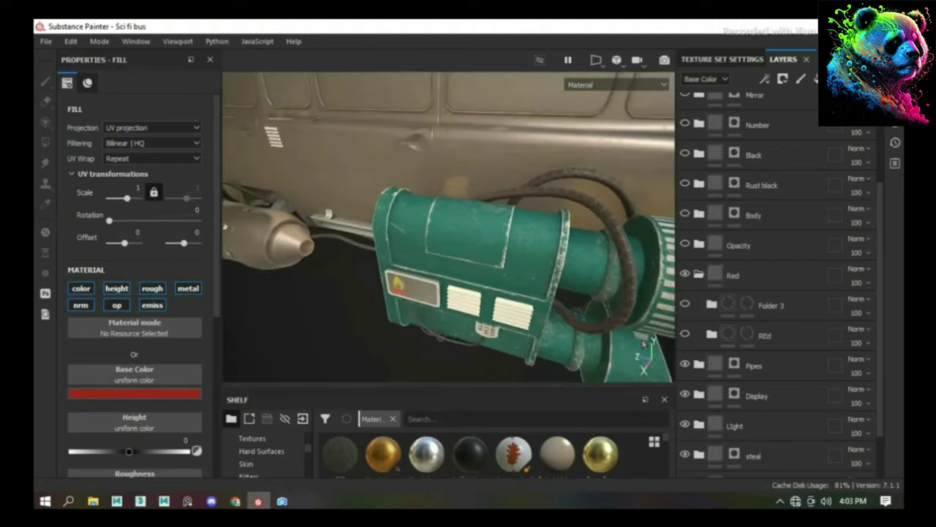
pyautogui.click(684, 304)
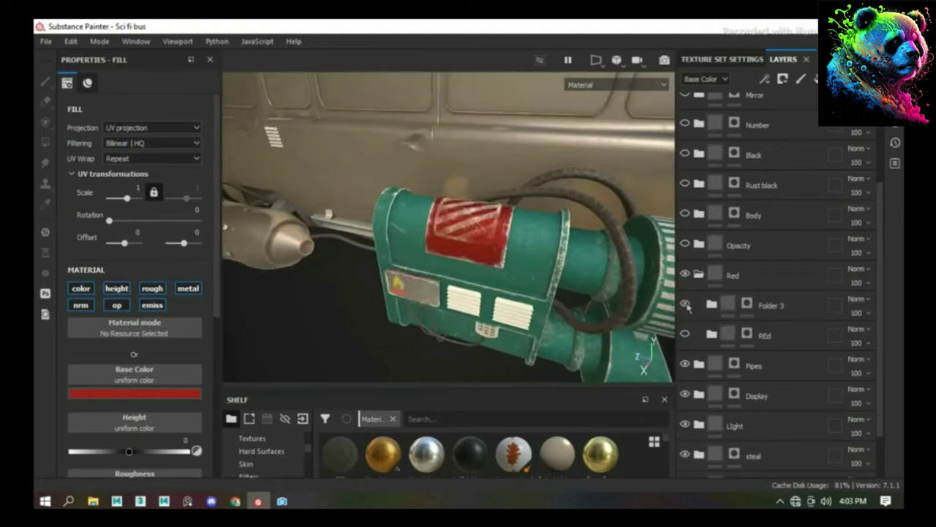
pyautogui.click(685, 305)
pyautogui.keyDown('alt'); pyautogui.moveTo(570, 292); pyautogui.dragTo(577, 306); pyautogui.keyUp('alt')
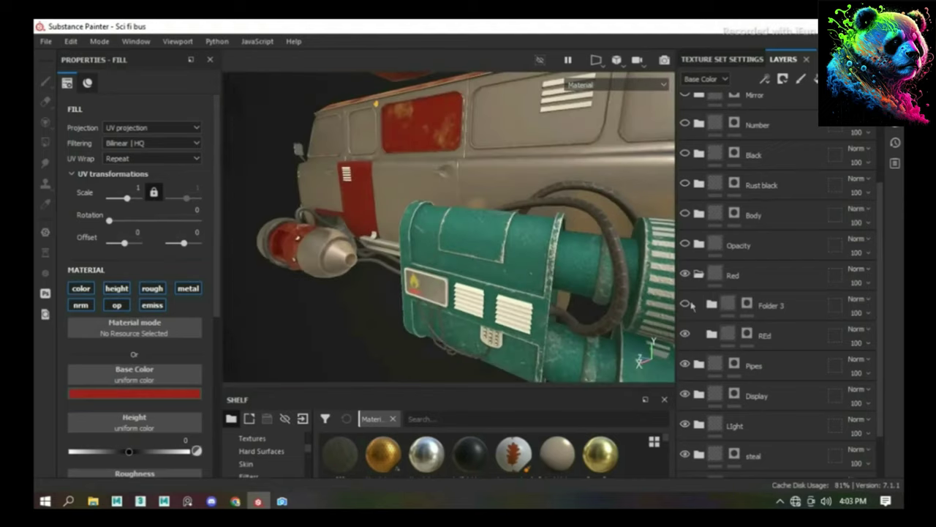
pyautogui.click(684, 304)
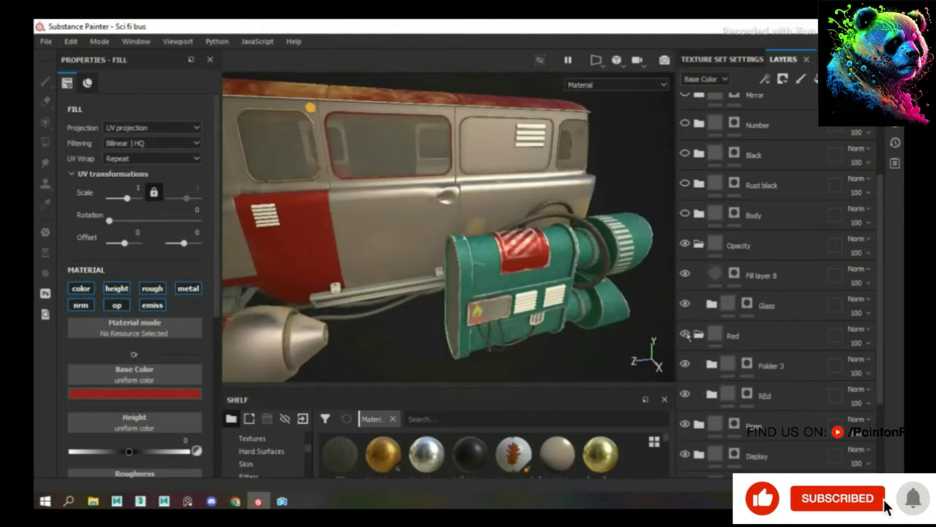
# Collapse the Red group and compare the window glass with and without the Glass layer.
pyautogui.click(699, 335)
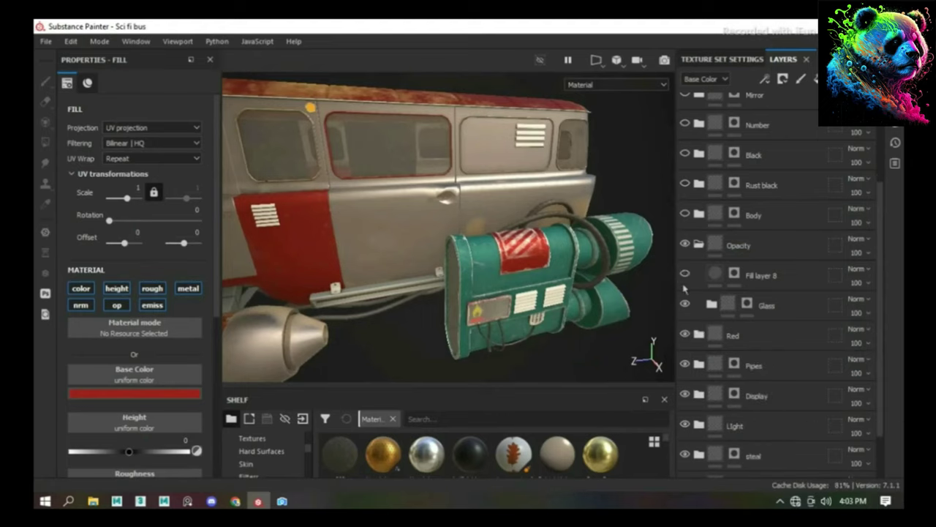
pyautogui.click(686, 305)
pyautogui.click(686, 304)
# Expand the Body group and switch its blue fill layers back on, inspecting the door.
pyautogui.click(698, 214)
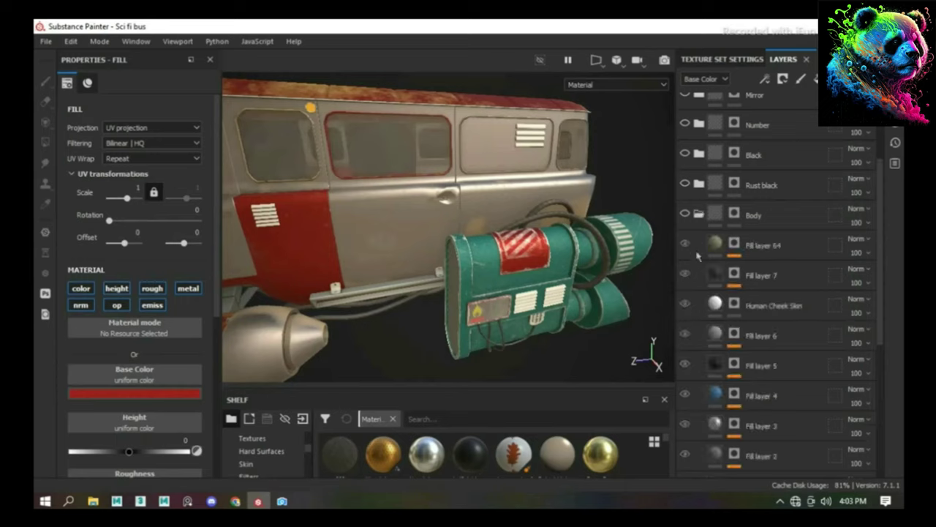
pyautogui.scroll(-4, 693, 212)
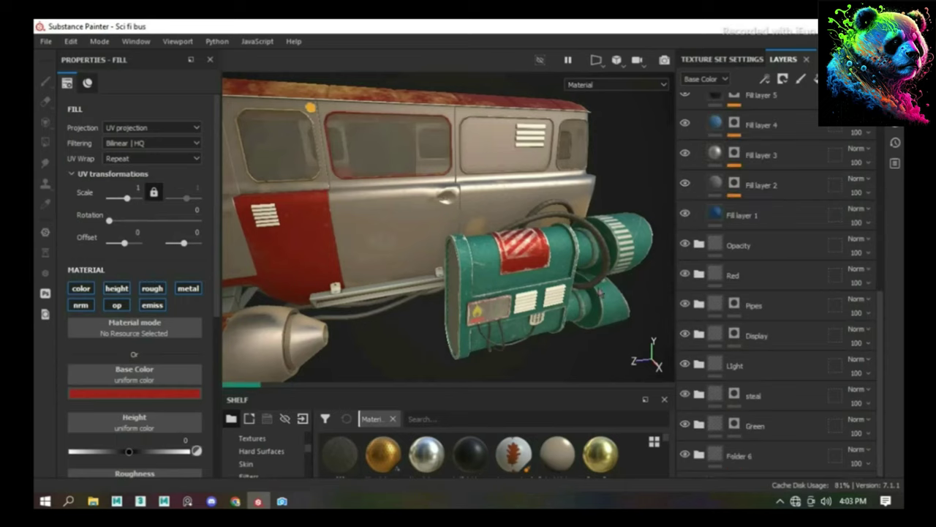
pyautogui.scroll(4, 735, 286)
pyautogui.scroll(-4, 735, 286)
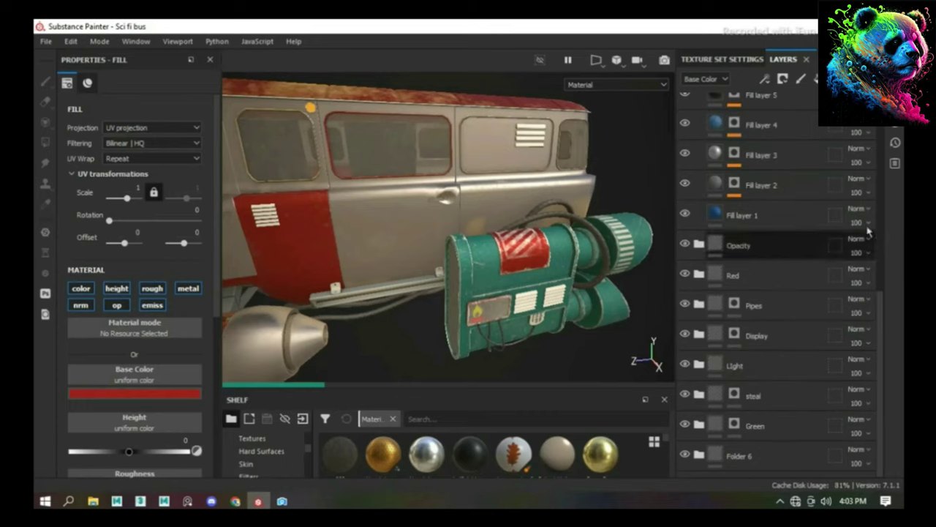
pyautogui.scroll(1, 888, 273)
pyautogui.scroll(1, 887, 273)
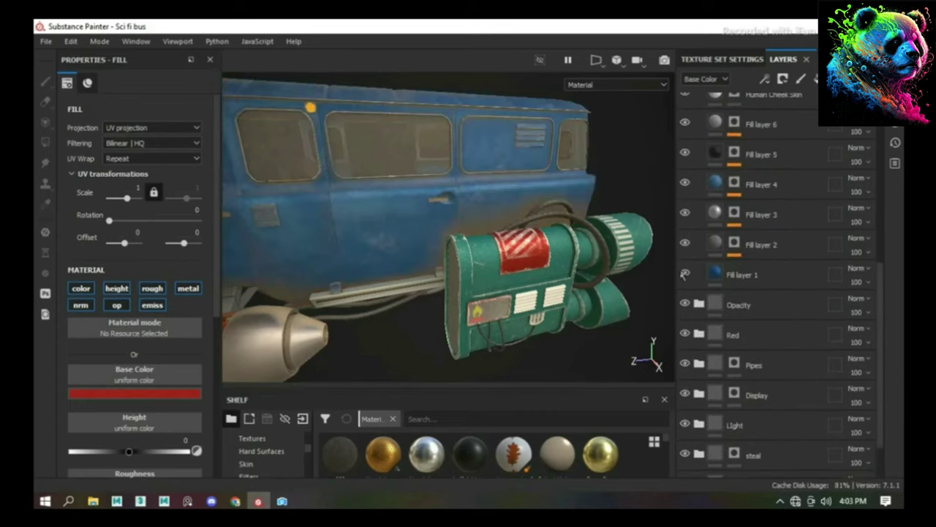
pyautogui.click(684, 98)
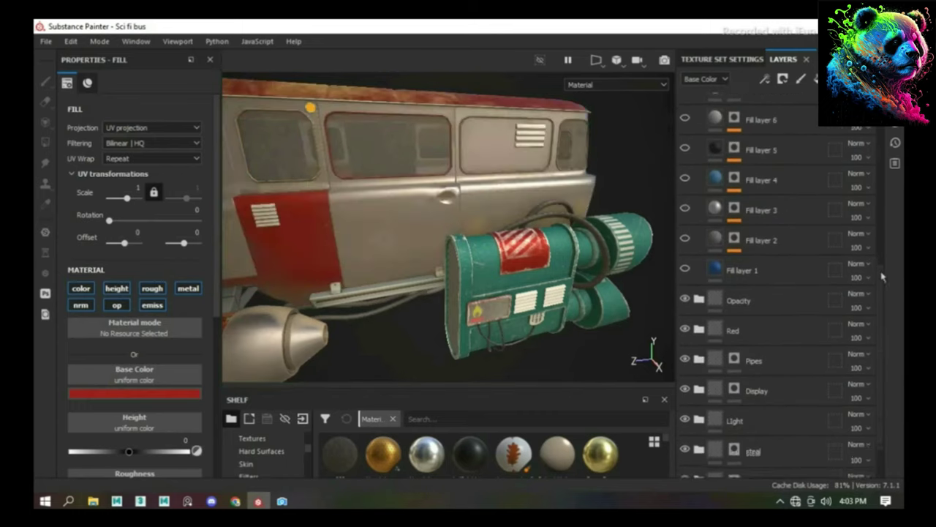
pyautogui.scroll(3, 882, 231)
pyautogui.scroll(1, 882, 231)
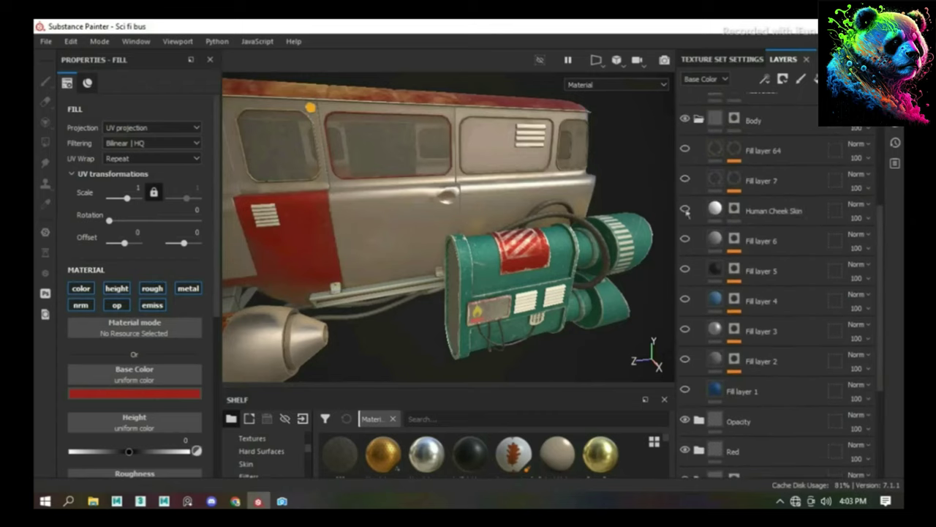
pyautogui.click(685, 210)
pyautogui.scroll(5, 418, 263)
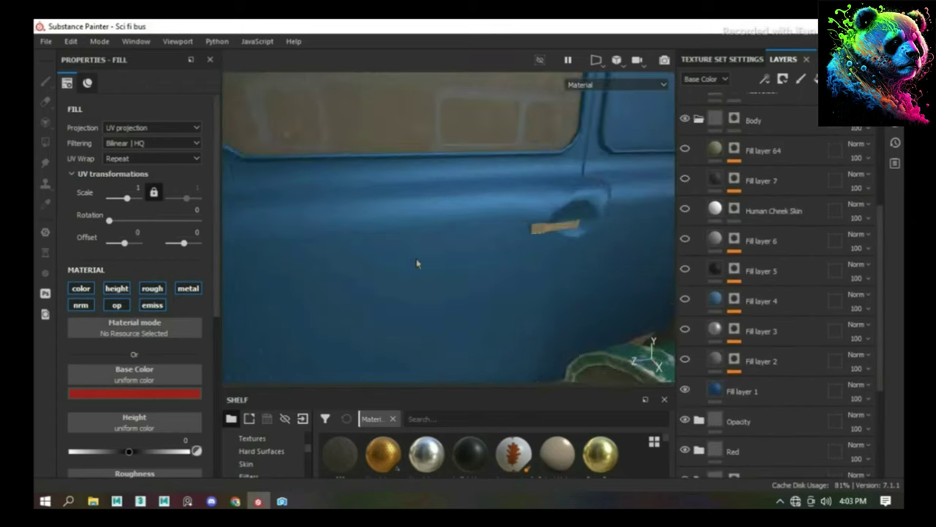
pyautogui.moveTo(417, 263)
pyautogui.keyDown('alt'); pyautogui.mouseDown()
pyautogui.moveTo(483, 264)
pyautogui.moveTo(456, 238)
pyautogui.mouseUp(); pyautogui.keyUp('alt')
# Toggle Fill layers 2 and 3 off and back on to check their wear on the door and side.
pyautogui.click(685, 360)
pyautogui.click(685, 360)
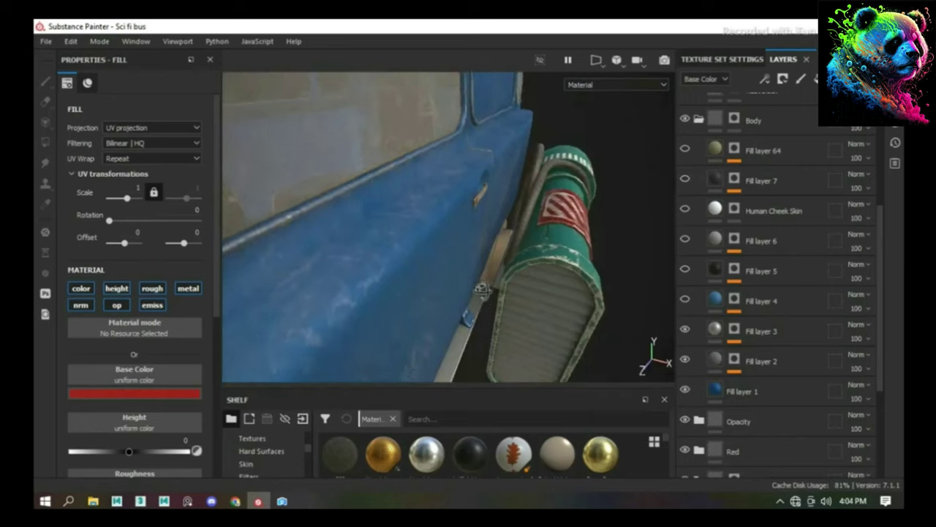
pyautogui.keyDown('alt'); pyautogui.moveTo(476, 241); pyautogui.dragTo(371, 243); pyautogui.keyUp('alt')
pyautogui.scroll(3, 435, 251)
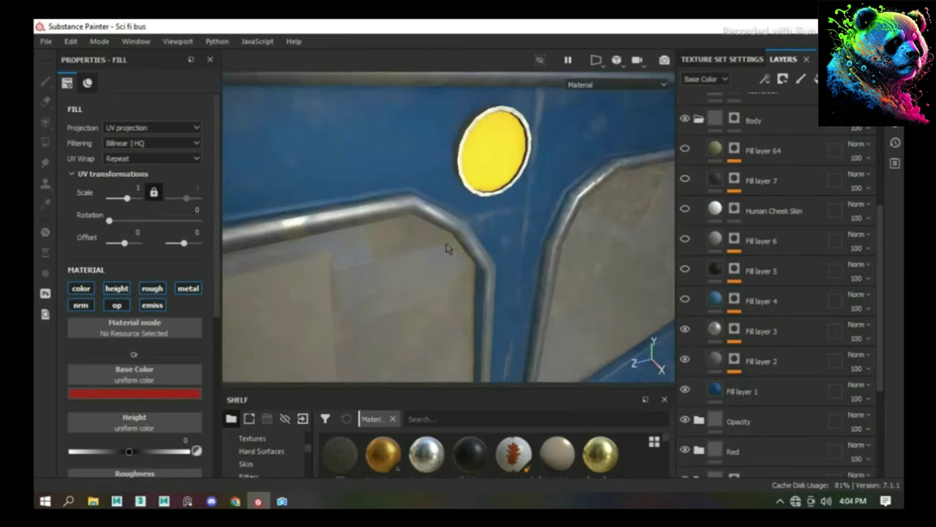
pyautogui.scroll(2, 445, 247)
pyautogui.click(685, 331)
pyautogui.click(686, 330)
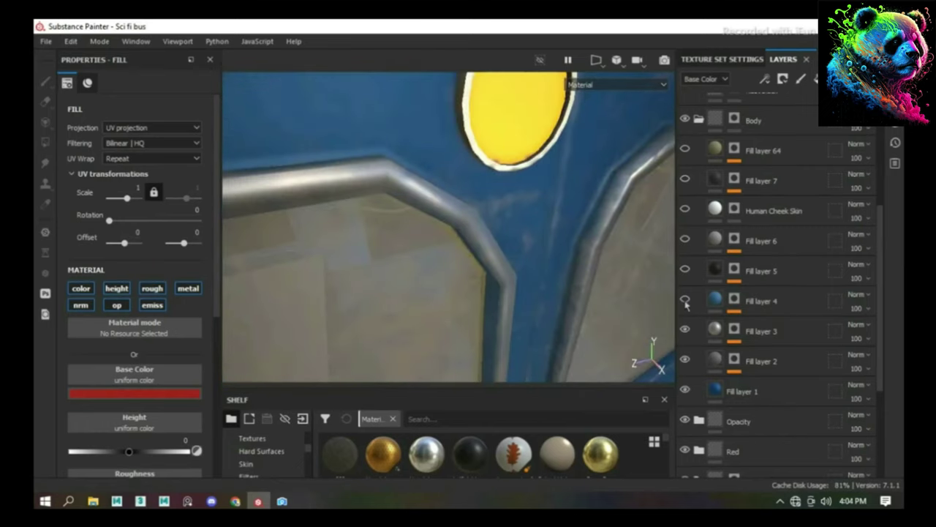
pyautogui.scroll(-2, 512, 254)
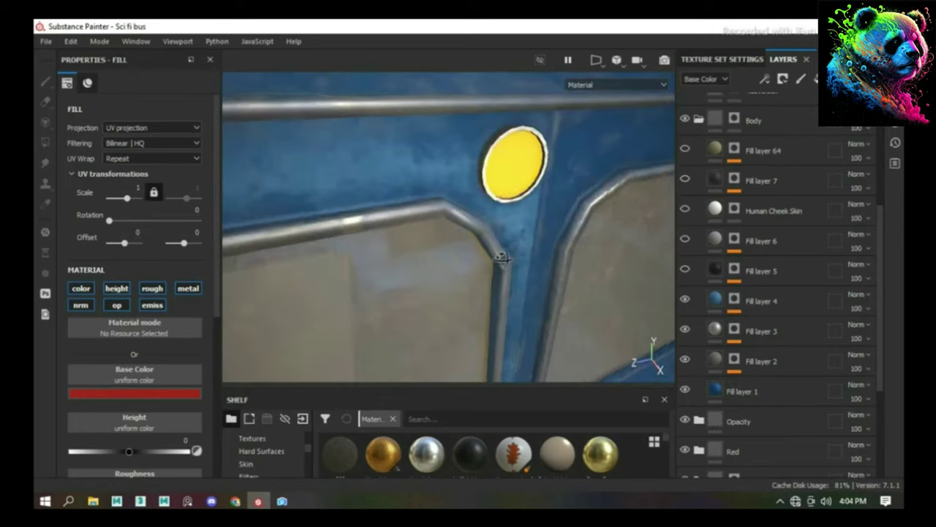
pyautogui.scroll(-3, 519, 241)
pyautogui.keyDown('alt'); pyautogui.moveTo(520, 237); pyautogui.dragTo(475, 342); pyautogui.keyUp('alt')
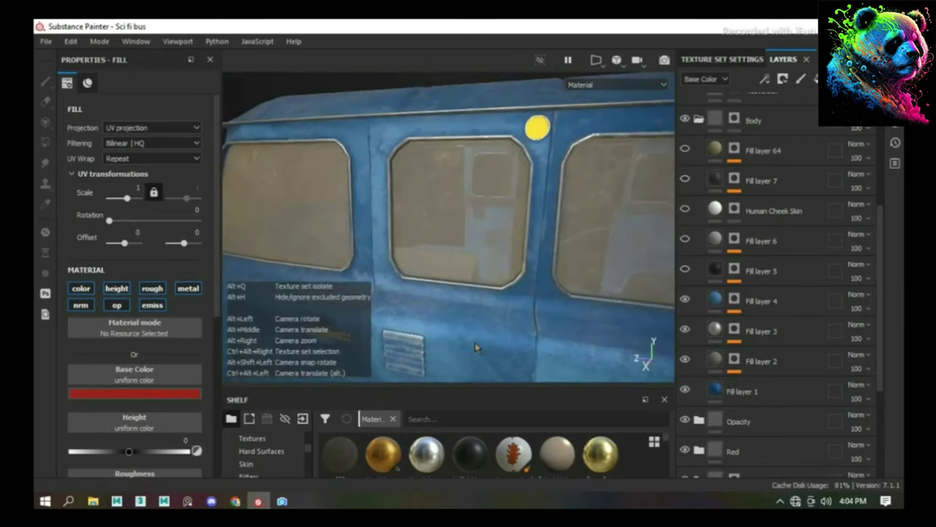
# Keep Fill layer 4 on and switch Fill layer 5 on over the door handle area.
pyautogui.click(685, 300)
pyautogui.click(686, 301)
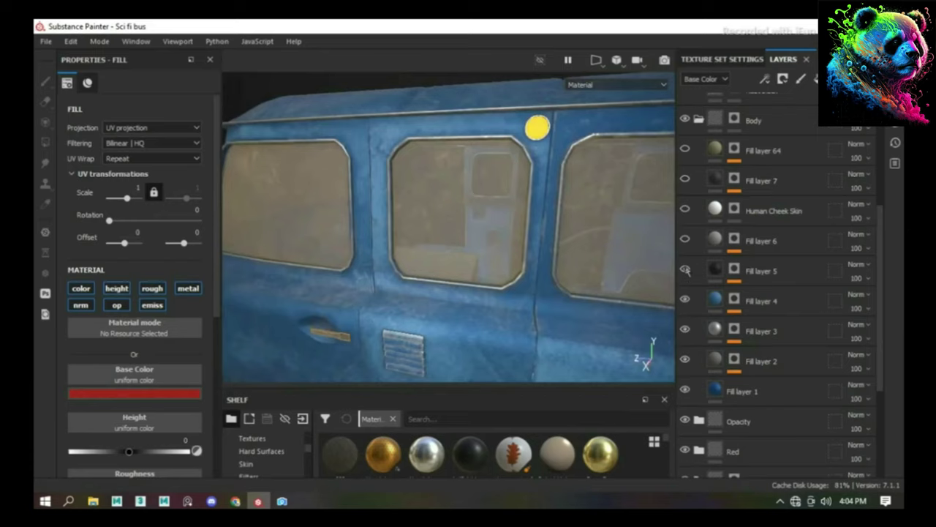
pyautogui.click(685, 269)
pyautogui.click(686, 269)
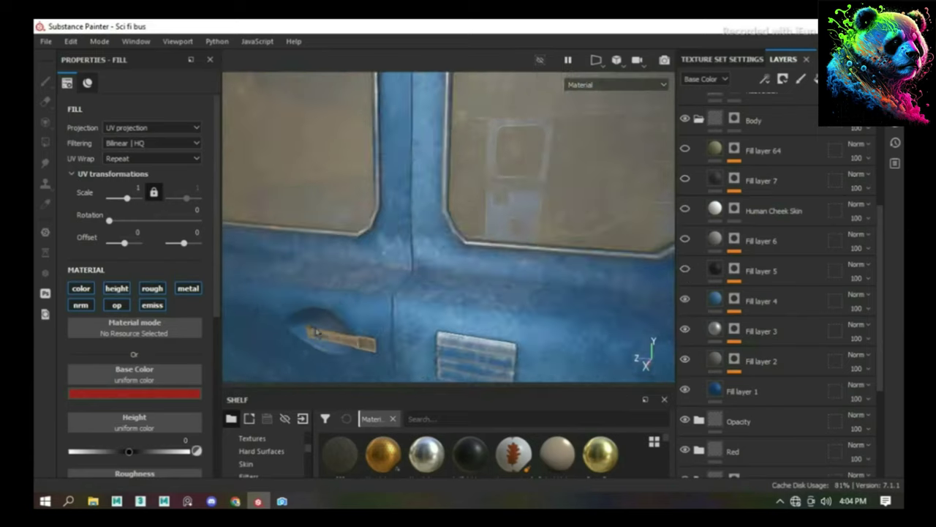
pyautogui.keyDown('alt'); pyautogui.moveTo(575, 333); pyautogui.dragTo(622, 293, button='right'); pyautogui.keyUp('alt')
pyautogui.click(685, 269)
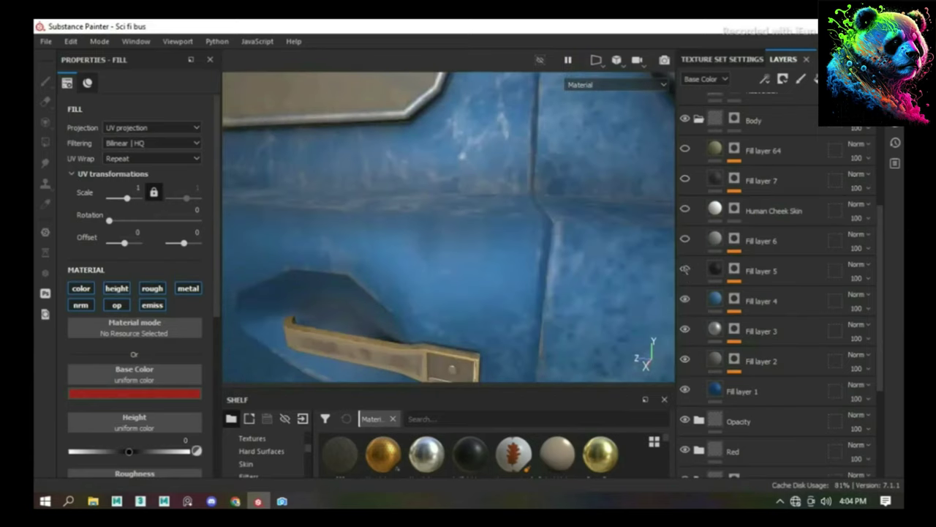
pyautogui.keyDown('alt'); pyautogui.moveTo(469, 261); pyautogui.dragTo(454, 264); pyautogui.keyUp('alt')
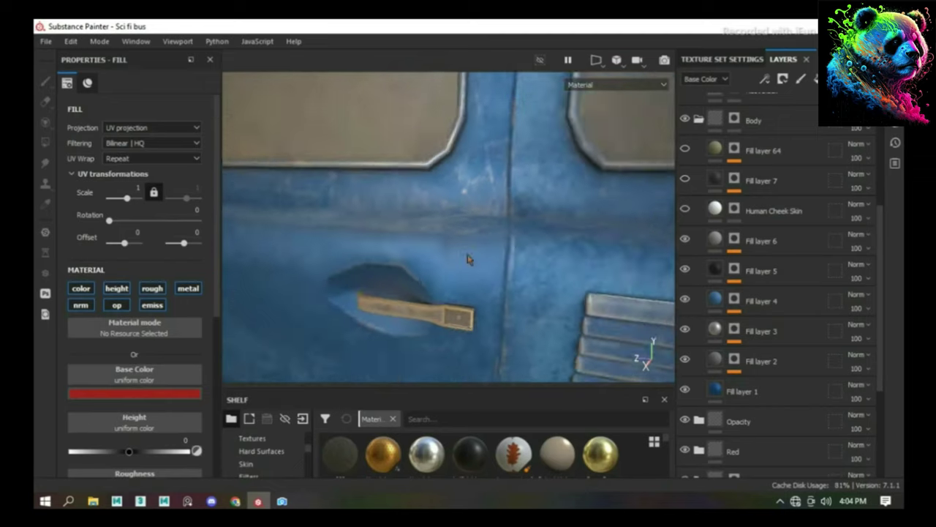
# Enable the Human Cheek Skin layer for a bumpy body texture and collapse the Body group.
pyautogui.click(685, 209)
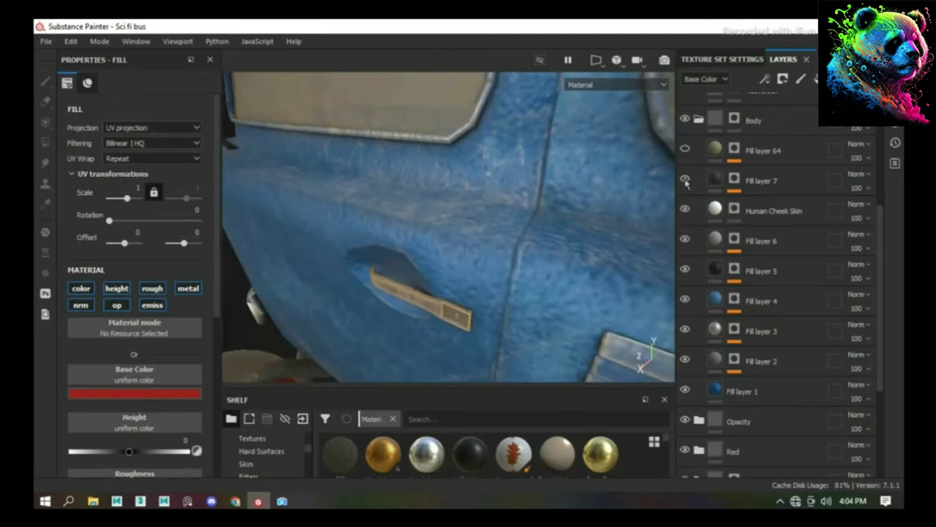
pyautogui.keyDown('alt'); pyautogui.moveTo(622, 214); pyautogui.dragTo(516, 318); pyautogui.keyUp('alt')
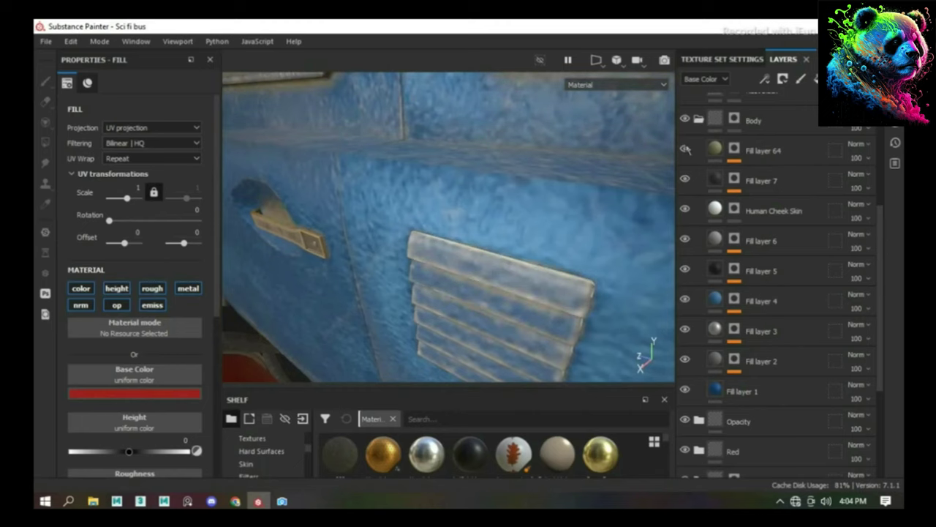
pyautogui.scroll(-5, 439, 264)
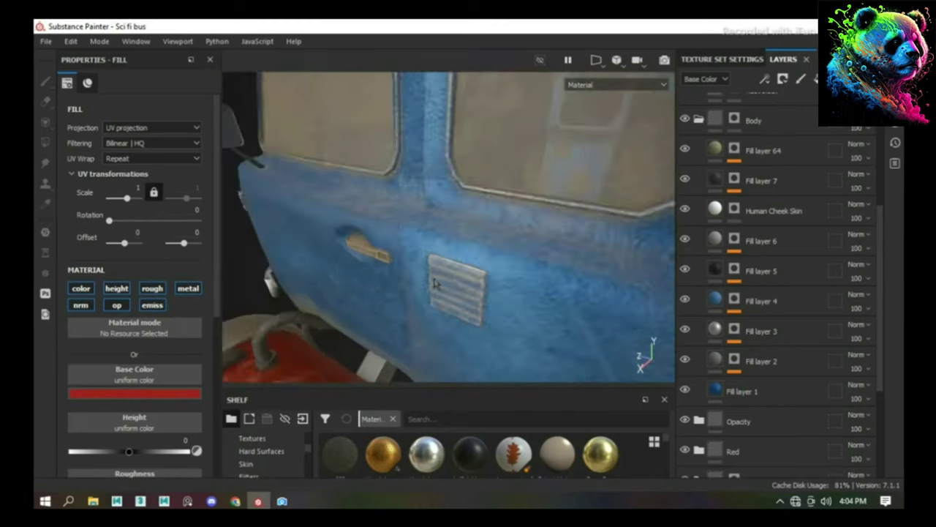
pyautogui.click(699, 121)
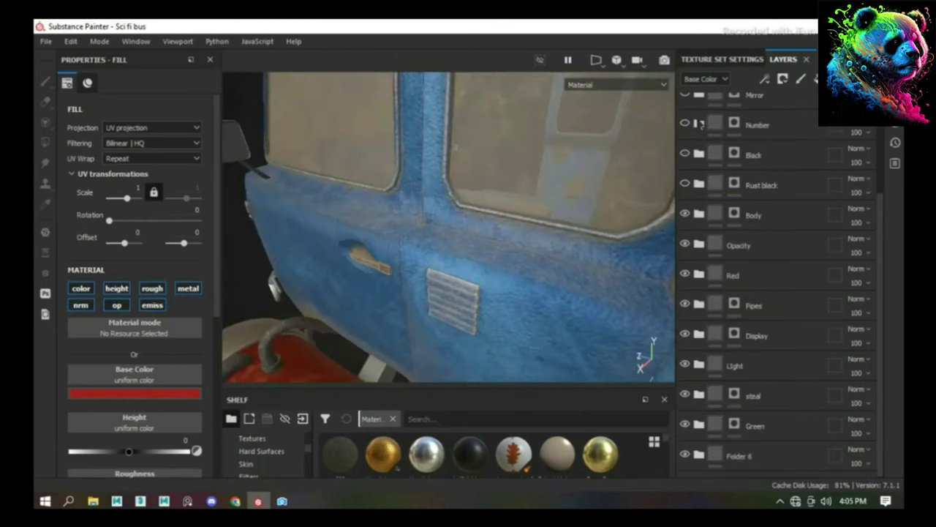
# Expand the Rust black group to look through its layers, then collapse it.
pyautogui.scroll(4, 700, 124)
pyautogui.scroll(-2, 598, 330)
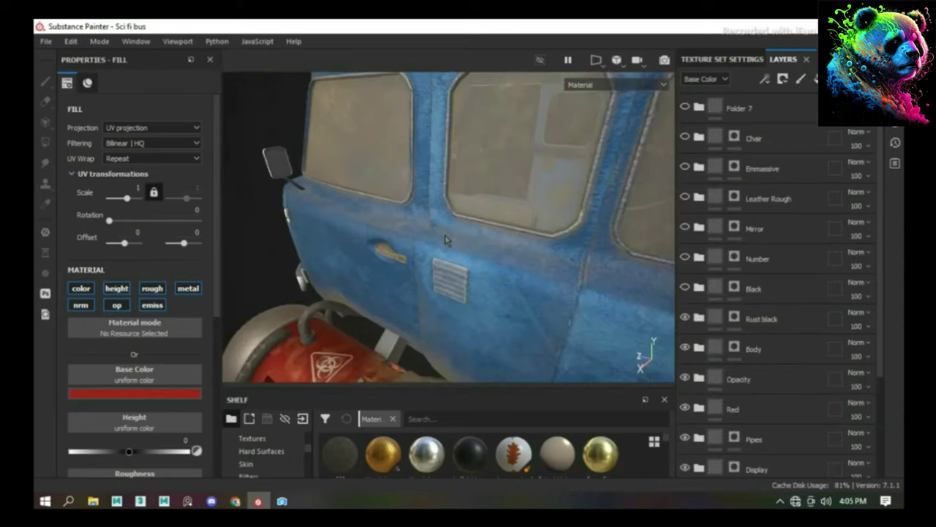
pyautogui.scroll(-2, 629, 327)
pyautogui.scroll(-1, 658, 323)
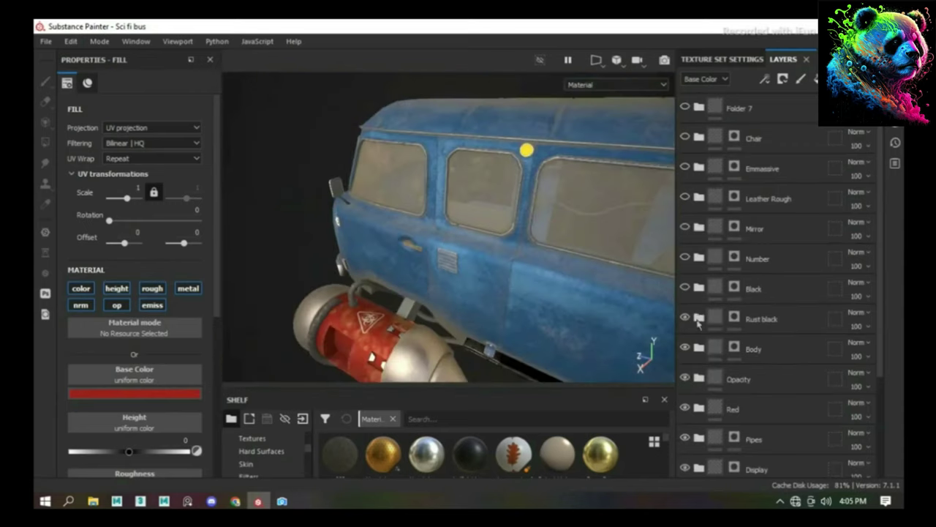
pyautogui.click(698, 319)
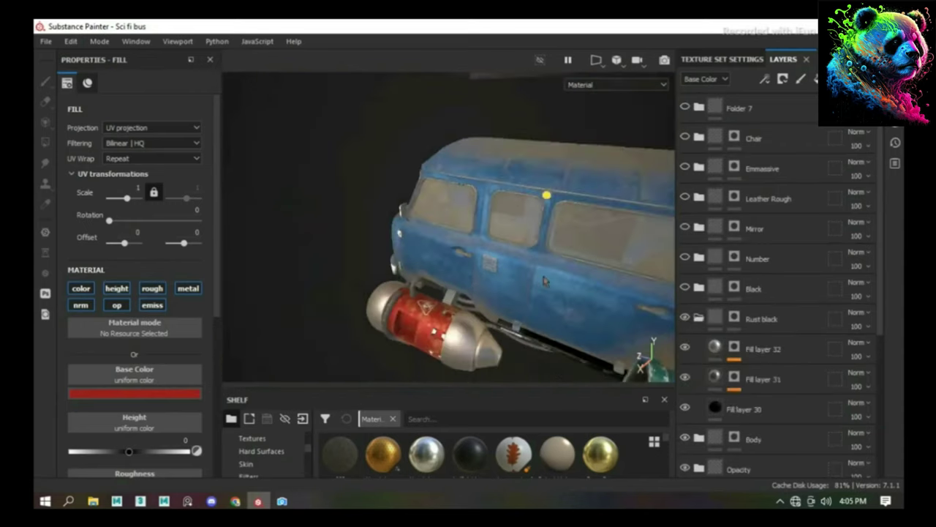
pyautogui.scroll(3, 514, 355)
pyautogui.scroll(2, 515, 355)
pyautogui.scroll(2, 514, 354)
pyautogui.scroll(2, 514, 354)
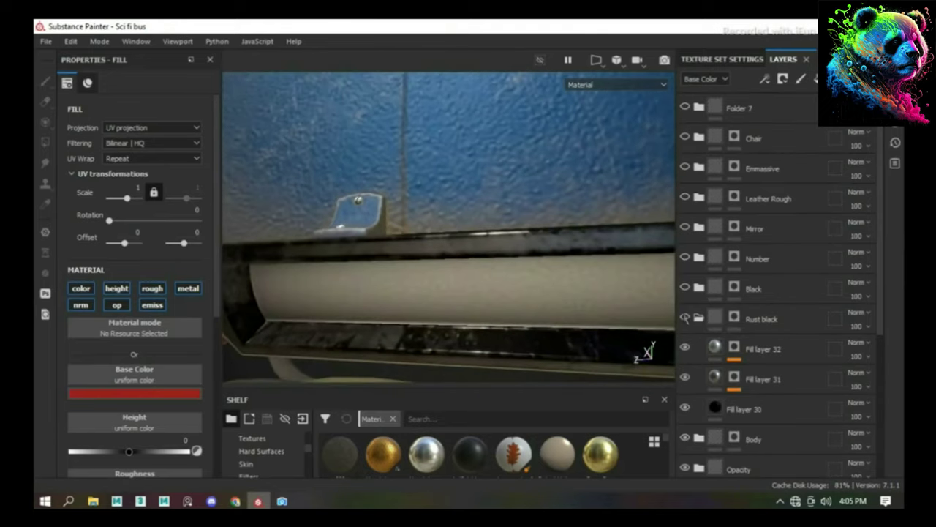
pyautogui.click(700, 317)
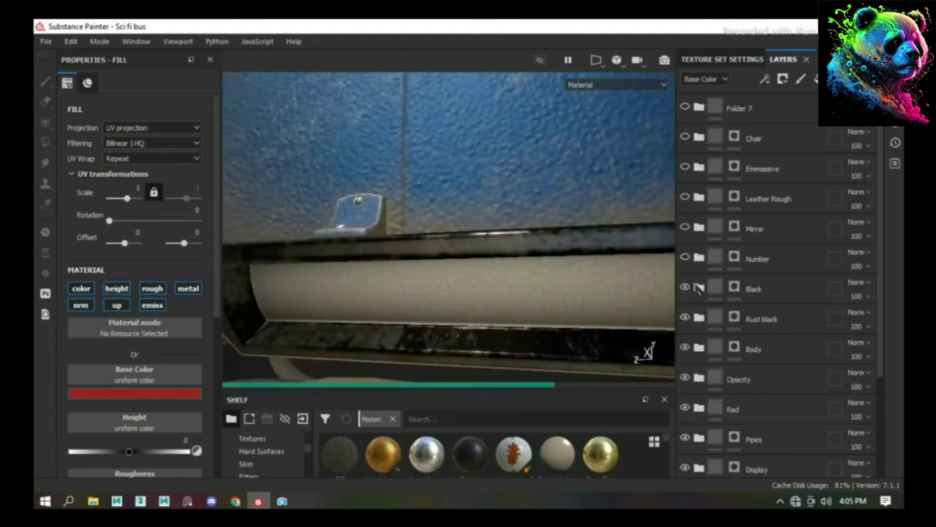
# Expand the Black group and test Fill layer 15, leaving the exhaust nozzle smooth black.
pyautogui.click(699, 288)
pyautogui.keyDown('alt'); pyautogui.moveTo(439, 204); pyautogui.dragTo(516, 232); pyautogui.keyUp('alt')
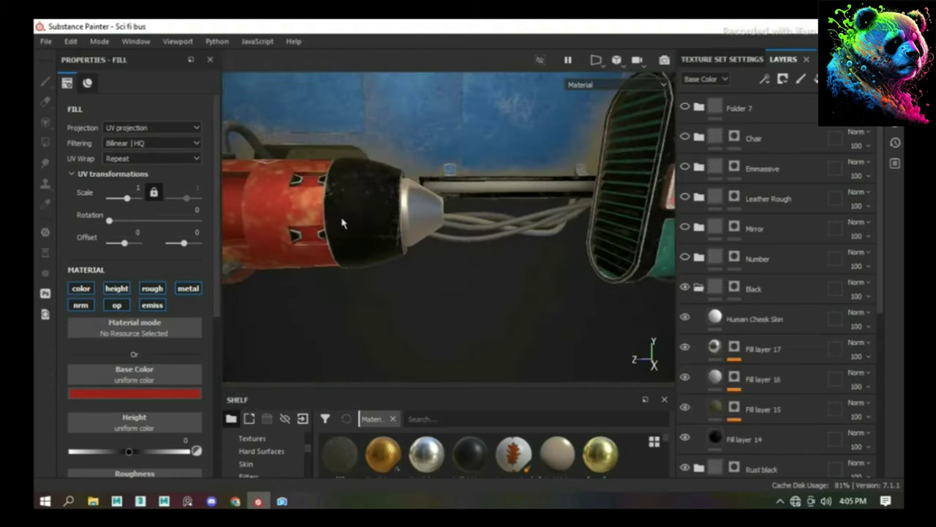
pyautogui.moveTo(439, 220)
pyautogui.keyDown('alt'); pyautogui.mouseDown()
pyautogui.moveTo(396, 200)
pyautogui.moveTo(401, 230)
pyautogui.mouseUp(); pyautogui.keyUp('alt')
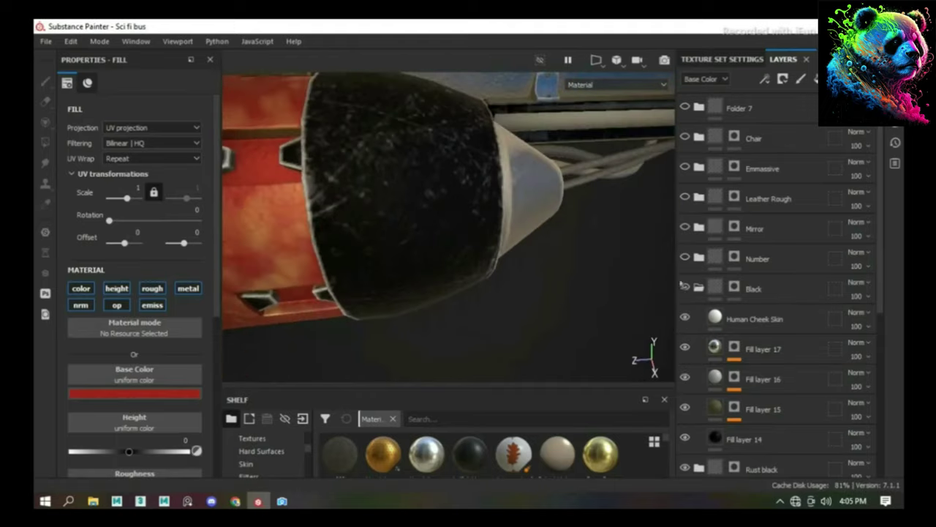
pyautogui.click(687, 410)
pyautogui.click(686, 410)
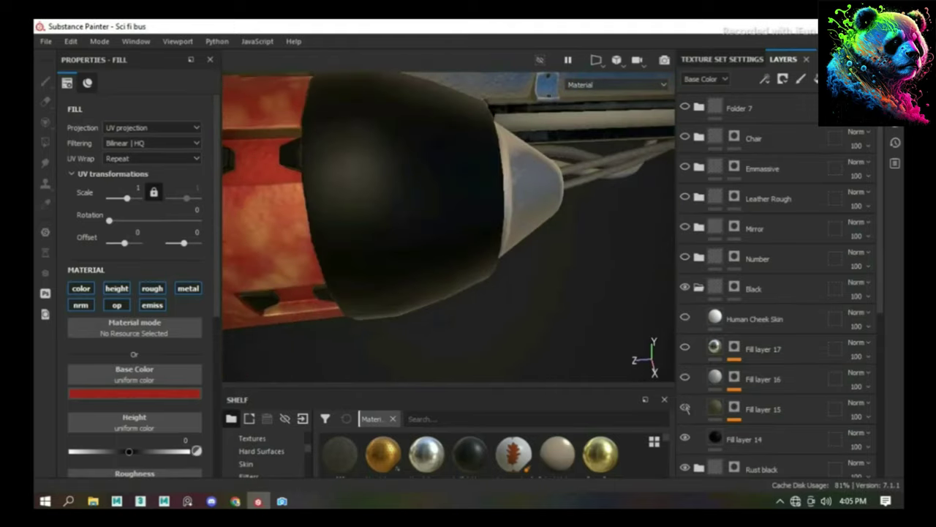
# Toggle Fill layers 16 and 17, Human Cheek Skin and the Black group, leaving Black on.
pyautogui.moveTo(432, 289)
pyautogui.keyDown('alt'); pyautogui.mouseDown()
pyautogui.moveTo(485, 275)
pyautogui.moveTo(554, 323)
pyautogui.mouseUp(); pyautogui.keyUp('alt')
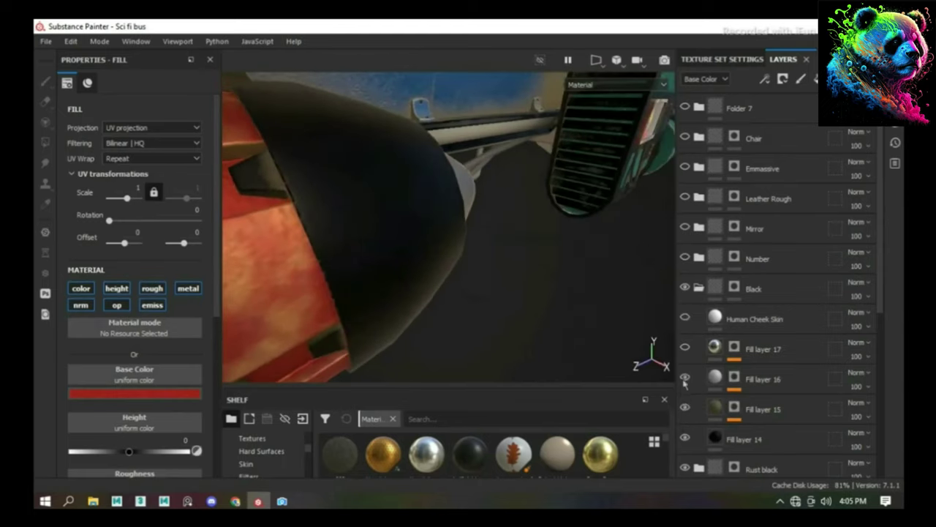
pyautogui.click(684, 378)
pyautogui.click(685, 349)
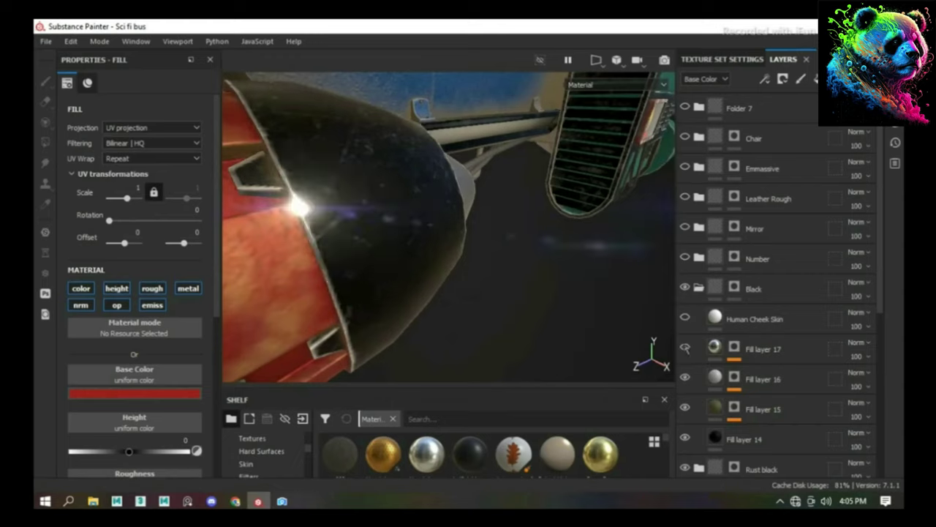
pyautogui.click(690, 316)
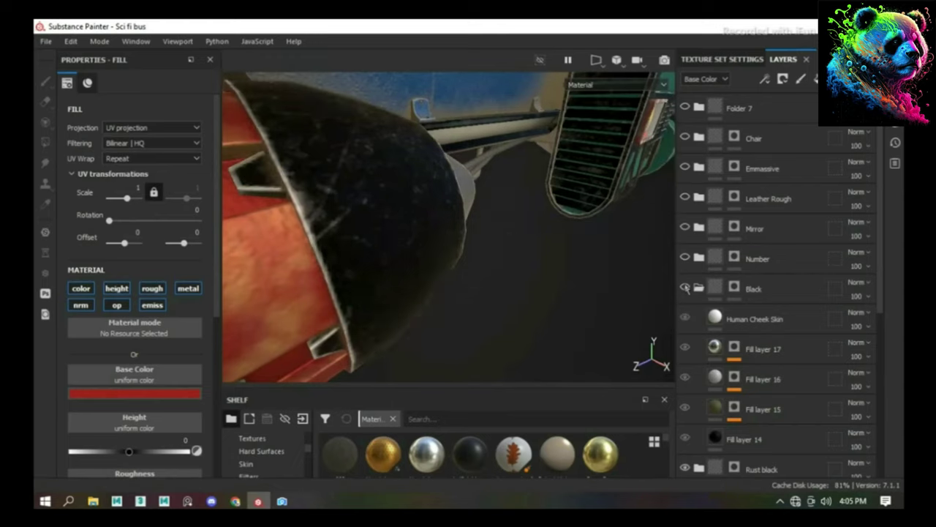
pyautogui.click(685, 288)
pyautogui.click(685, 287)
pyautogui.click(685, 287)
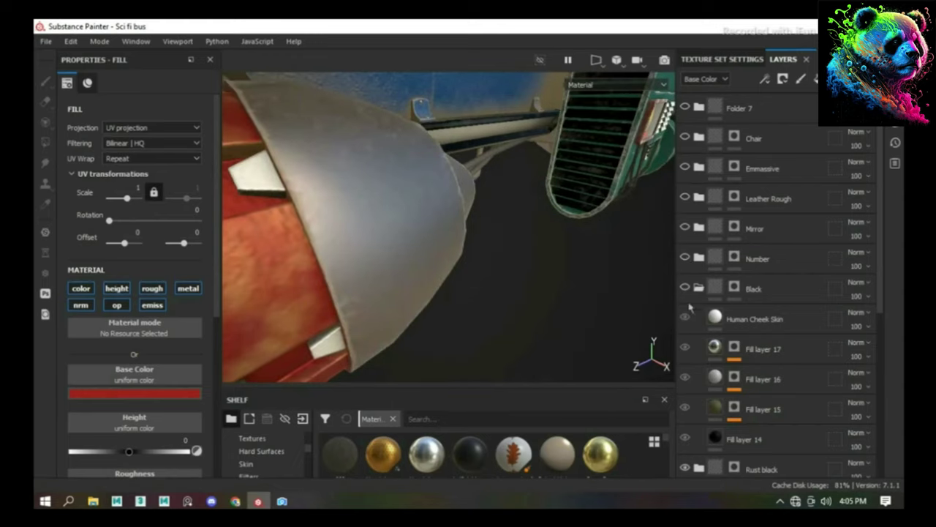
pyautogui.click(686, 288)
# Collapse Black, expand the Number group and switch it on.
pyautogui.click(700, 288)
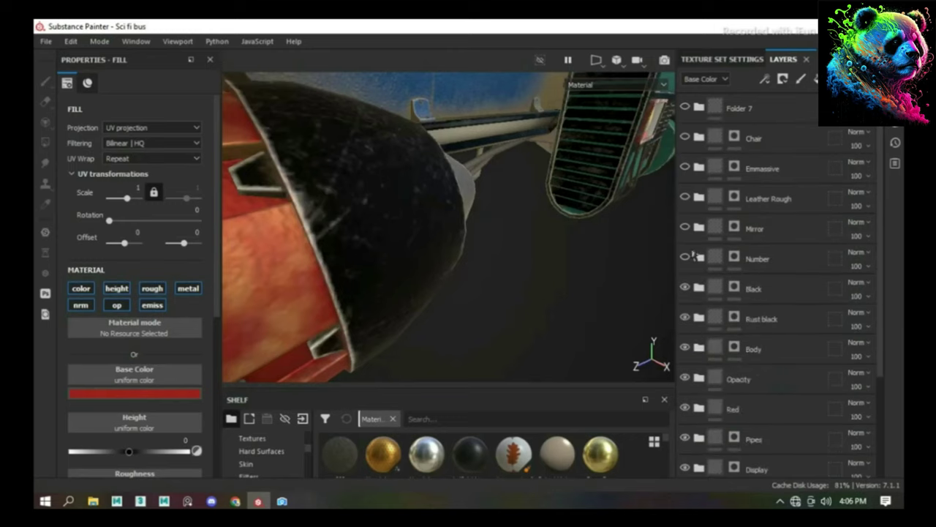
pyautogui.click(698, 257)
pyautogui.click(685, 257)
# Compare Fill layer 53 on the keypad and keep it on for pale blue keys.
pyautogui.moveTo(560, 272)
pyautogui.keyDown('alt'); pyautogui.mouseDown()
pyautogui.moveTo(468, 241)
pyautogui.moveTo(556, 293)
pyautogui.mouseUp(); pyautogui.keyUp('alt')
pyautogui.scroll(5, 468, 242)
pyautogui.scroll(3, 581, 300)
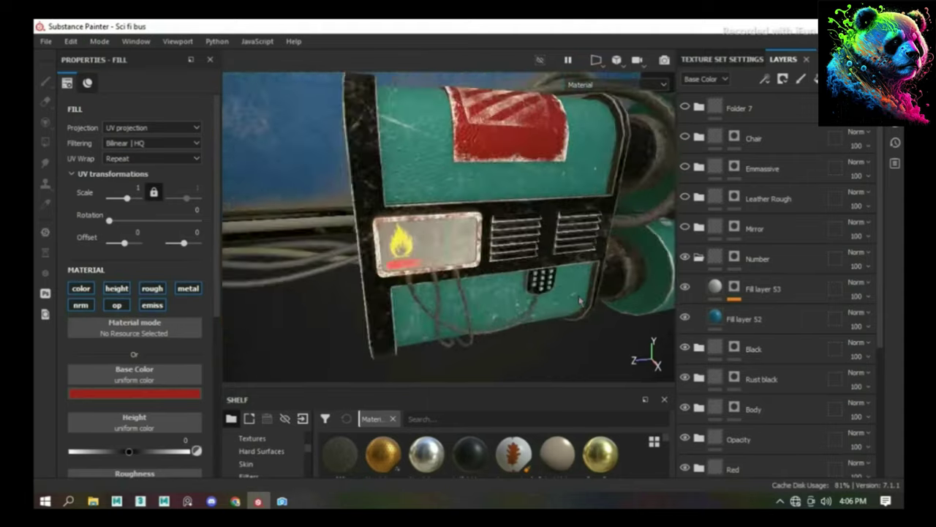
pyautogui.scroll(3, 581, 300)
pyautogui.scroll(3, 485, 247)
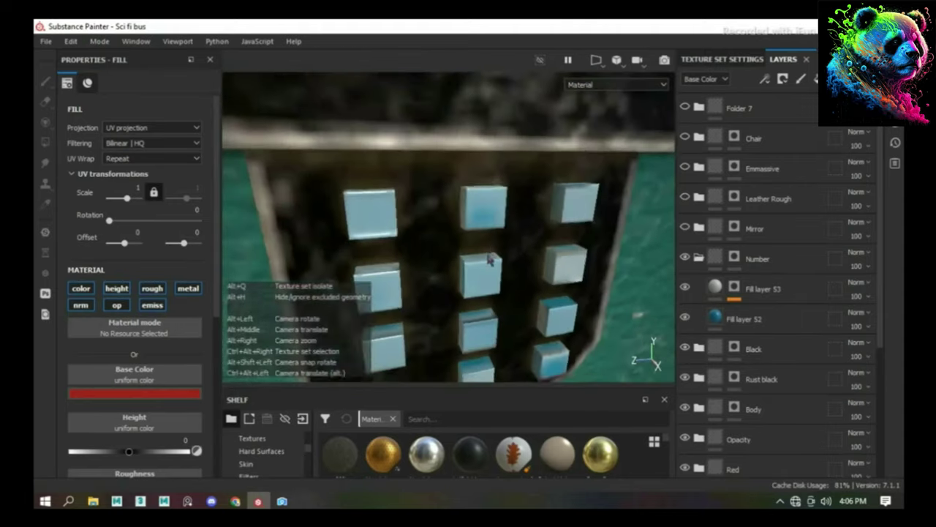
pyautogui.keyDown('alt'); pyautogui.moveTo(484, 252); pyautogui.dragTo(675, 330); pyautogui.keyUp('alt')
pyautogui.click(685, 288)
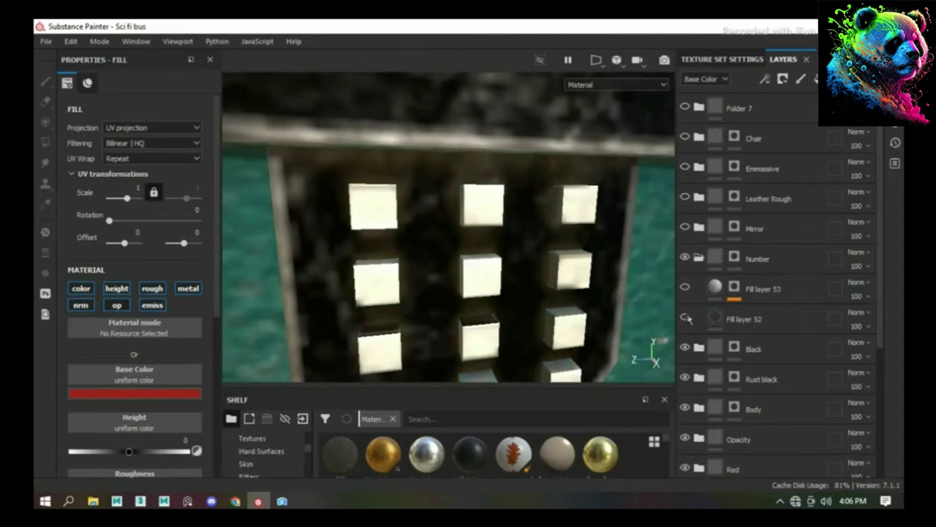
pyautogui.click(685, 289)
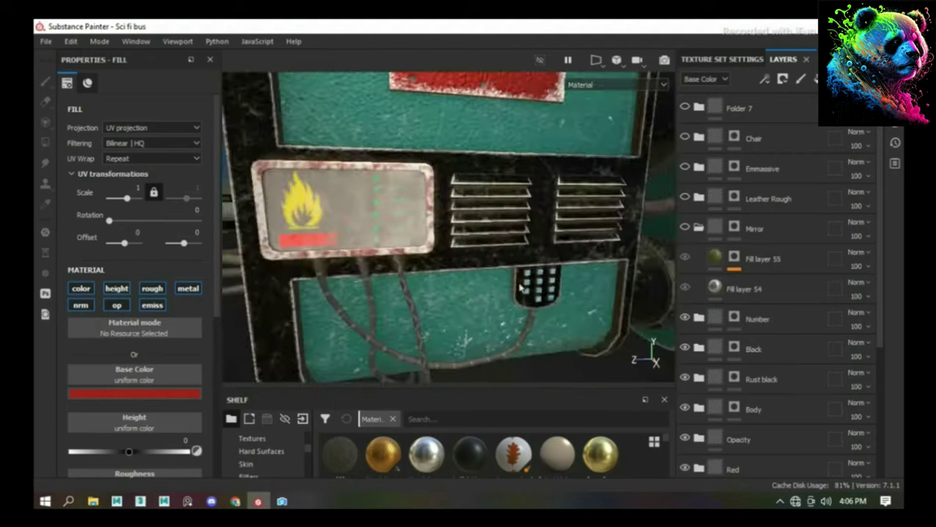
# Turn on the mirror's fill layers to give the side mirror its worn metallic finish.
pyautogui.scroll(-5, 520, 288)
pyautogui.moveTo(387, 213)
pyautogui.keyDown('alt'); pyautogui.mouseDown()
pyautogui.moveTo(406, 157)
pyautogui.moveTo(474, 207)
pyautogui.mouseUp(); pyautogui.keyUp('alt')
pyautogui.scroll(5, 403, 128)
pyautogui.click(684, 228)
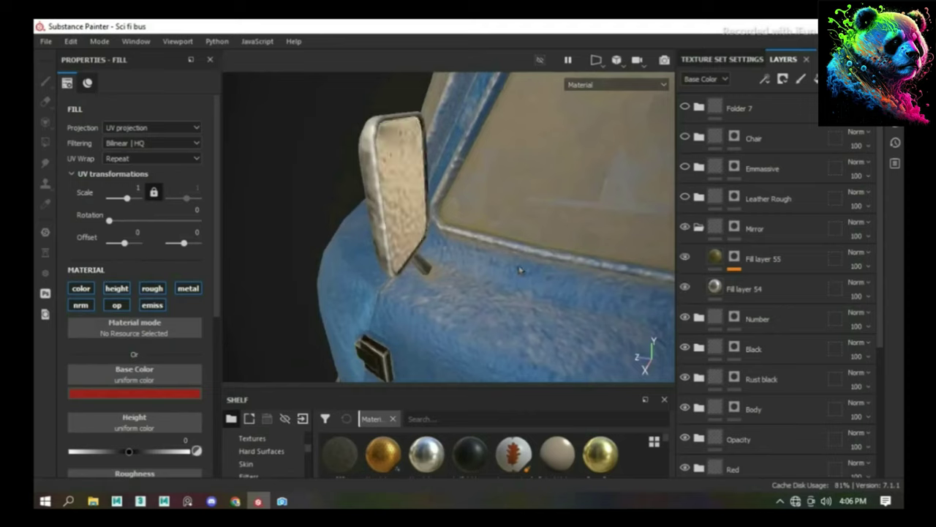
pyautogui.keyDown('alt'); pyautogui.moveTo(520, 271); pyautogui.dragTo(570, 241); pyautogui.keyUp('alt')
# Collapse the Mirror group and view the bus from overhead and behind toward the seats.
pyautogui.click(701, 229)
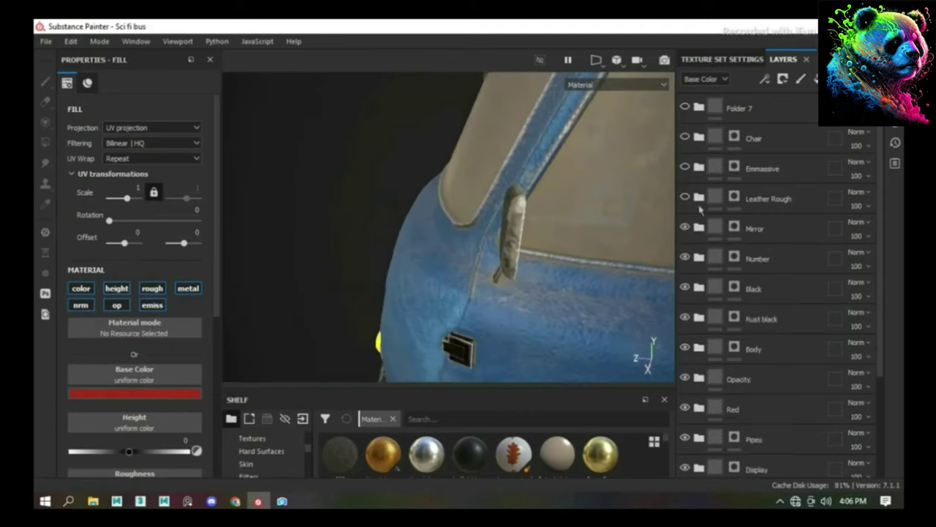
pyautogui.scroll(-3, 587, 242)
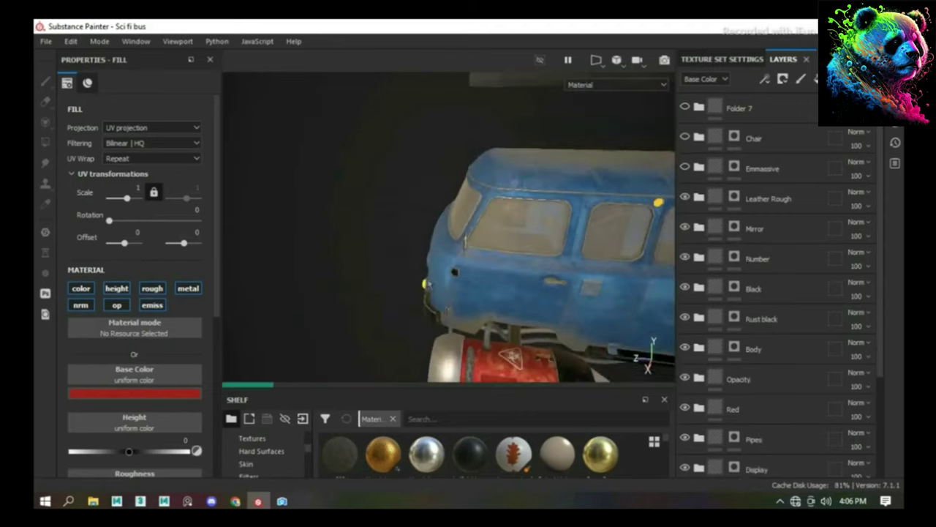
pyautogui.scroll(-3, 459, 185)
pyautogui.scroll(5, 460, 184)
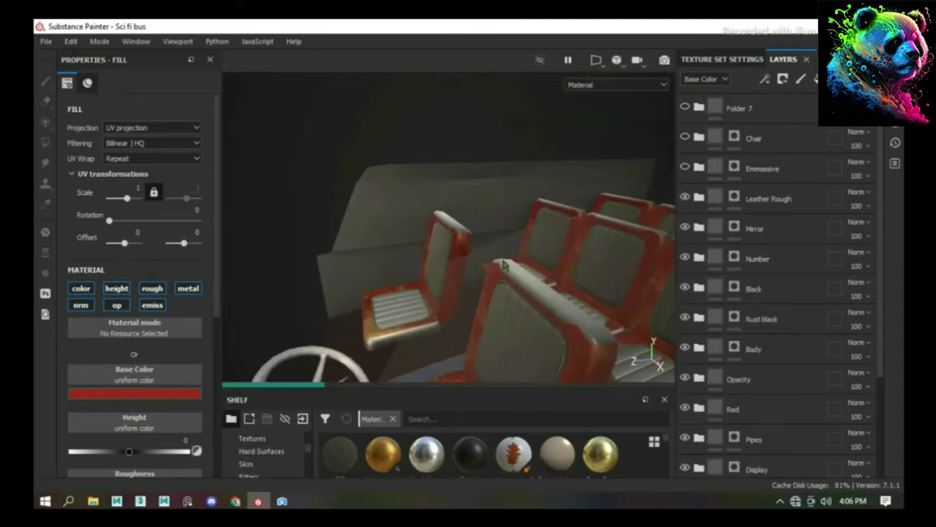
pyautogui.keyDown('alt'); pyautogui.moveTo(474, 290); pyautogui.dragTo(476, 294); pyautogui.keyUp('alt')
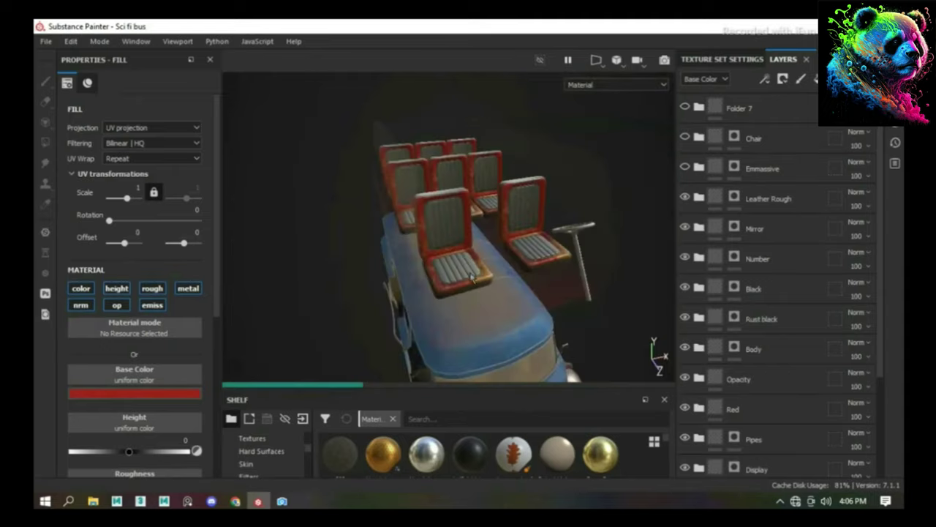
pyautogui.scroll(3, 472, 277)
pyautogui.moveTo(502, 250)
pyautogui.keyDown('alt'); pyautogui.mouseDown()
pyautogui.moveTo(480, 241)
pyautogui.moveTo(508, 278)
pyautogui.moveTo(476, 272)
pyautogui.mouseUp(); pyautogui.keyUp('alt')
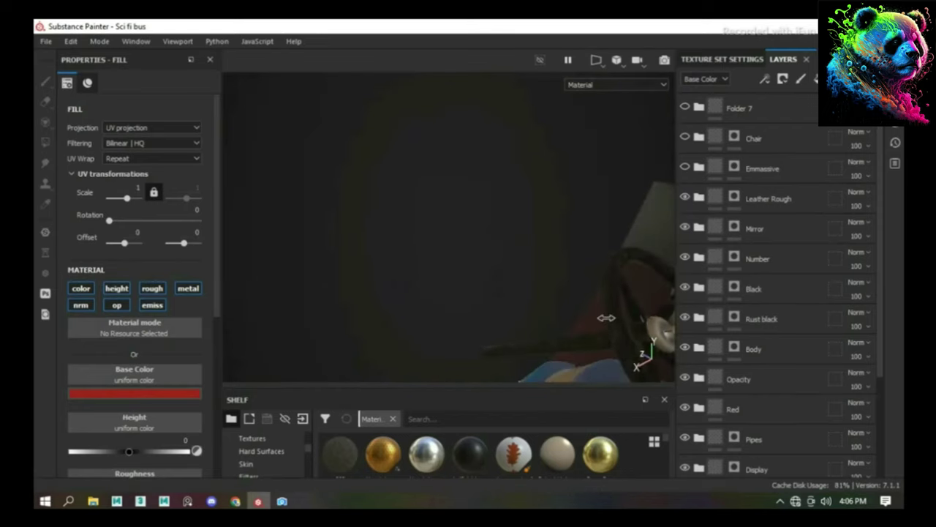
pyautogui.keyDown('alt'); pyautogui.moveTo(519, 212); pyautogui.dragTo(597, 218); pyautogui.keyUp('alt')
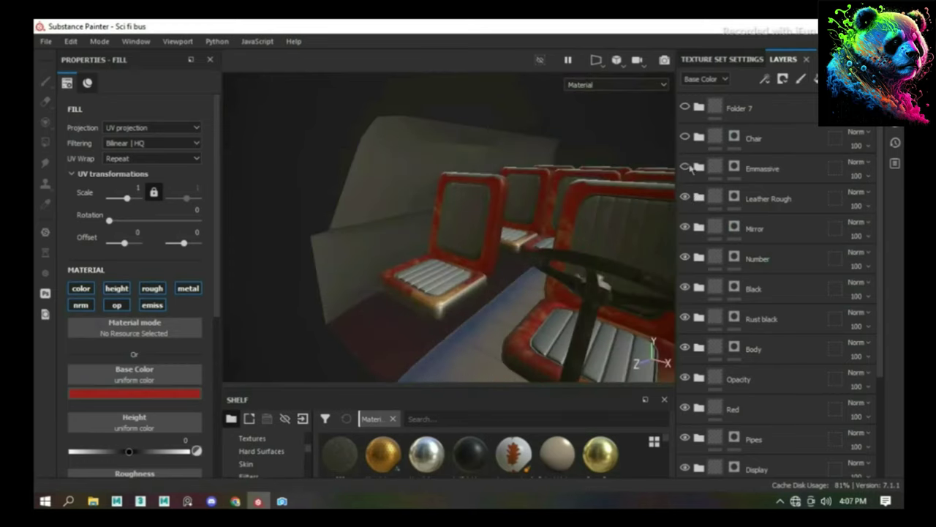
# Switch on the Emmassive glow strips, delete Fill layer 51, and expand the Chair folder.
pyautogui.hotkey('ctrl', 'z')
pyautogui.moveTo(512, 220)
pyautogui.keyDown('alt'); pyautogui.mouseDown()
pyautogui.moveTo(562, 281)
pyautogui.moveTo(451, 268)
pyautogui.mouseUp(); pyautogui.keyUp('alt')
pyautogui.click(686, 168)
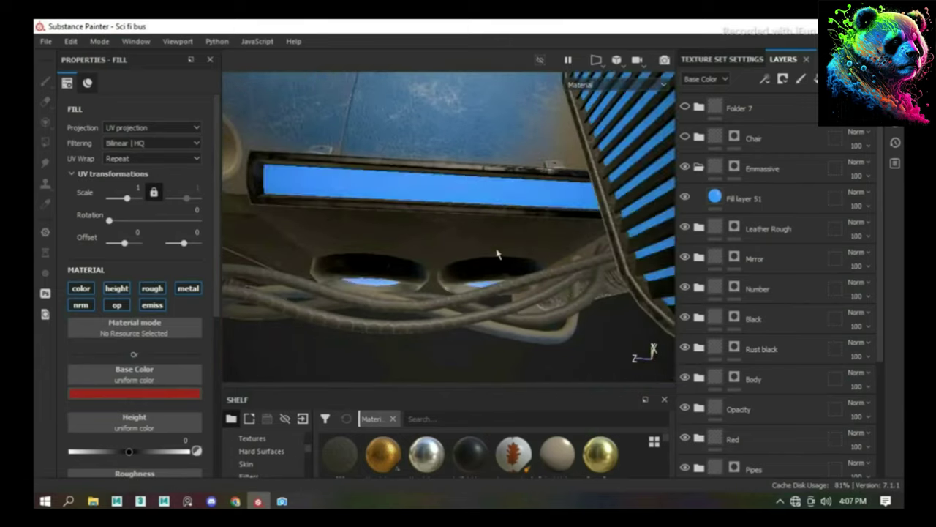
pyautogui.press('f')
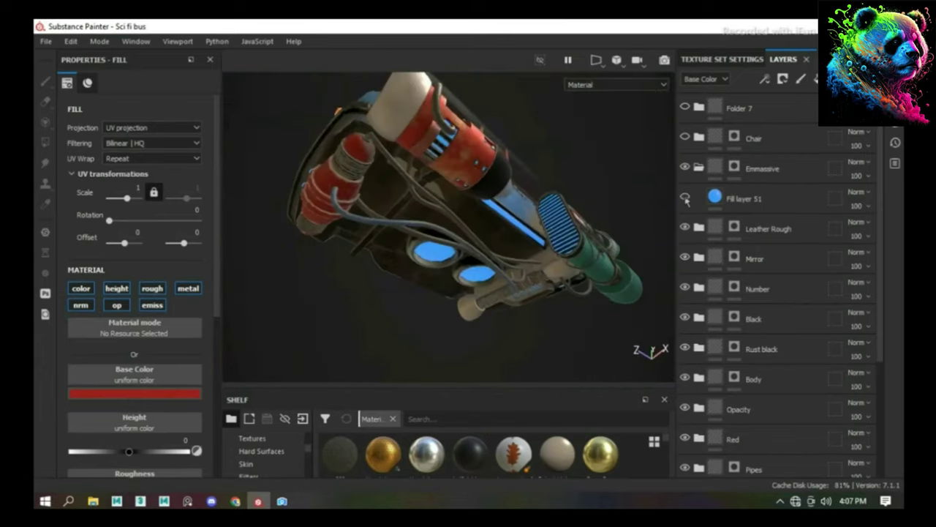
pyautogui.press('Delete')
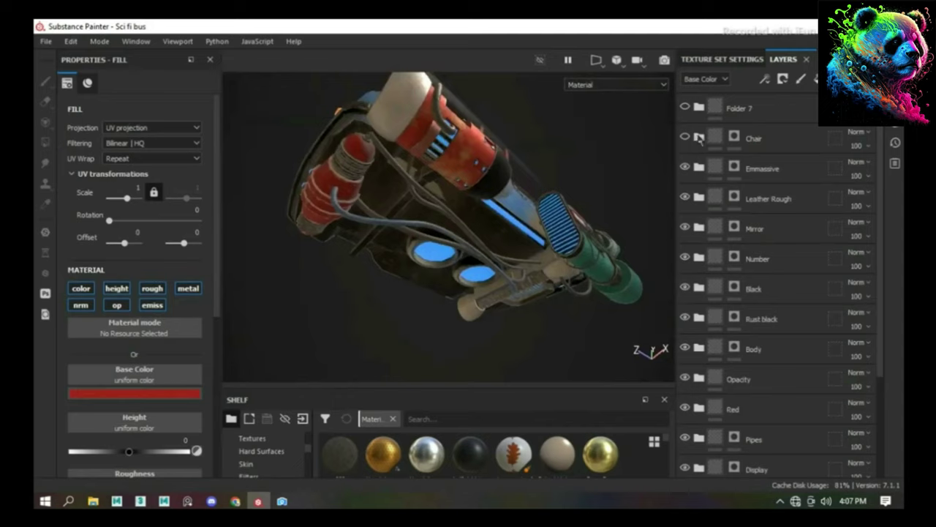
pyautogui.click(698, 138)
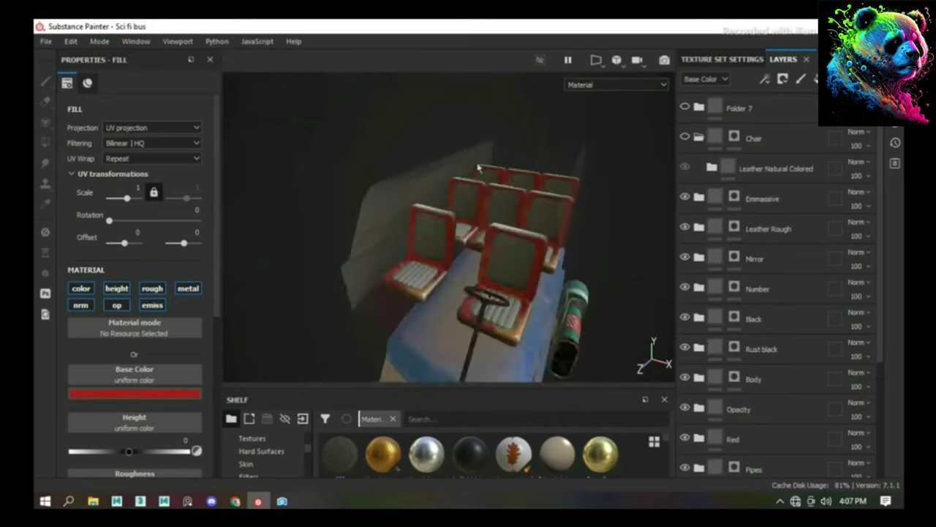
# In Leather Natural Colored, enable Edges Brighter, Hide Base and Grain for tan grainy seats.
pyautogui.click(711, 168)
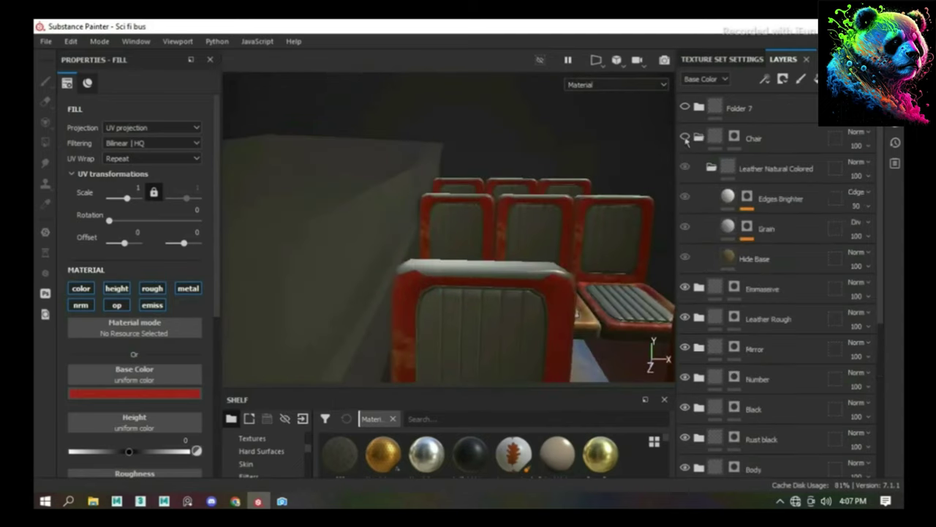
pyautogui.click(686, 197)
pyautogui.click(685, 254)
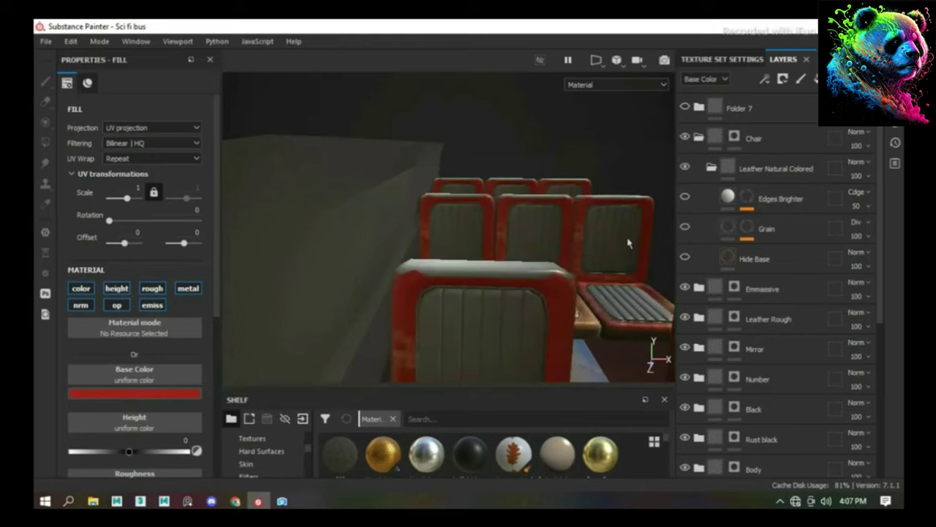
pyautogui.click(685, 255)
pyautogui.scroll(2, 517, 267)
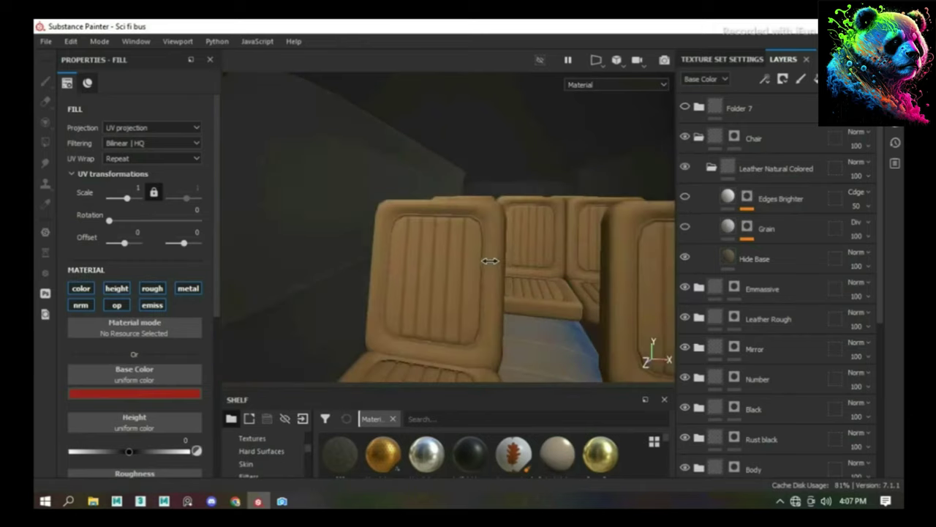
pyautogui.scroll(4, 468, 266)
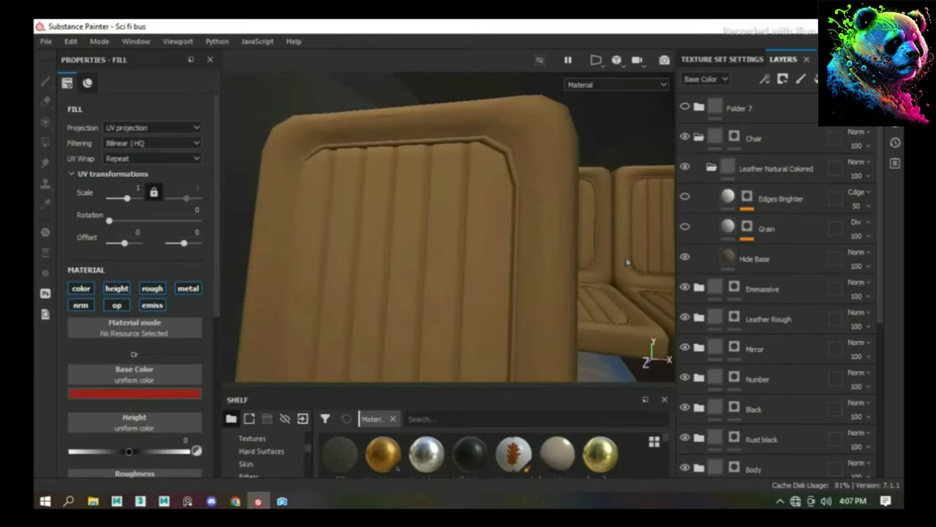
pyautogui.click(686, 228)
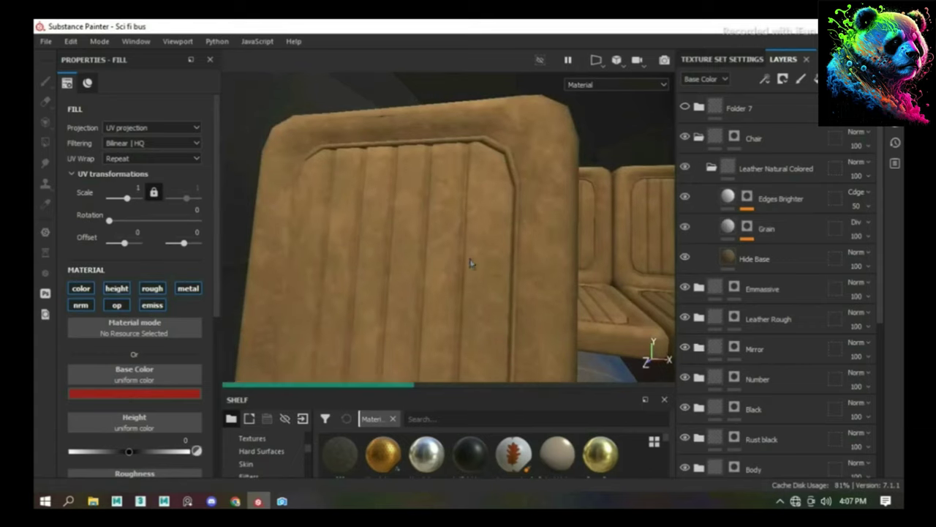
pyautogui.scroll(-3, 473, 242)
pyautogui.moveTo(472, 228)
pyautogui.keyDown('alt'); pyautogui.mouseDown()
pyautogui.moveTo(436, 276)
pyautogui.moveTo(461, 275)
pyautogui.mouseUp(); pyautogui.keyUp('alt')
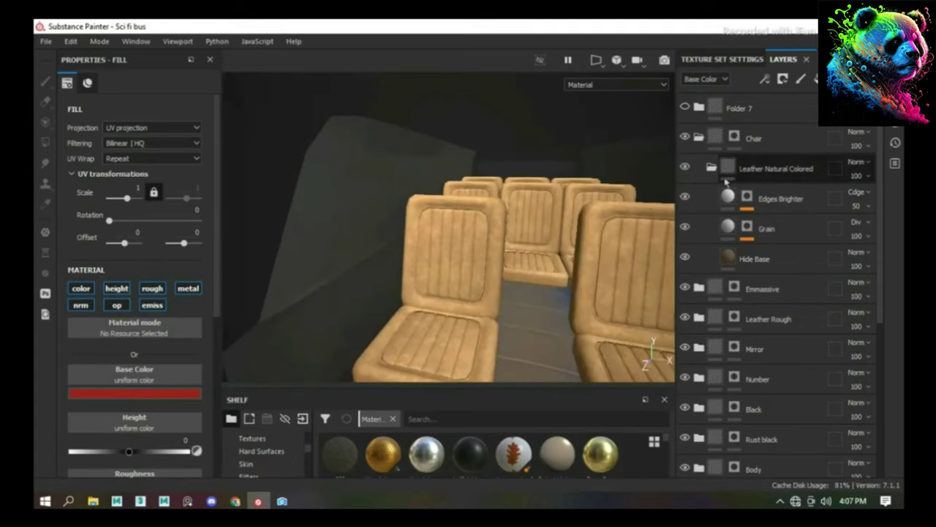
# Collapse Leather Natural Colored, move it into the Chair folder, and expand Folder 7.
pyautogui.click(711, 167)
pyautogui.moveTo(699, 138); pyautogui.dragTo(698, 139)
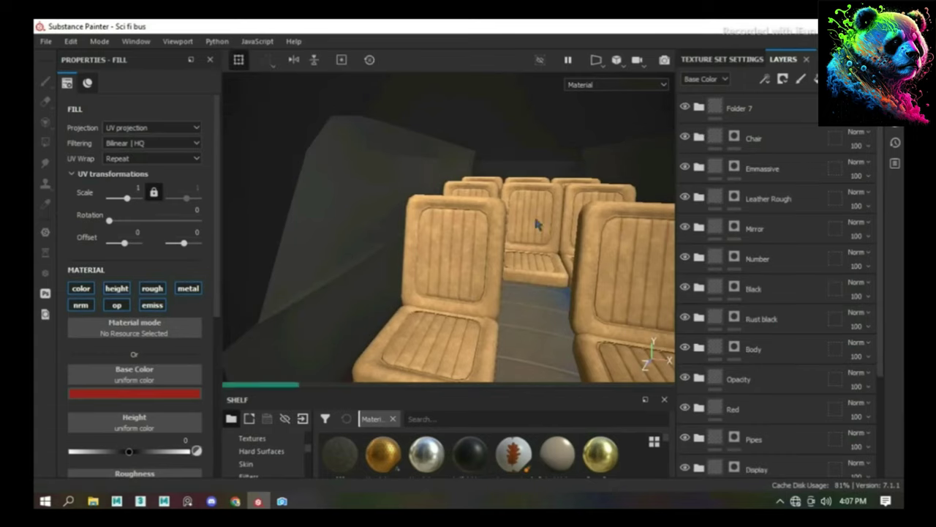
pyautogui.keyDown('alt'); pyautogui.moveTo(537, 225); pyautogui.dragTo(524, 210); pyautogui.keyUp('alt')
pyautogui.scroll(-10, 524, 210)
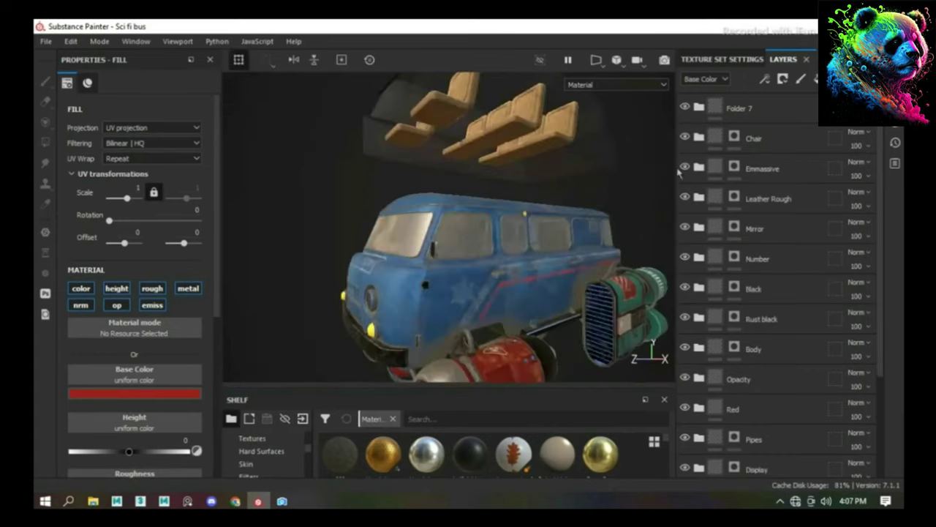
pyautogui.click(700, 107)
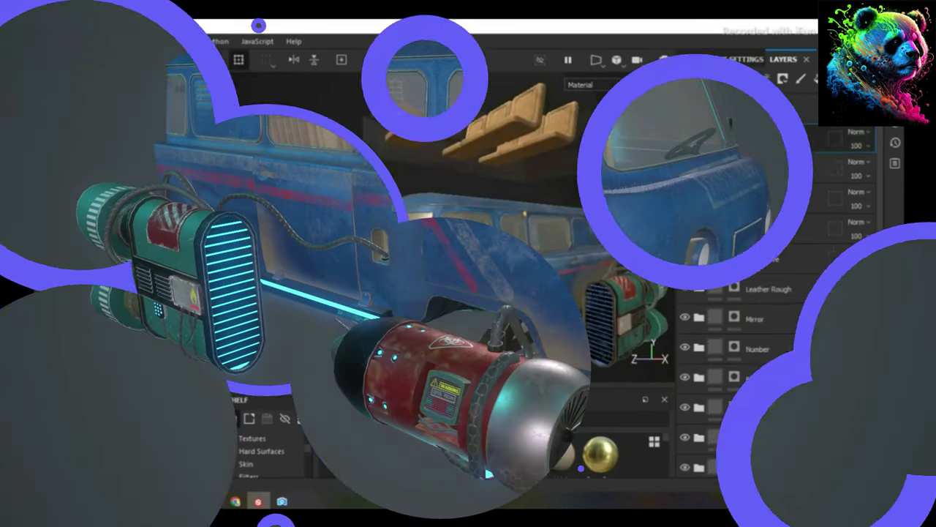